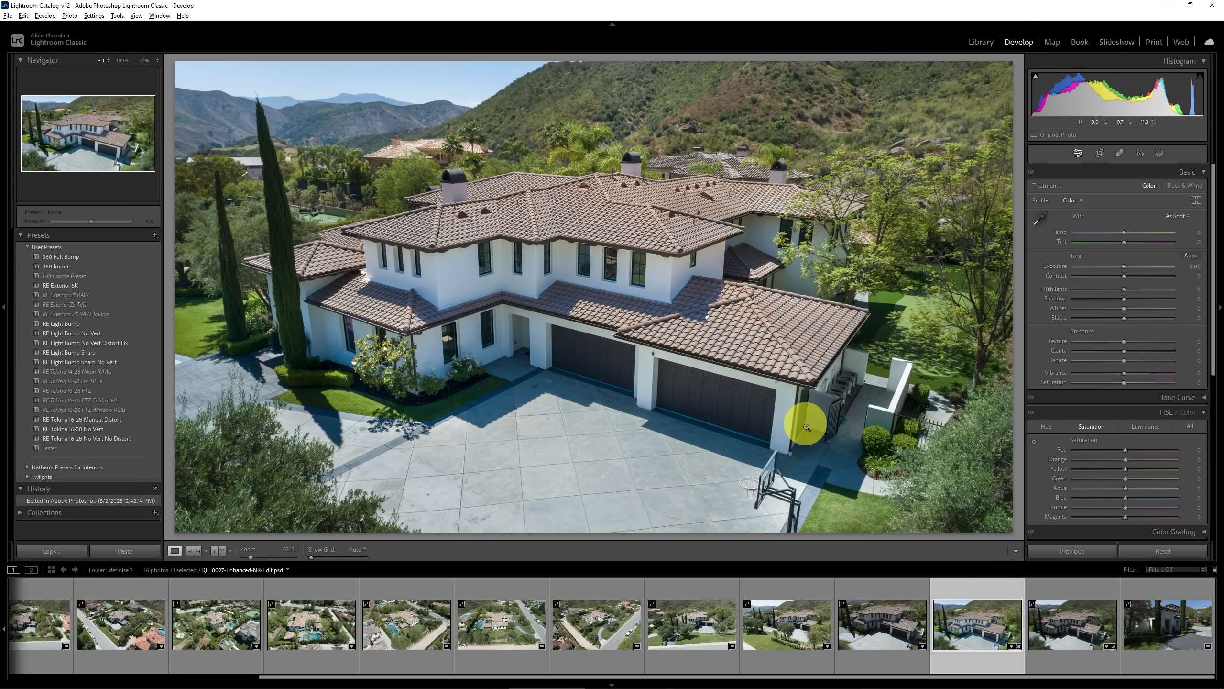
Step: Select the original DJI_0027.DNG and set its exposure to 1.5 to brighten the shaded areas
left_click(1082, 623)
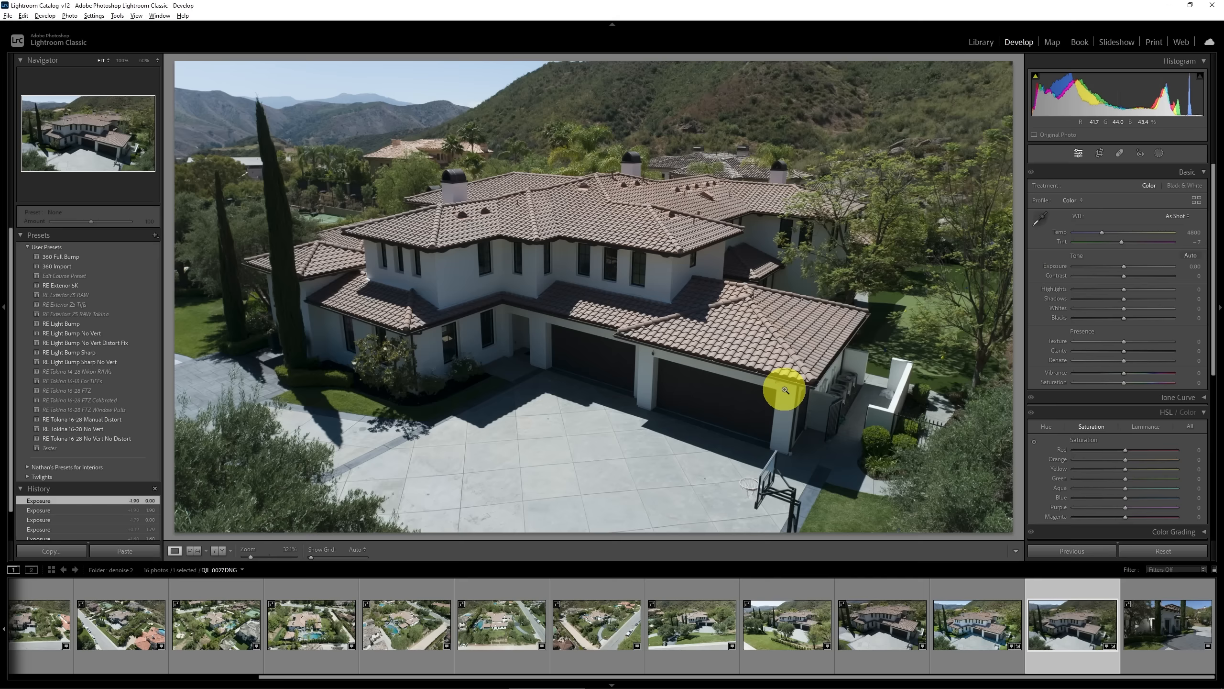
left_click(545, 354)
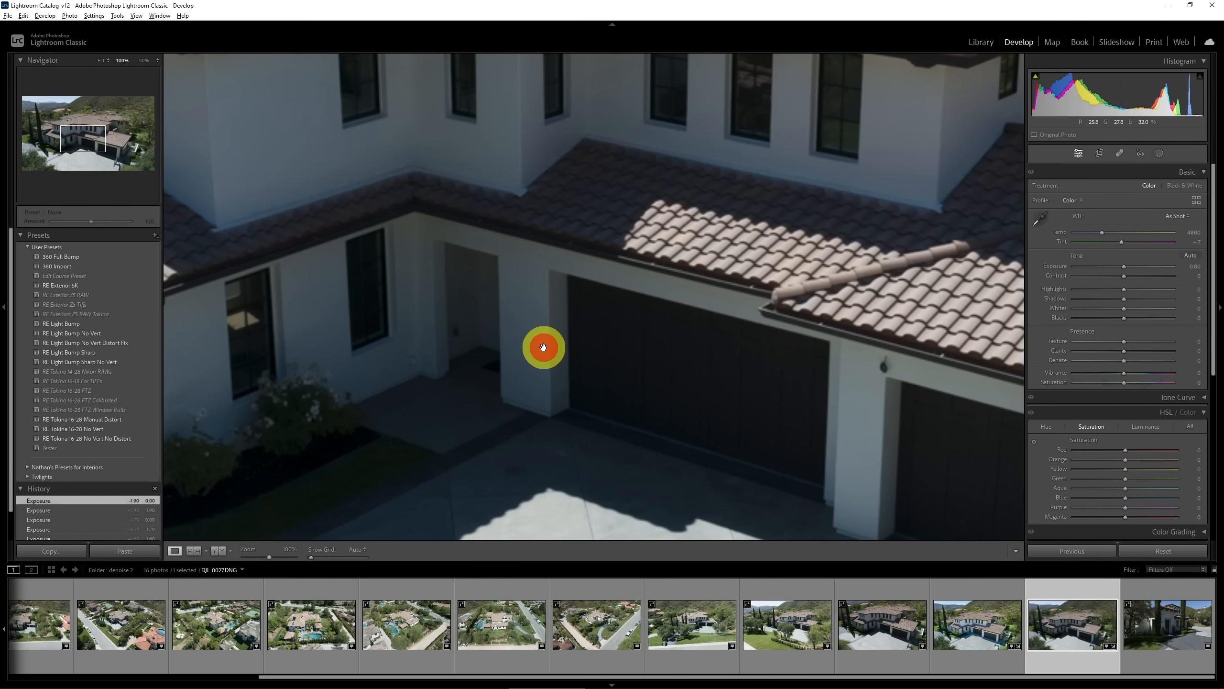
left_click(1188, 265)
type("1")
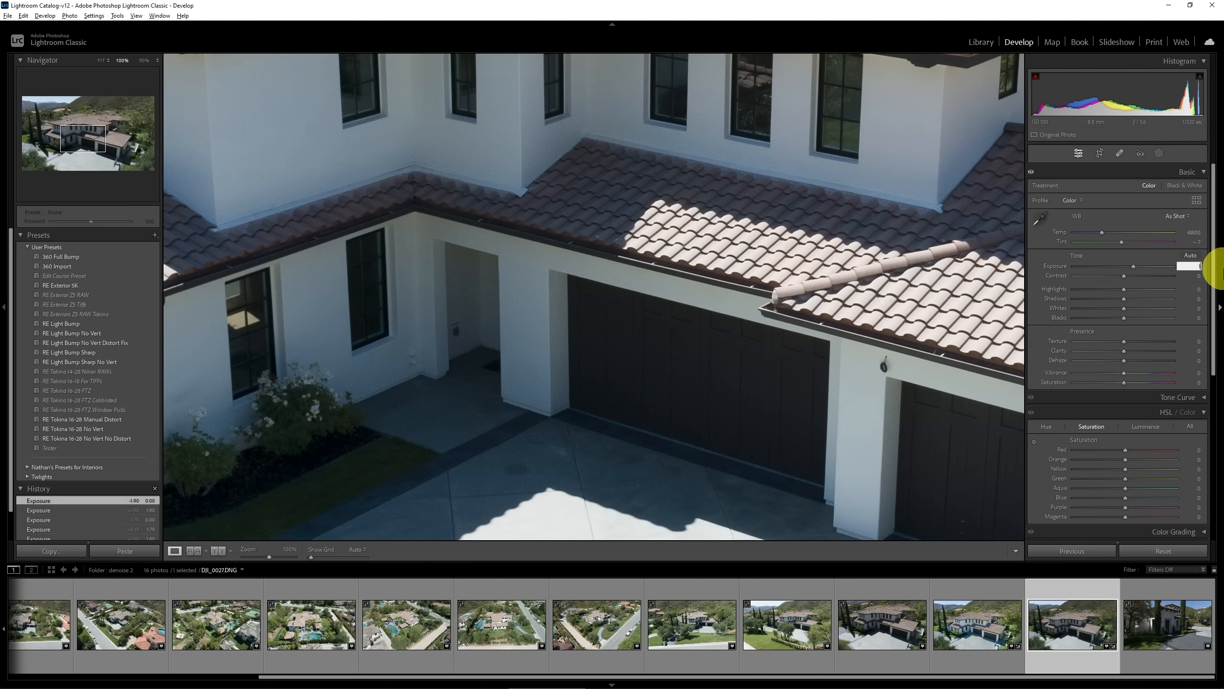
type(".5")
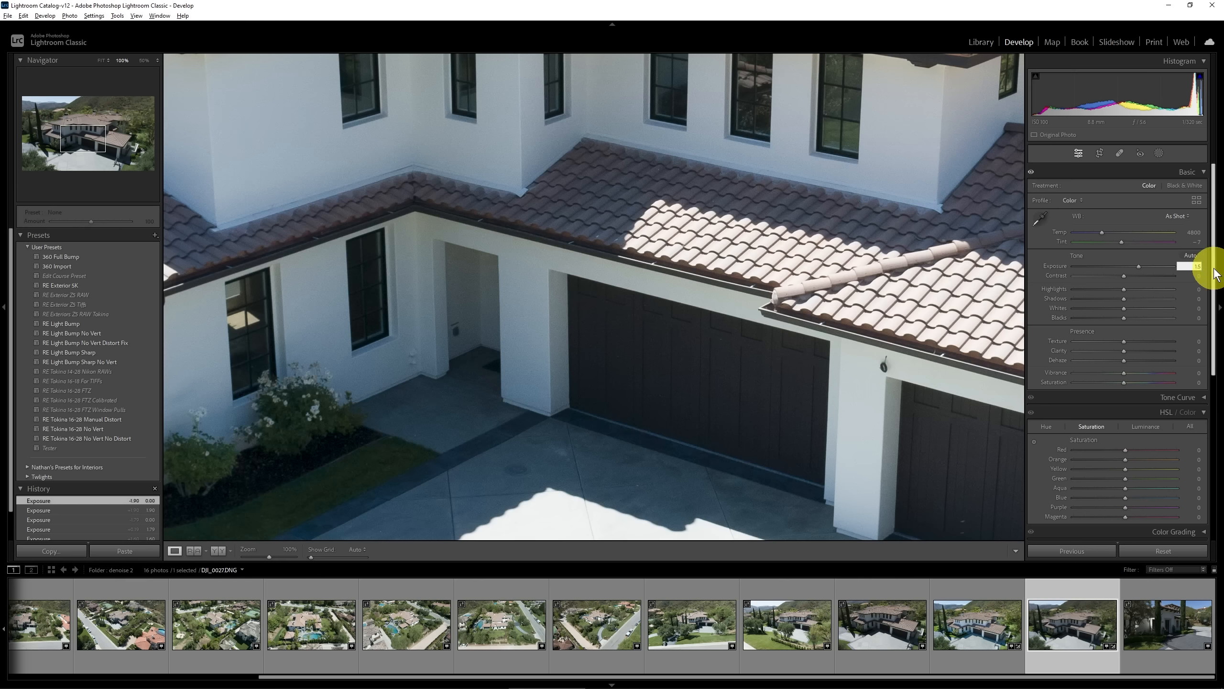
key("Return")
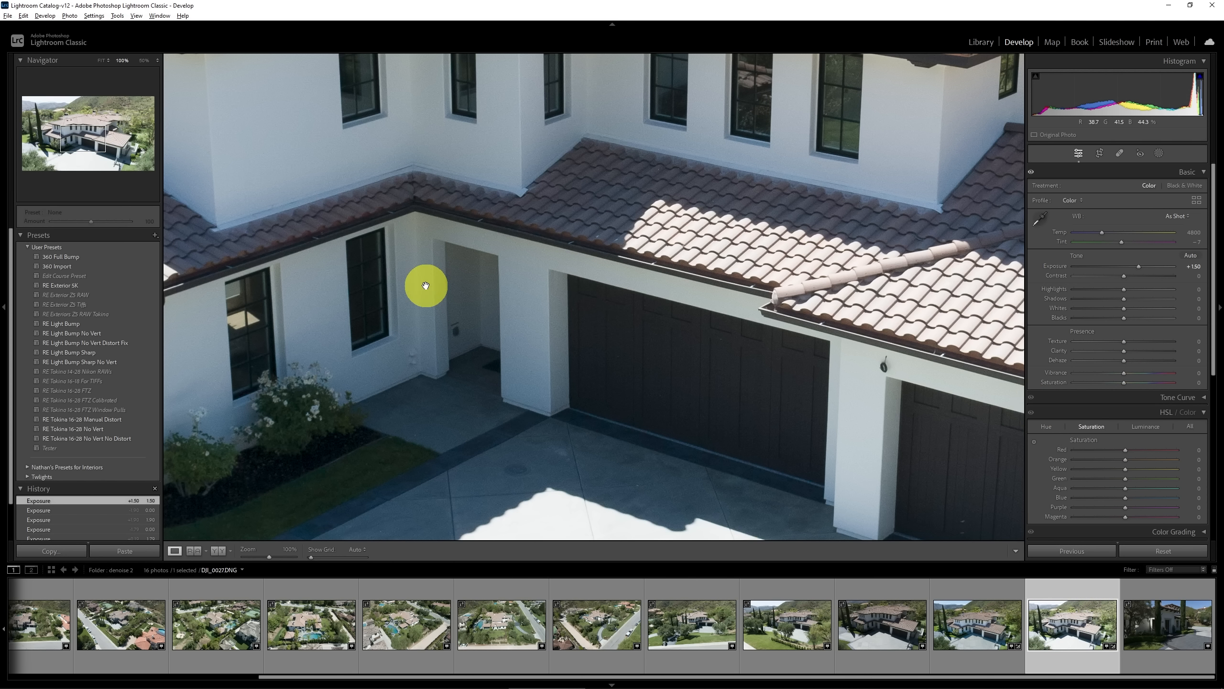
Step: Examine the shaded walls, roof and garage entry for noise and reset the photo's exposure to 0
left_click_drag(446, 315, 650, 271)
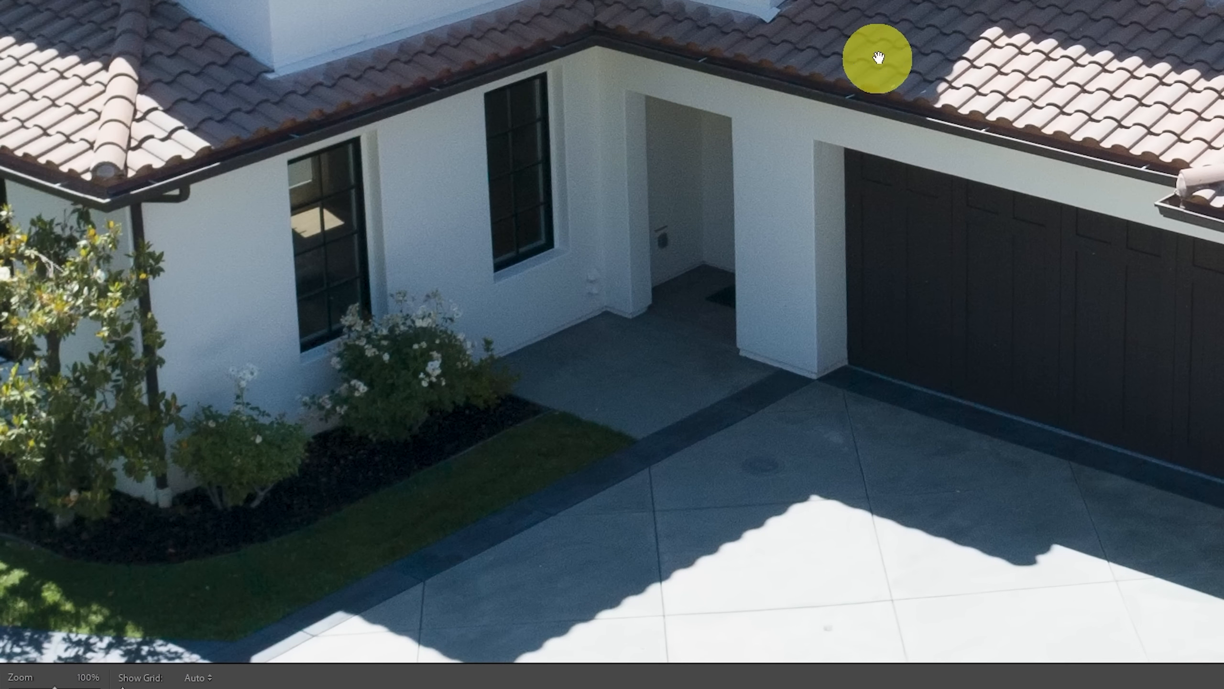
left_click_drag(801, 137, 670, 275)
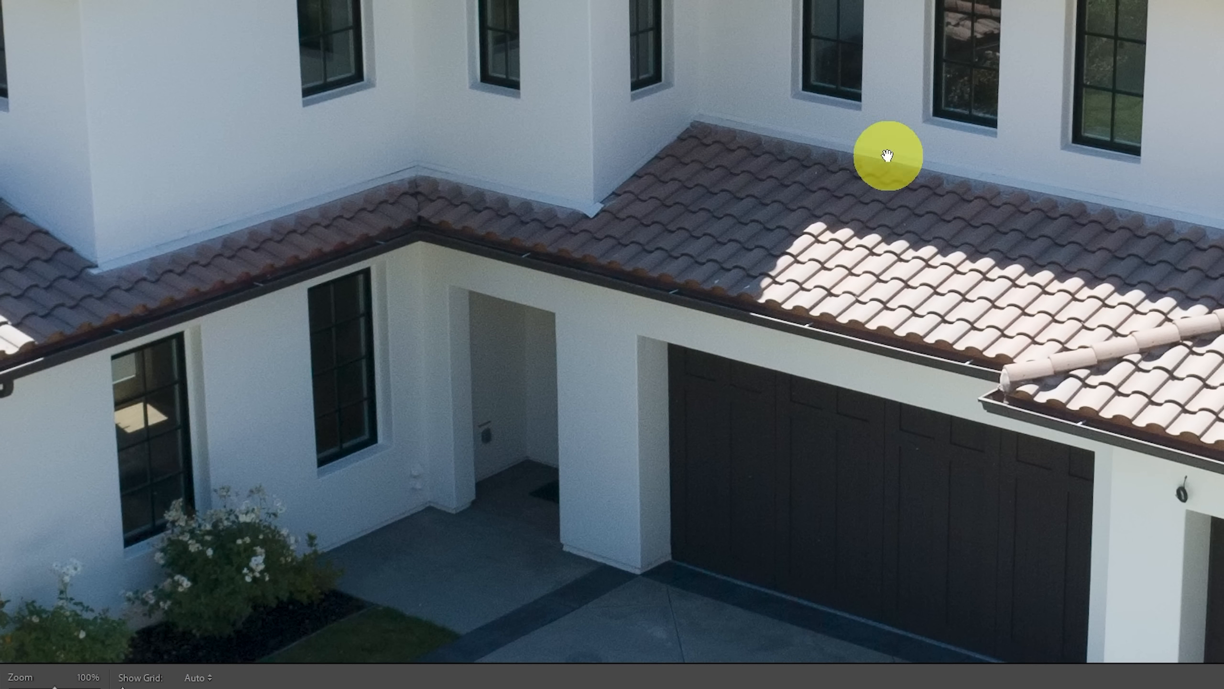
left_click_drag(424, 168, 467, 140)
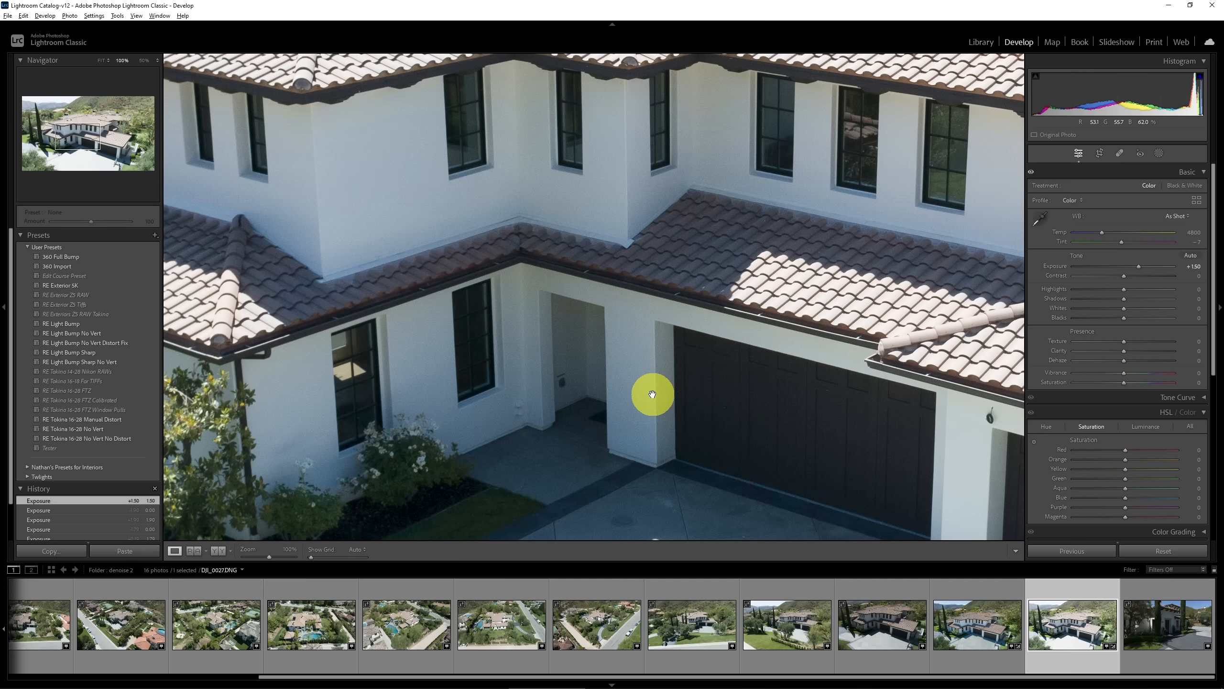
left_click(653, 396)
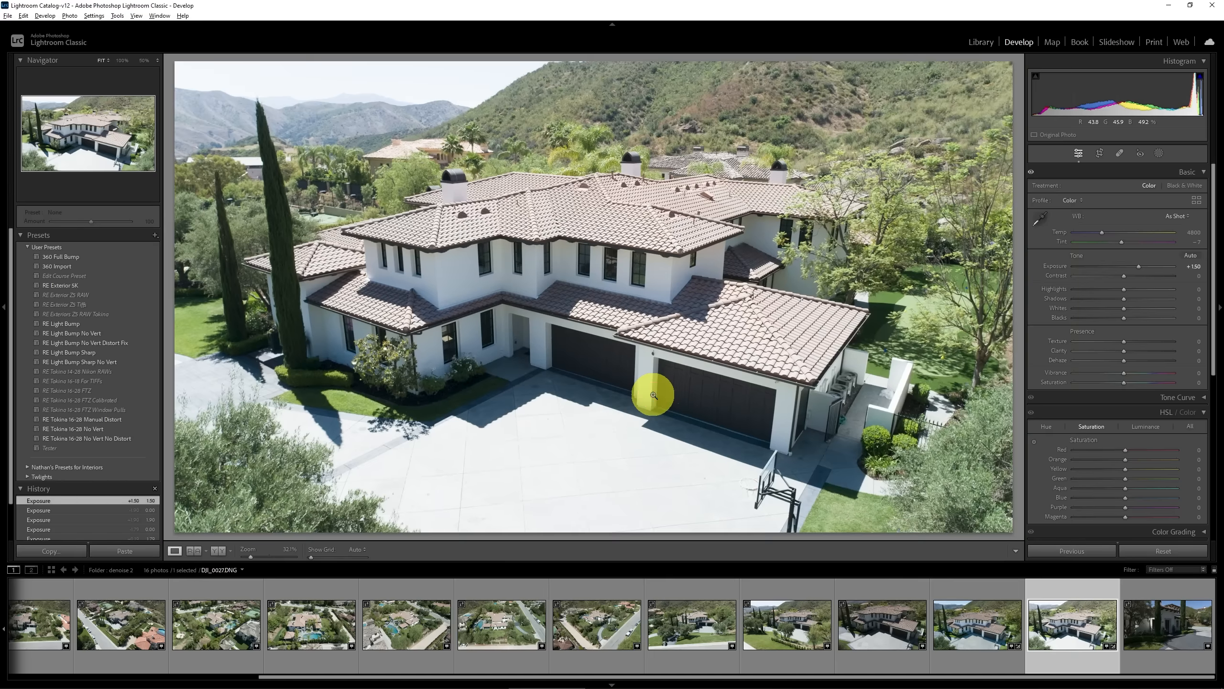
left_click(1192, 266)
type("0")
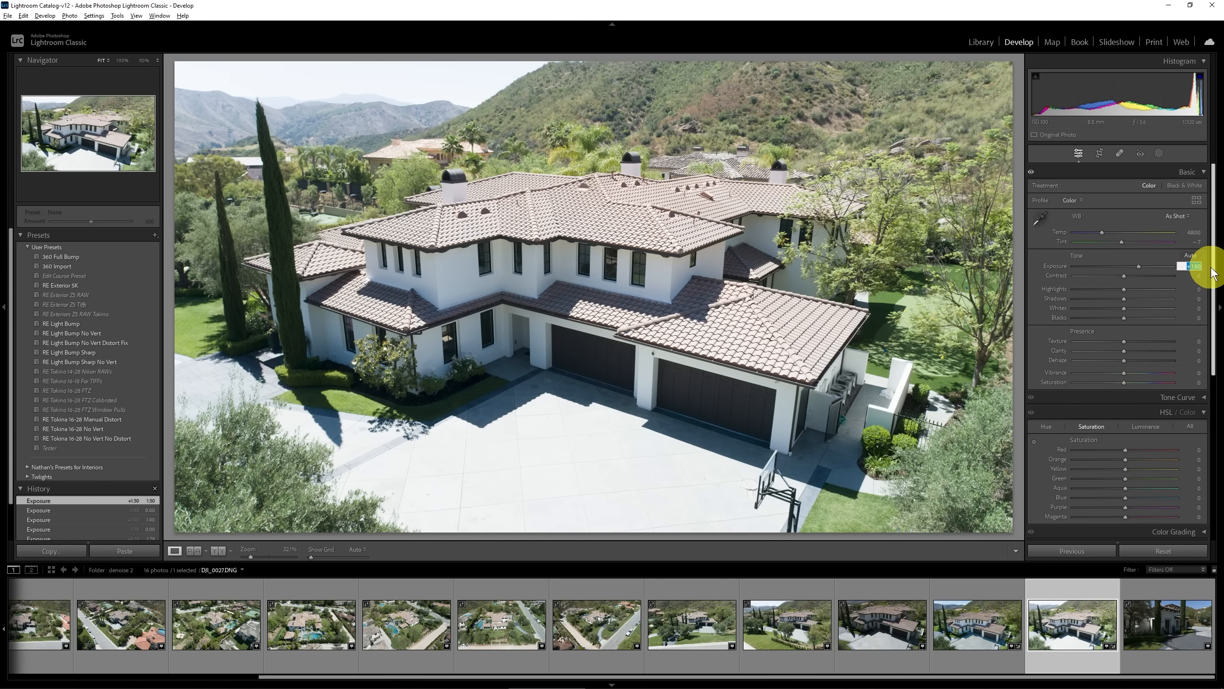
key("Return")
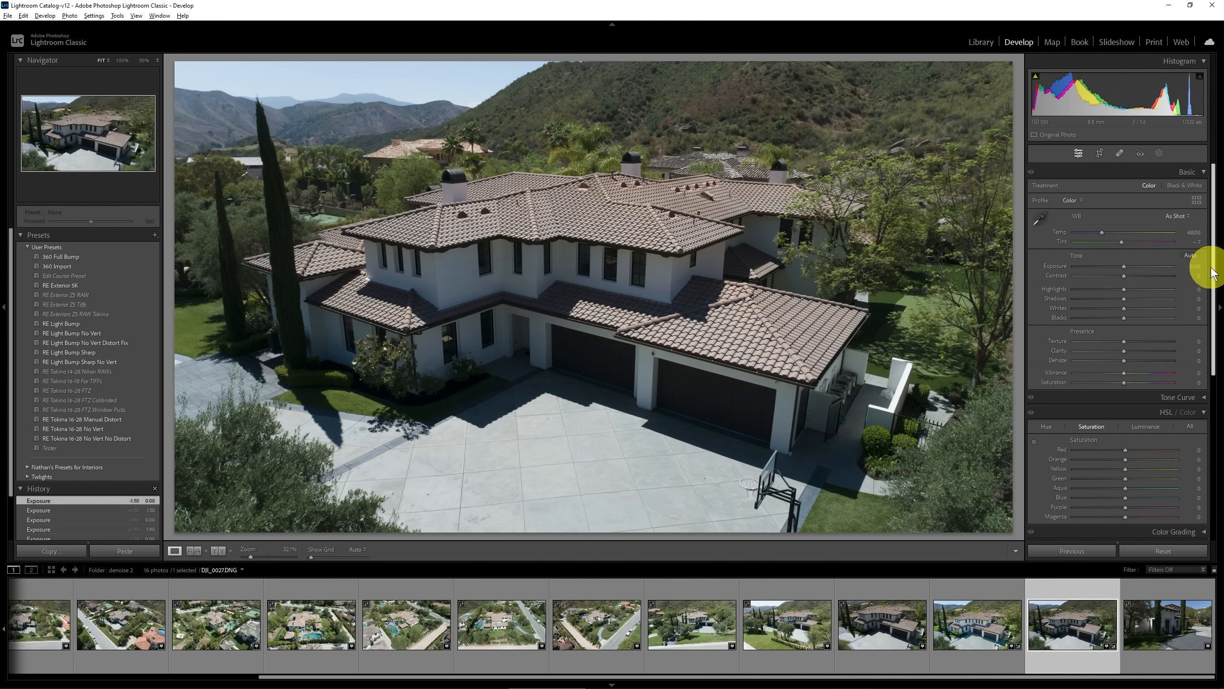
Step: Create a virtual copy of DJI_0027.DNG and set the copy's exposure to 1.5
right_click(1062, 616)
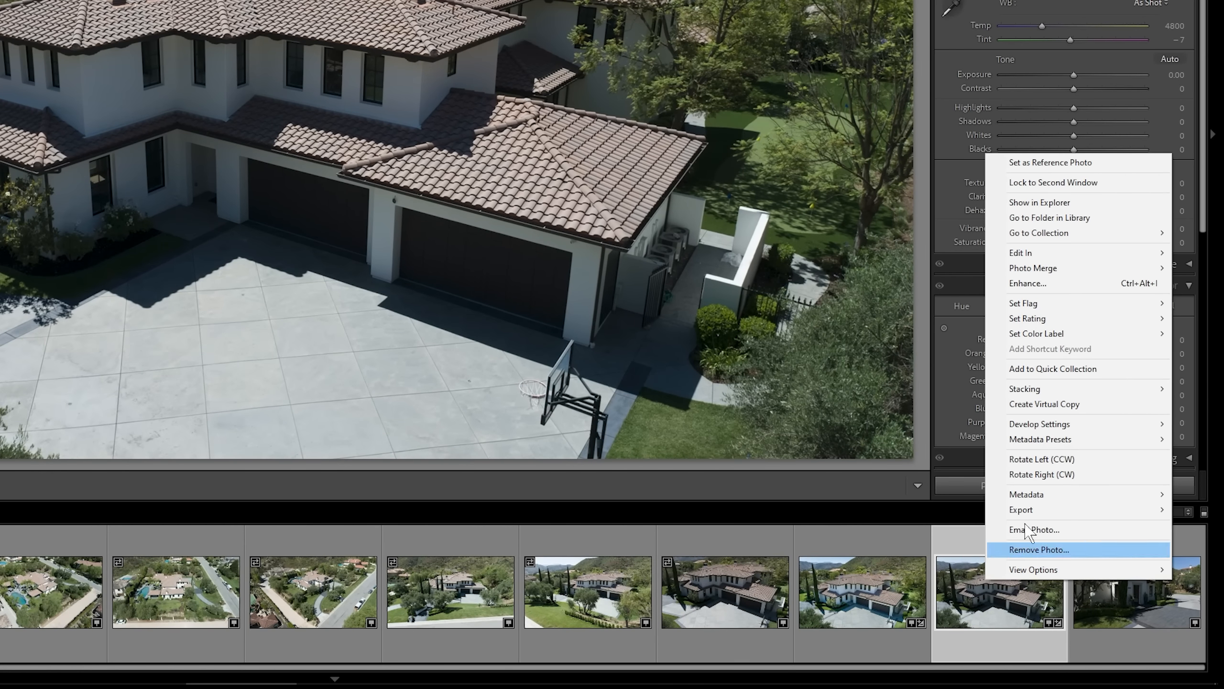
left_click(1050, 405)
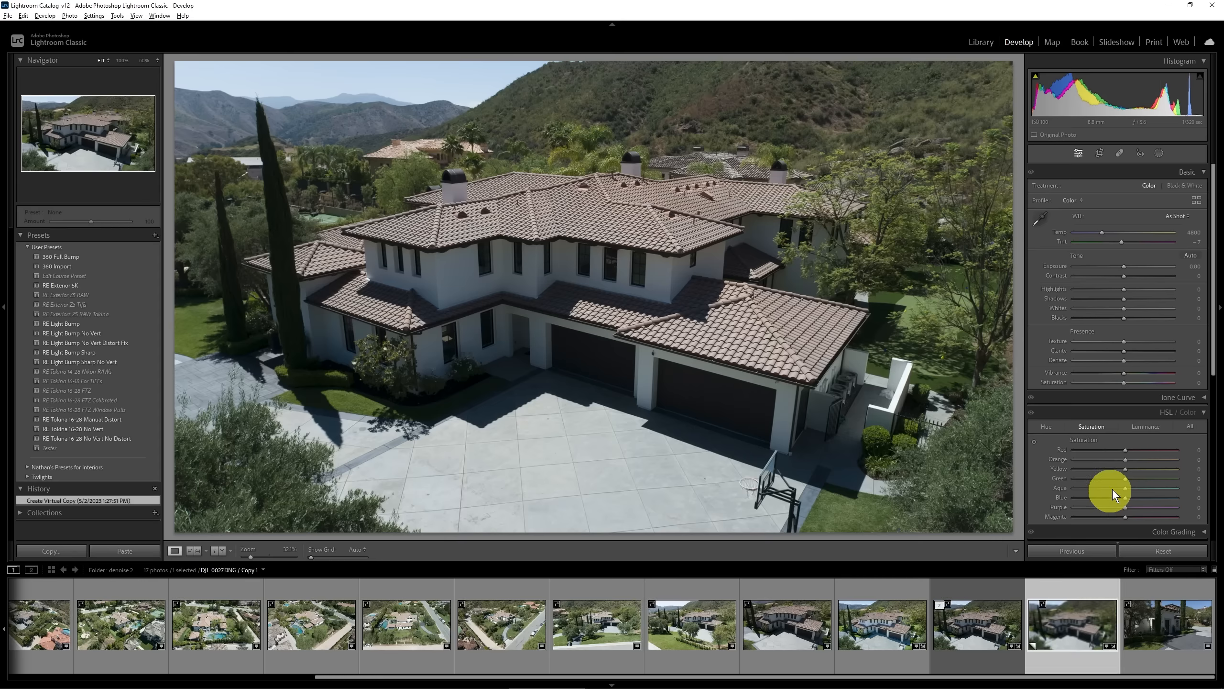
left_click(1190, 267)
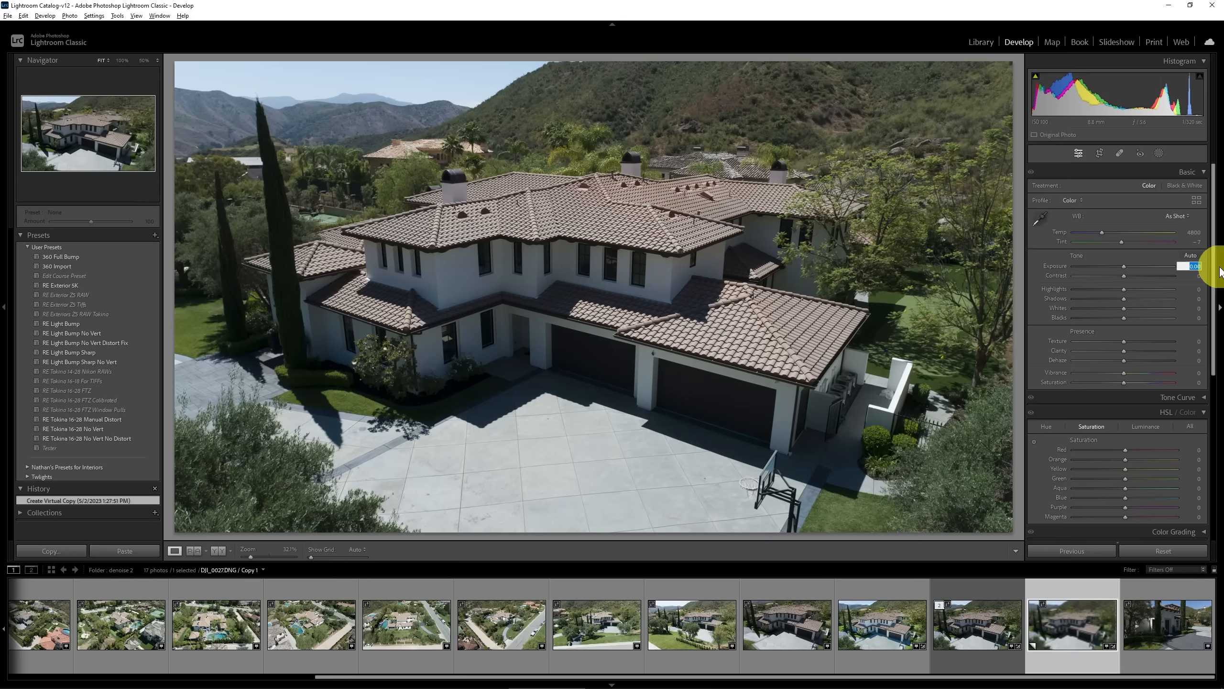
type("1.5")
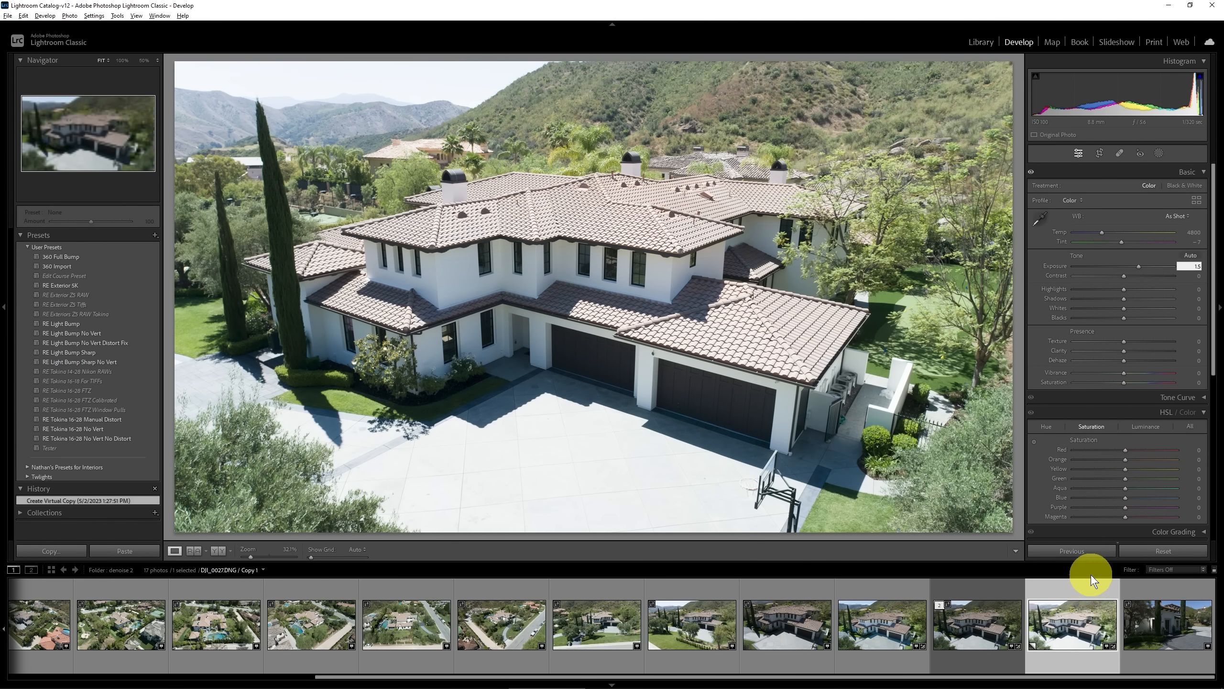
key("Return")
left_click(530, 286)
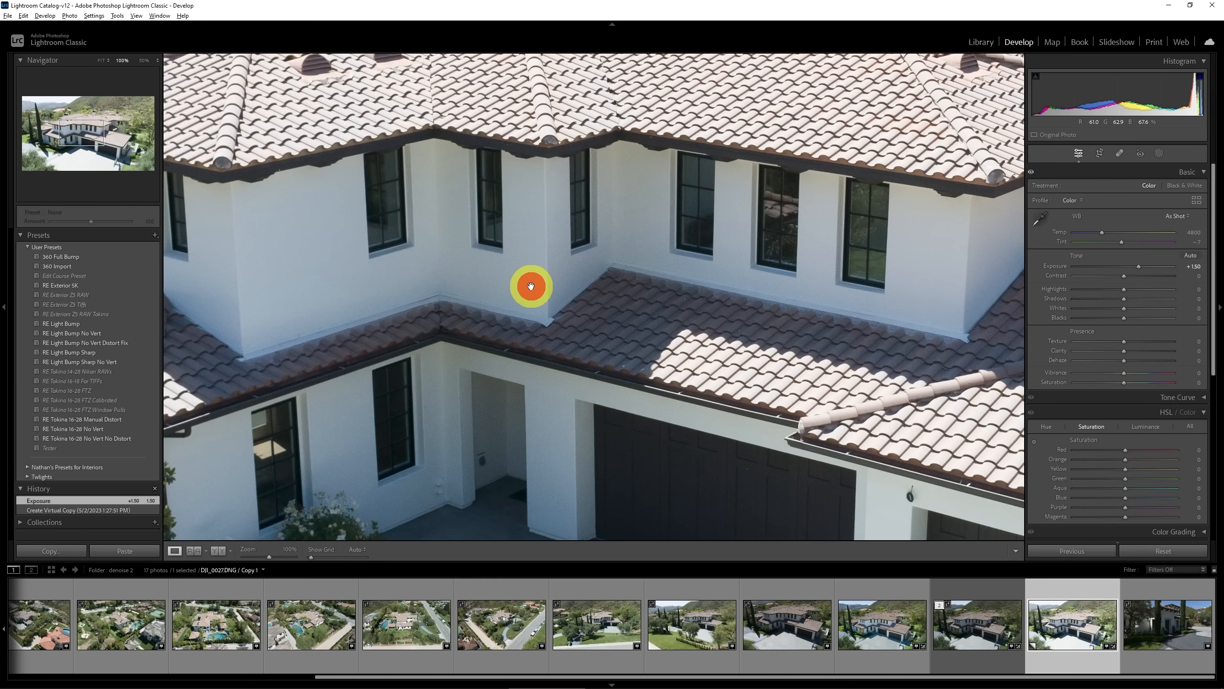
left_click(644, 375)
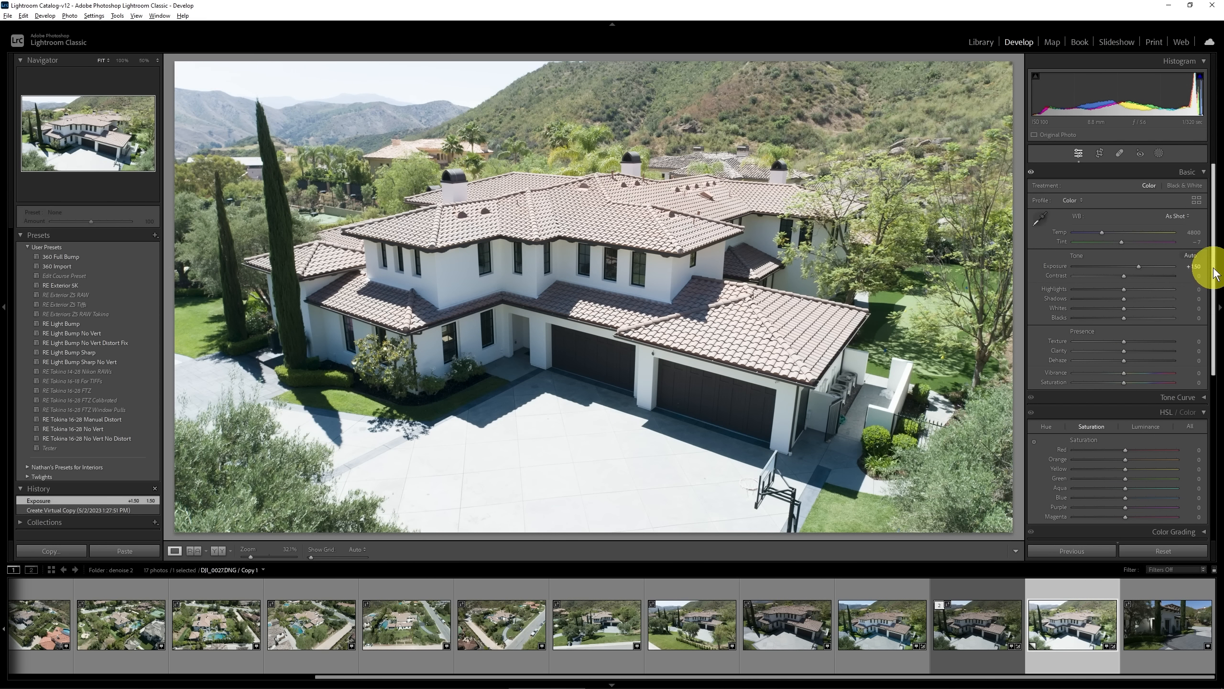
Step: Start AI Denoise on the virtual copy and compare the original and enhanced preview at the eaves and shaded wall
left_click_drag(1213, 269, 1210, 451)
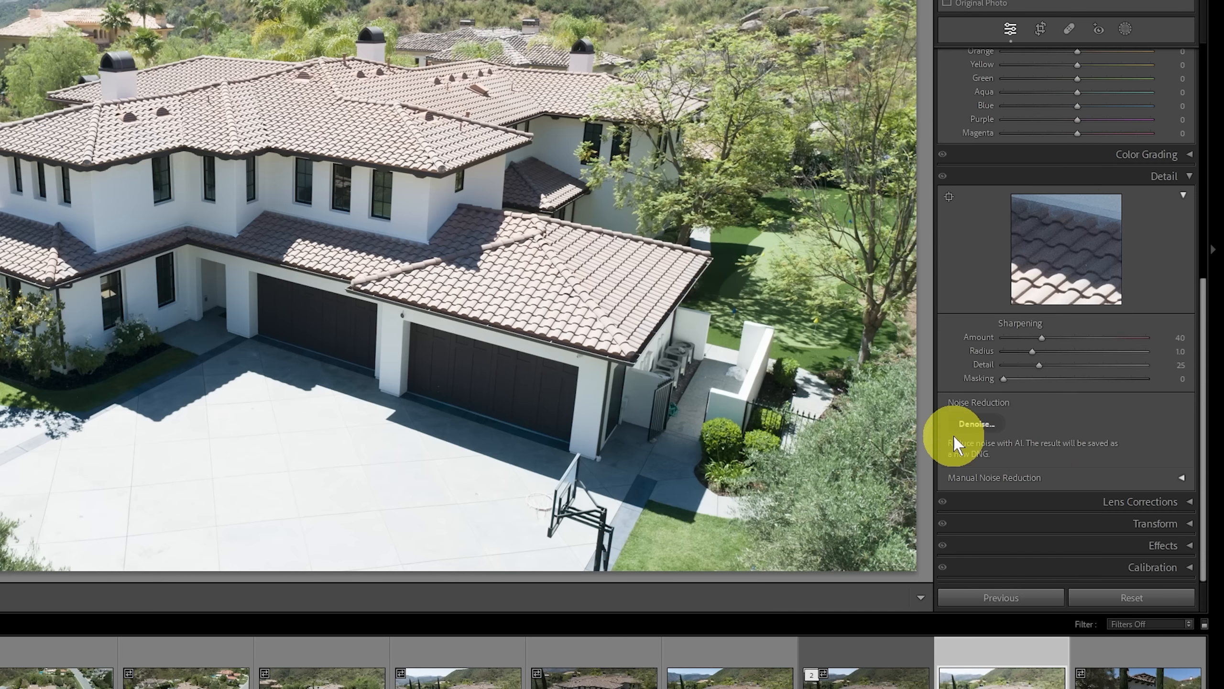
left_click(978, 423)
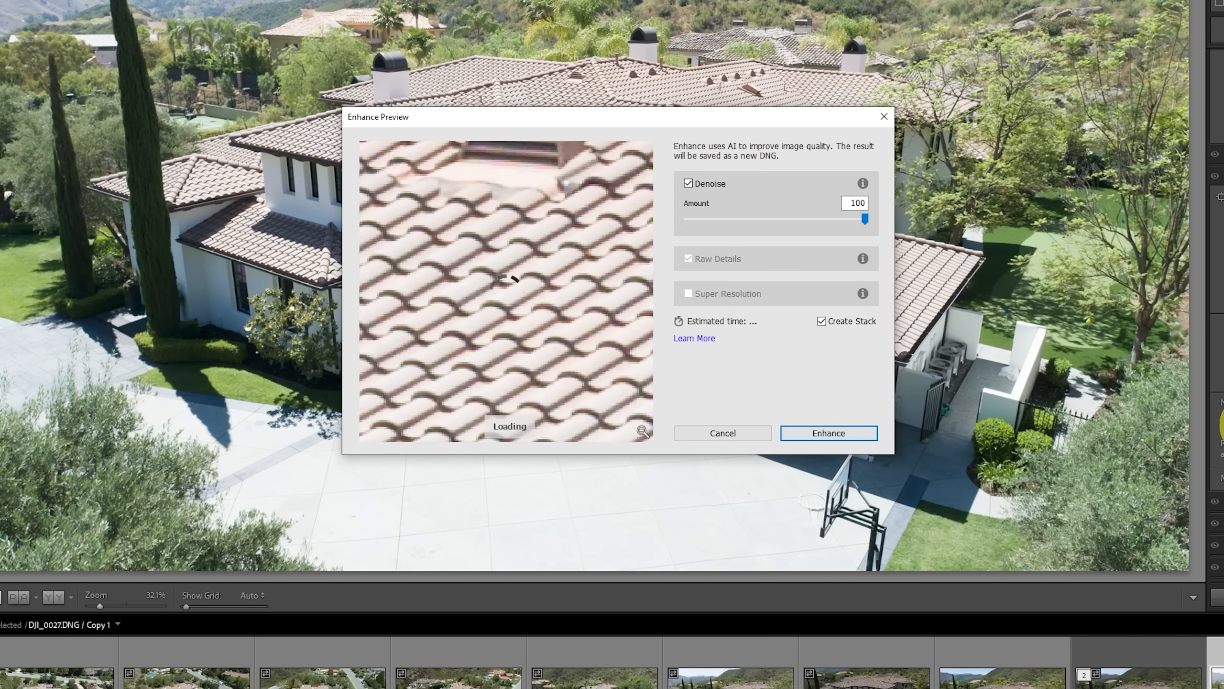
left_click_drag(539, 359, 570, 201)
left_click_drag(458, 390, 538, 196)
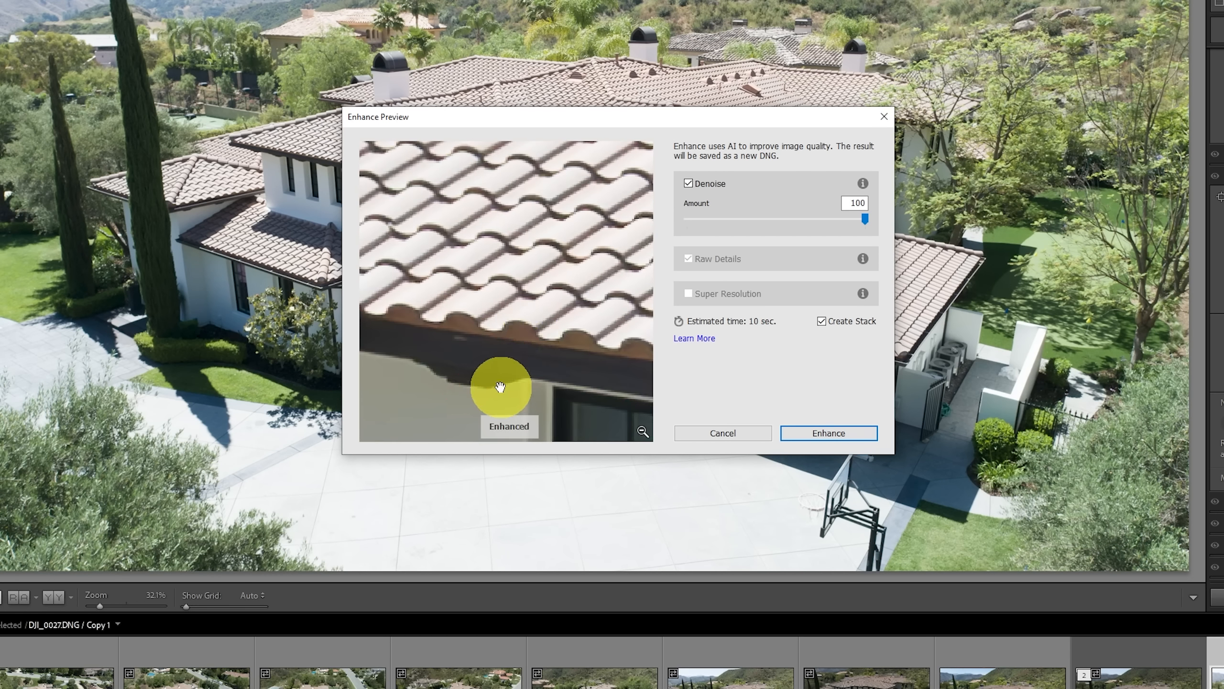
left_click_drag(501, 387, 603, 193)
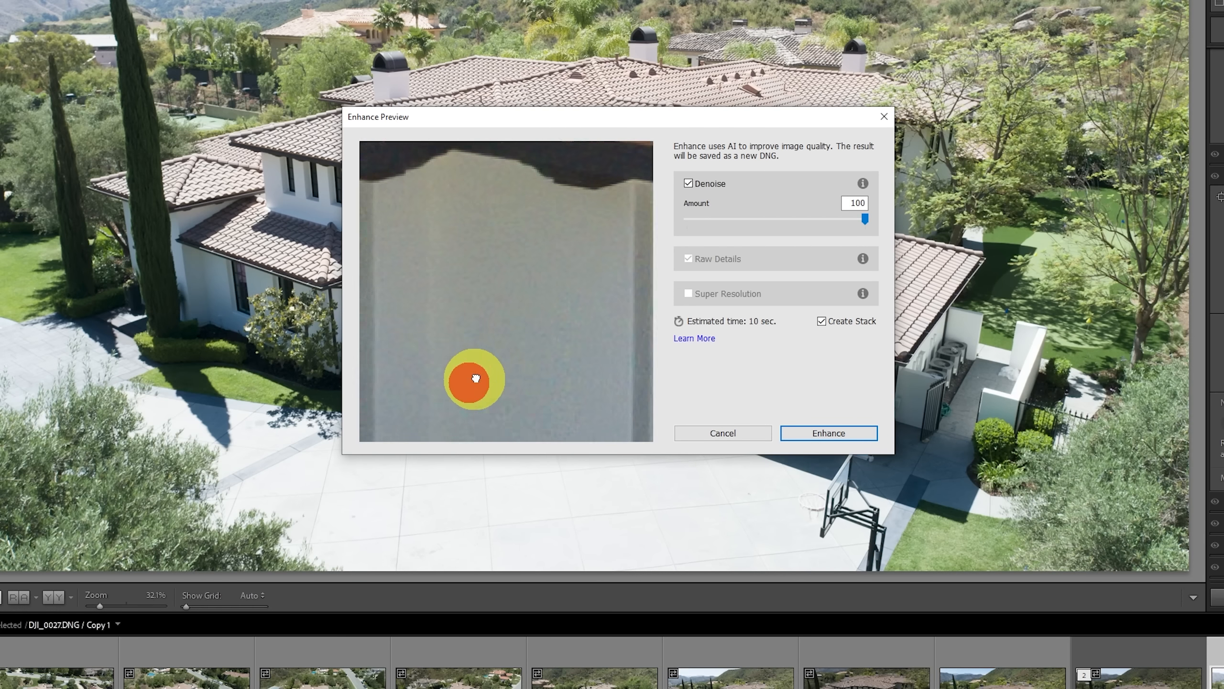
left_click_drag(469, 383, 437, 323)
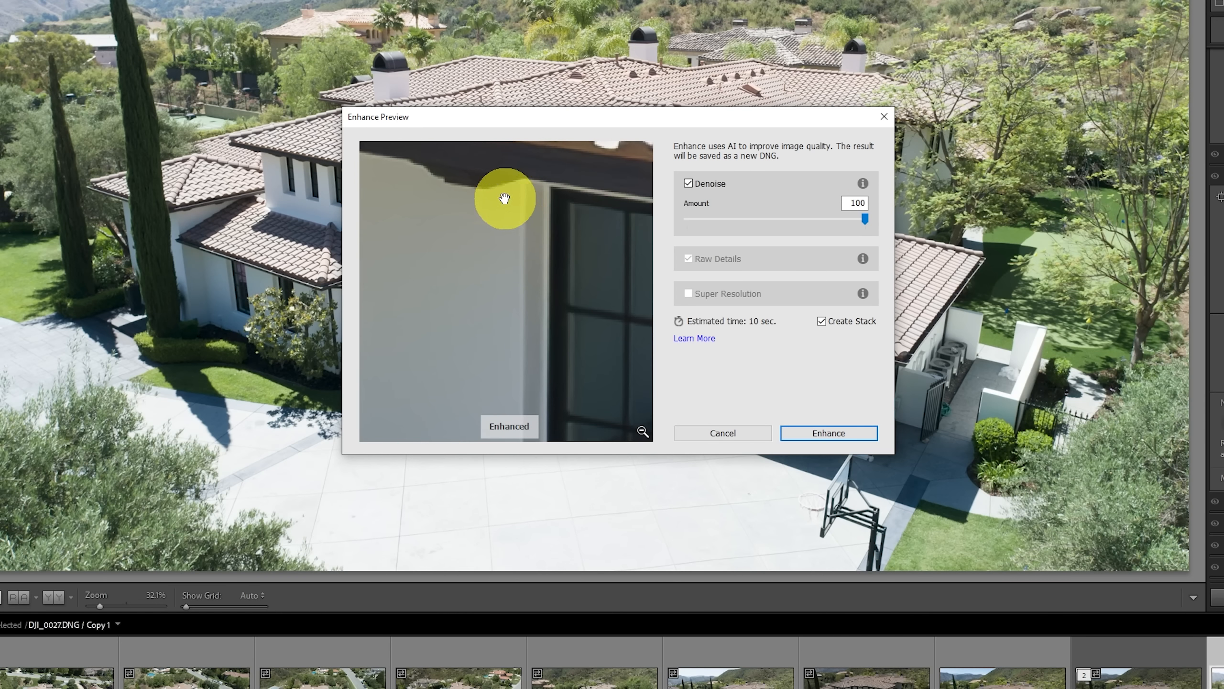
Step: Check the roof tiles and palm trees in the denoise preview and run Enhance with the Denoise amount at 100 and Create Stack on
left_click_drag(502, 193, 555, 396)
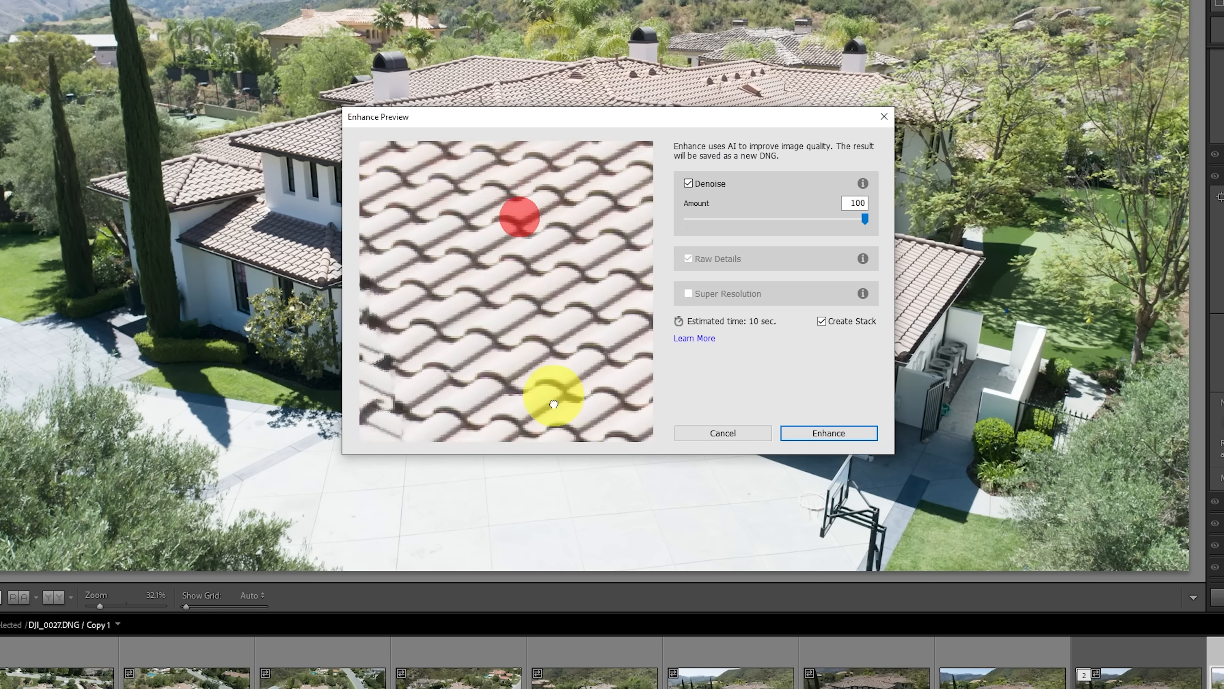
left_click_drag(552, 186, 565, 371)
left_click_drag(541, 230, 560, 355)
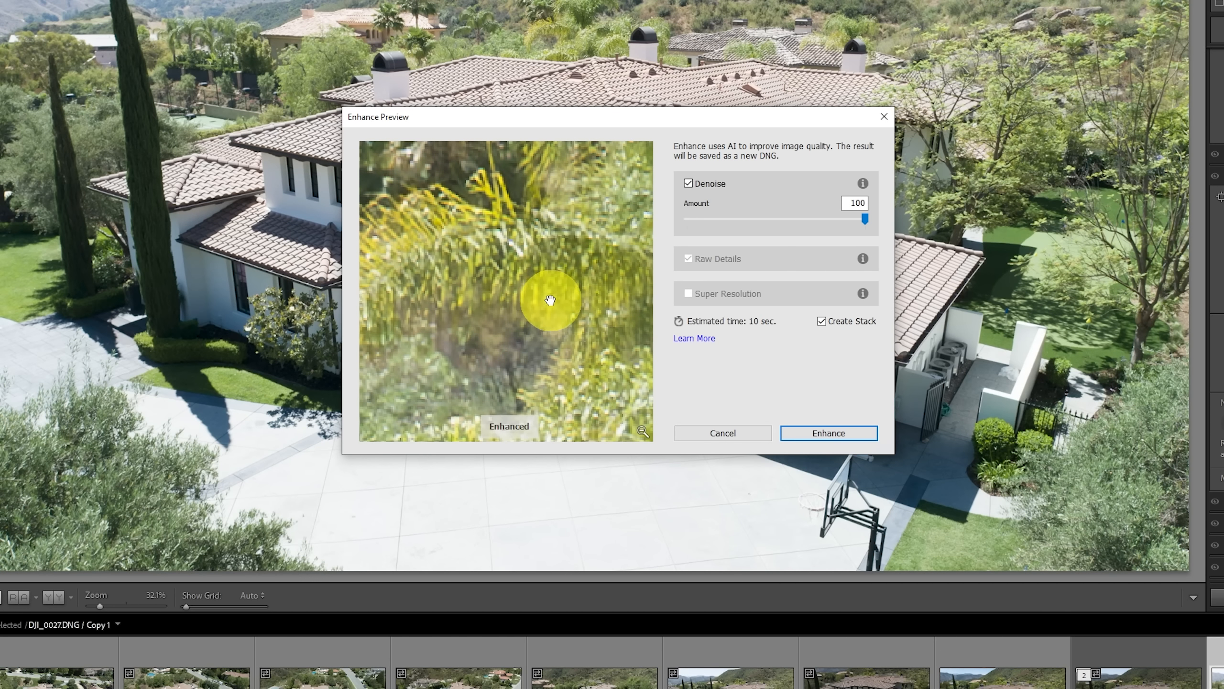
left_click_drag(478, 230, 575, 365)
left_click_drag(536, 260, 550, 290)
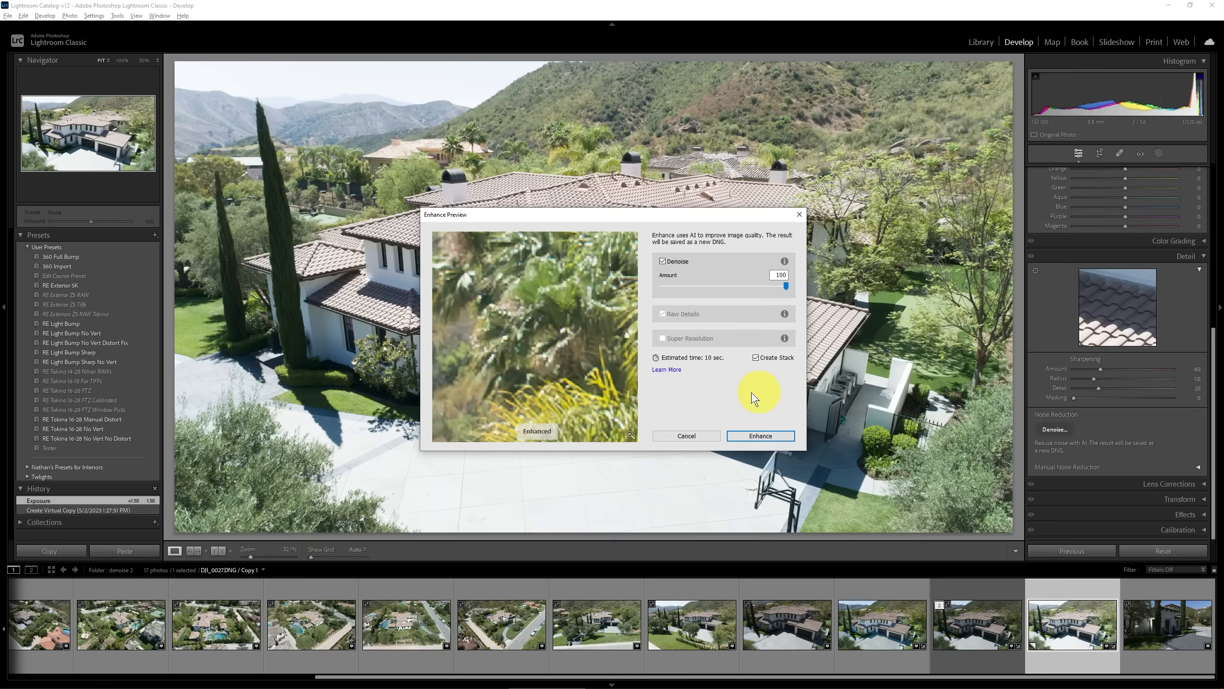
left_click(760, 436)
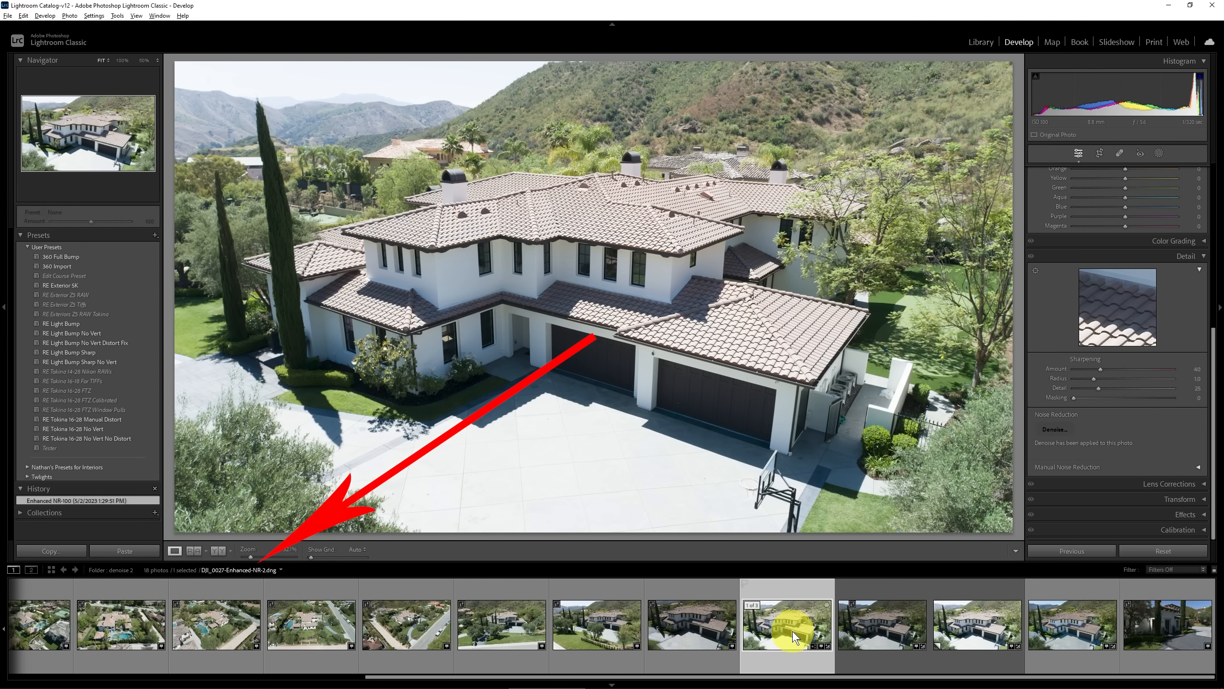
Step: Compare the noise on the shaded walls and garage area between the denoised DJI_0027-Enhanced-NR-2.dng and the virtual copy
left_click(985, 640)
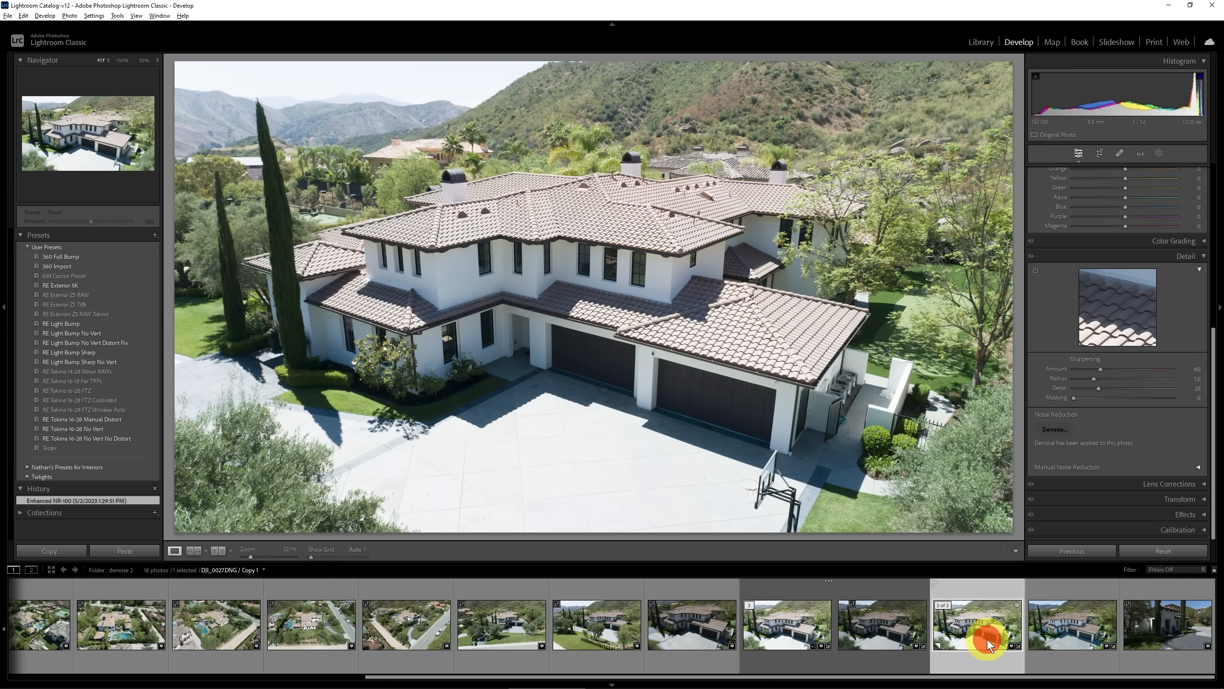
left_click(779, 626)
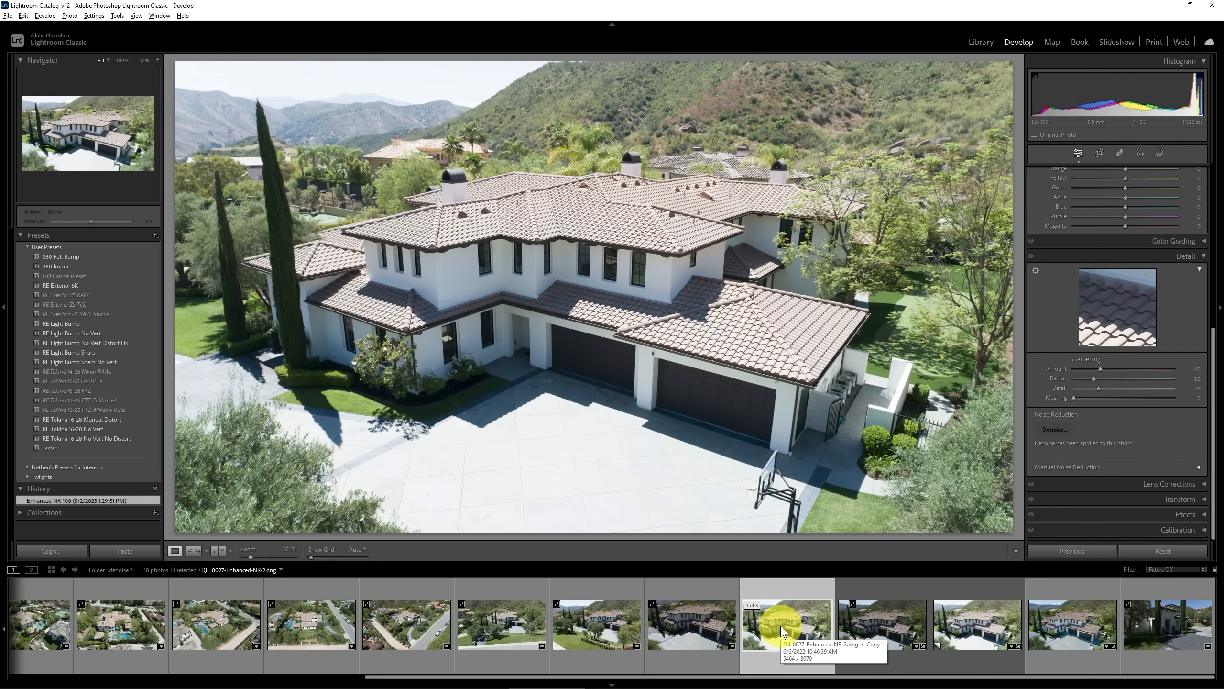
left_click(541, 294)
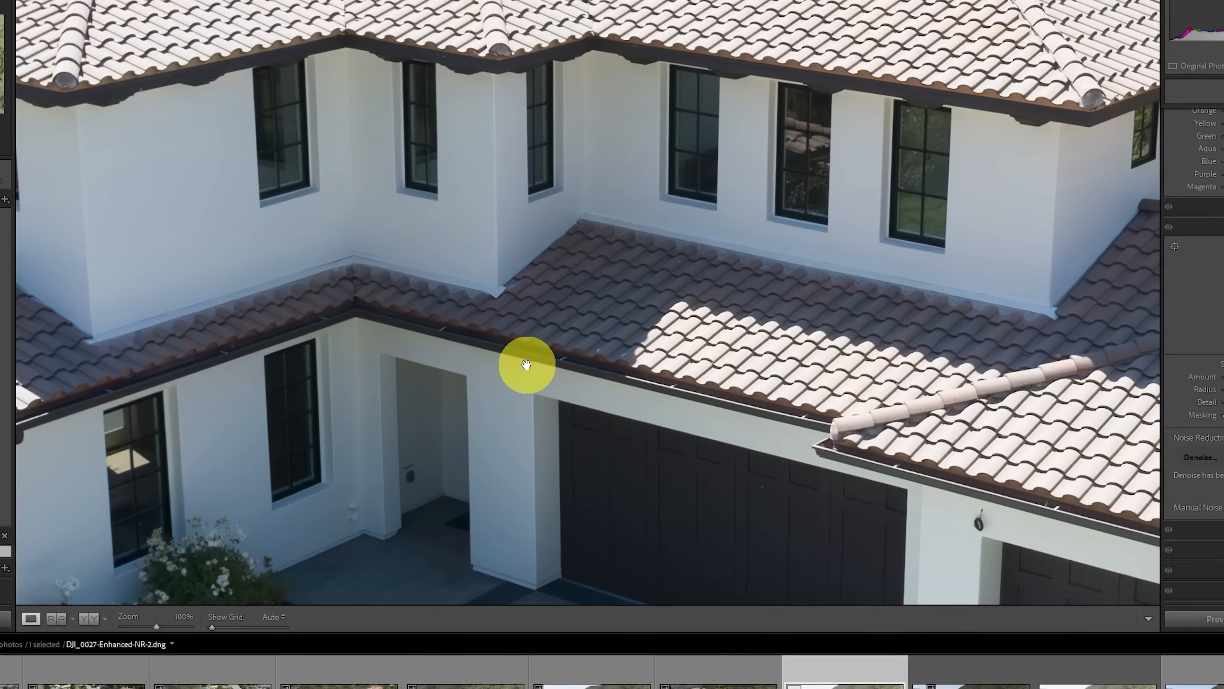
left_click_drag(550, 357, 692, 290)
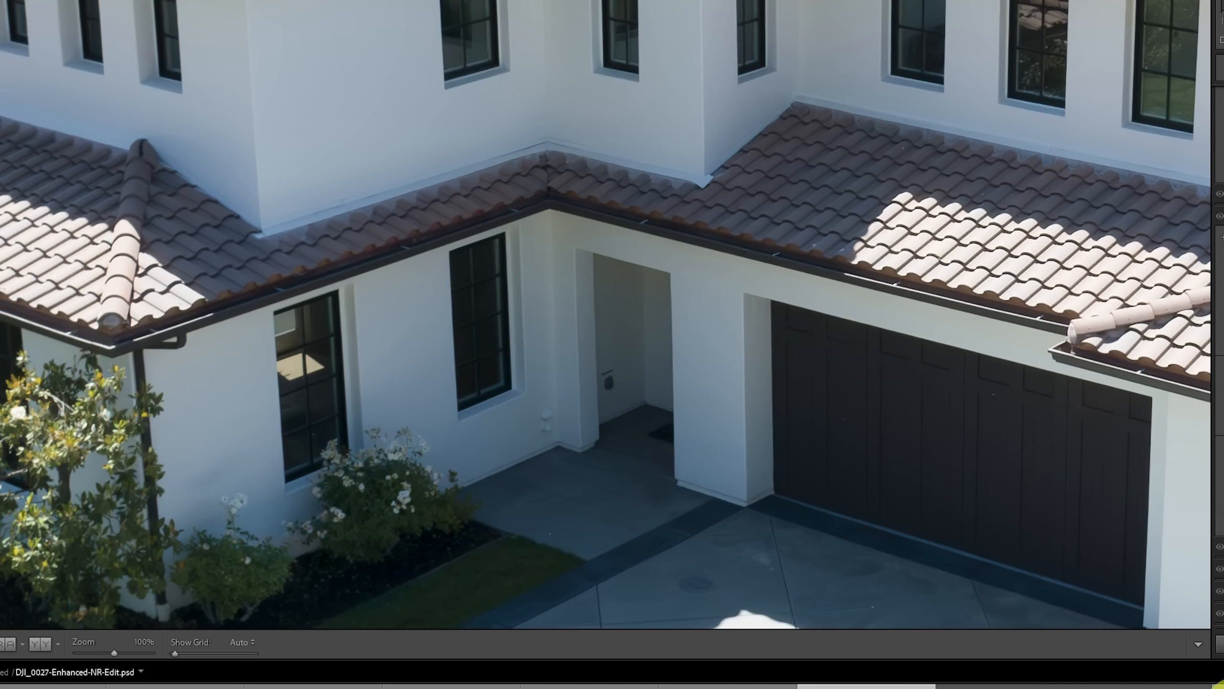
left_click(1143, 686)
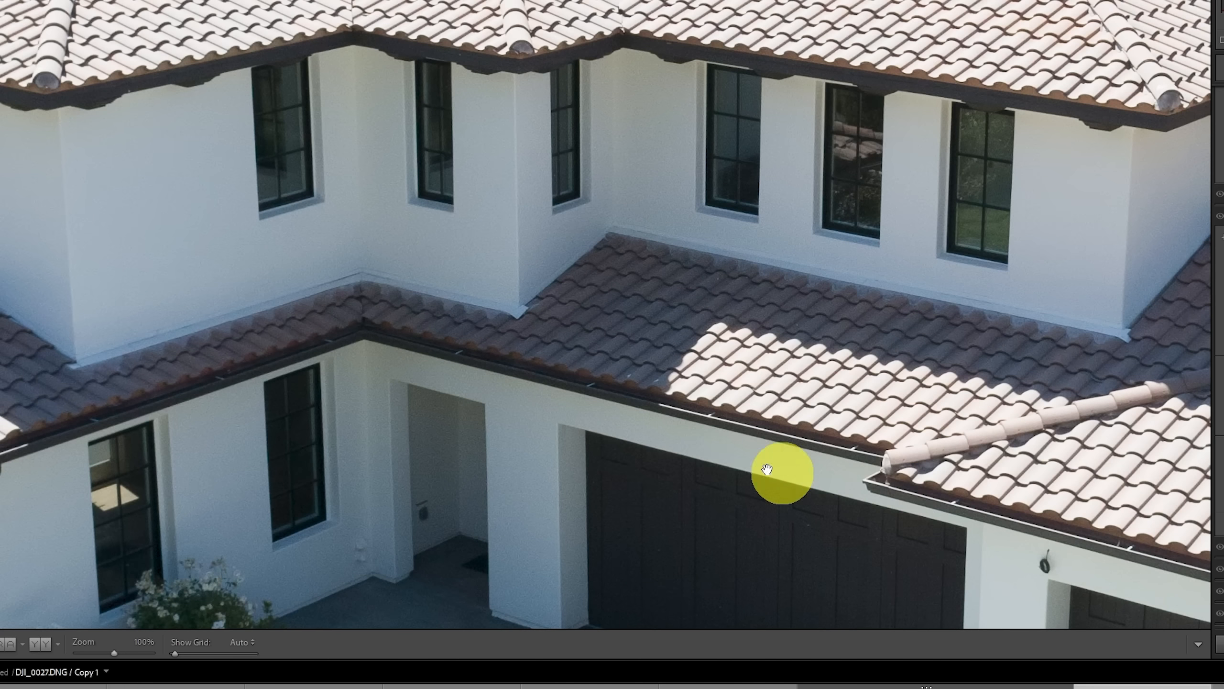
left_click_drag(557, 464, 663, 317)
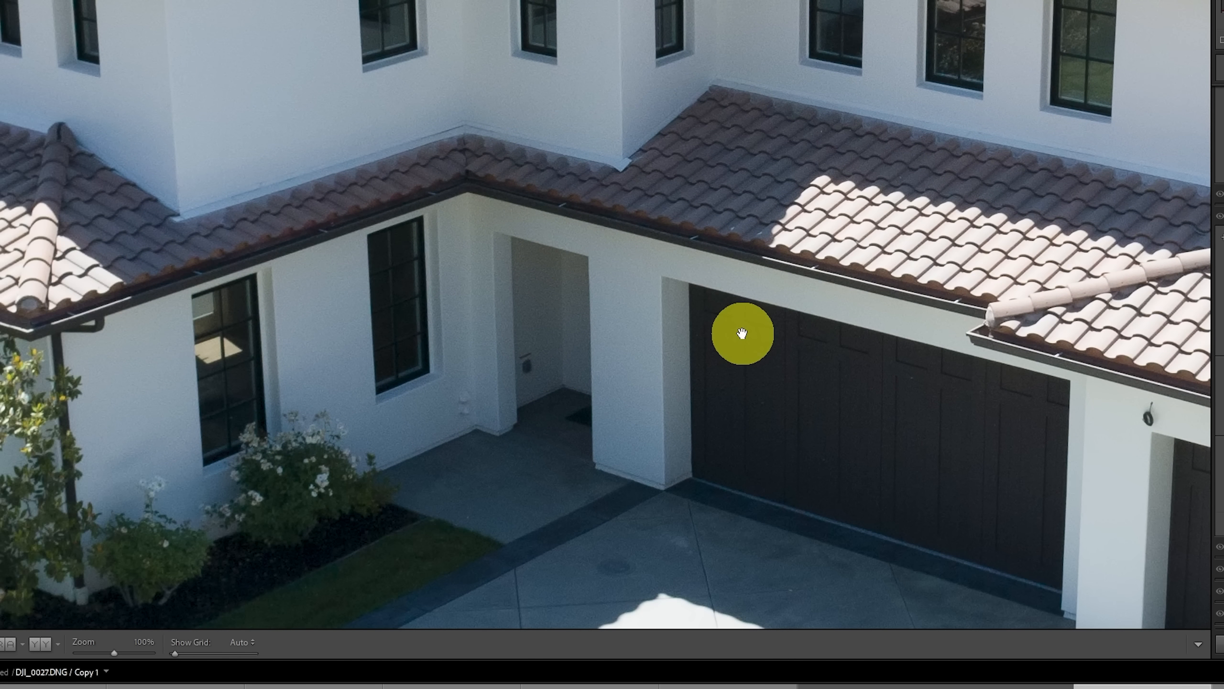
left_click(742, 333)
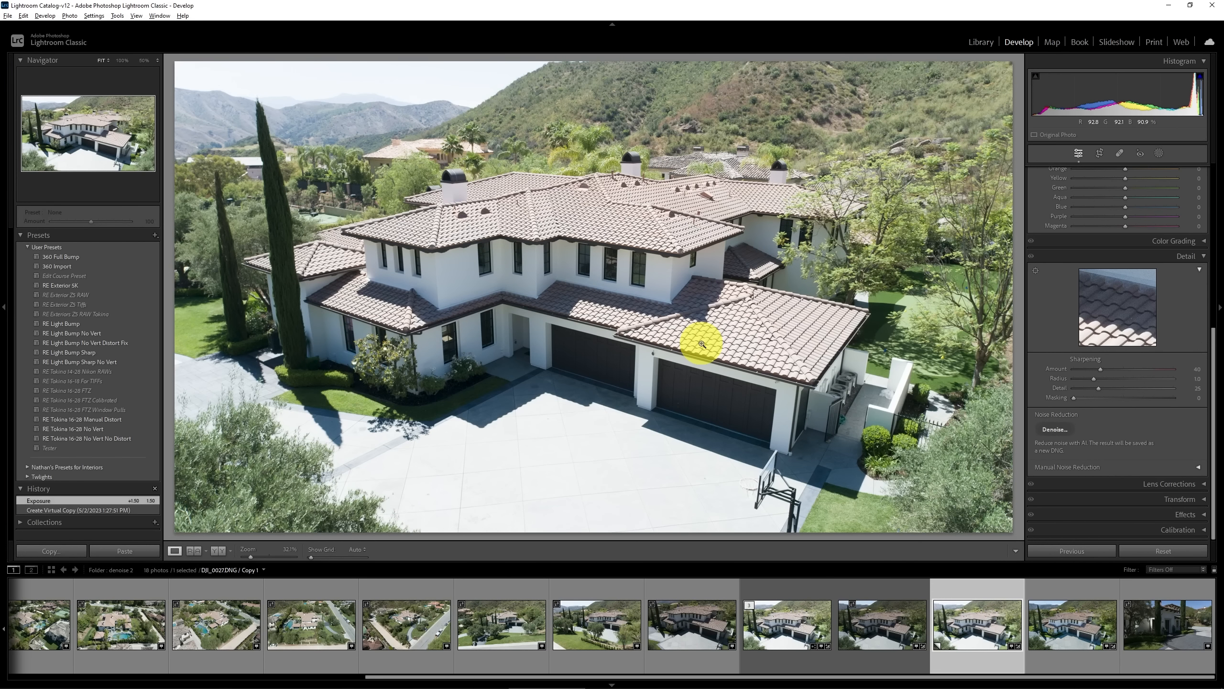
Step: Add the neighbouring denoised and original versions to the virtual copy's selection and open all three as layers in Photoshop
left_click(804, 628, "shift")
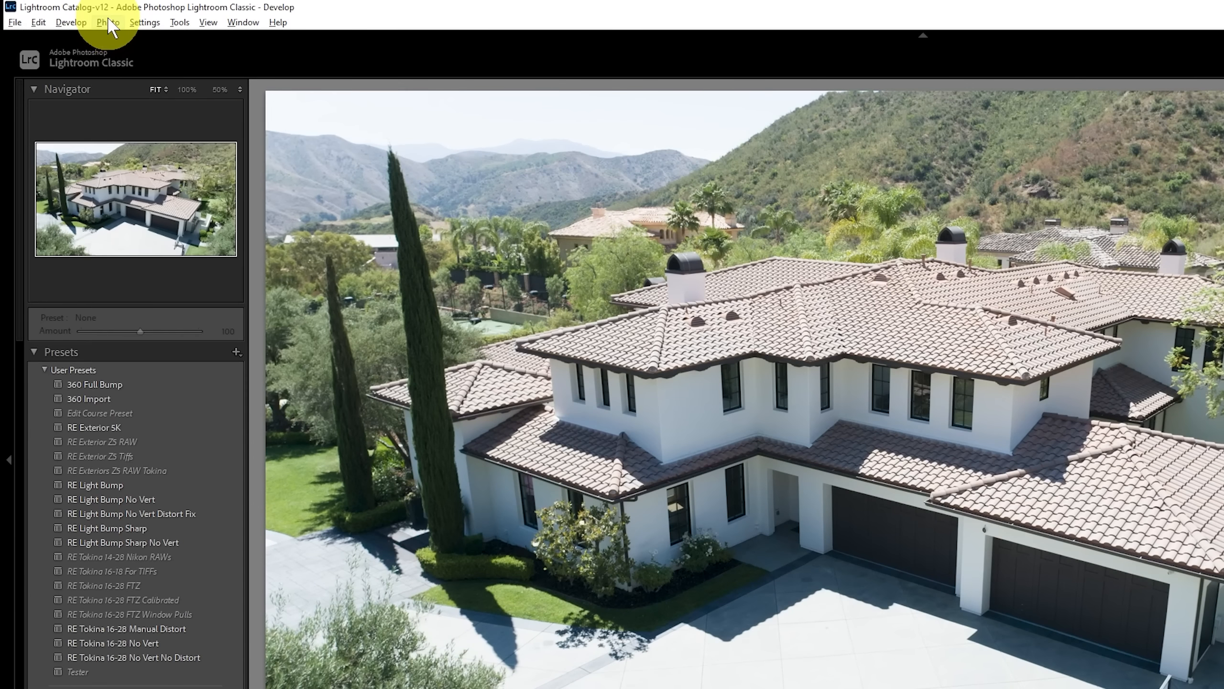
left_click(72, 16)
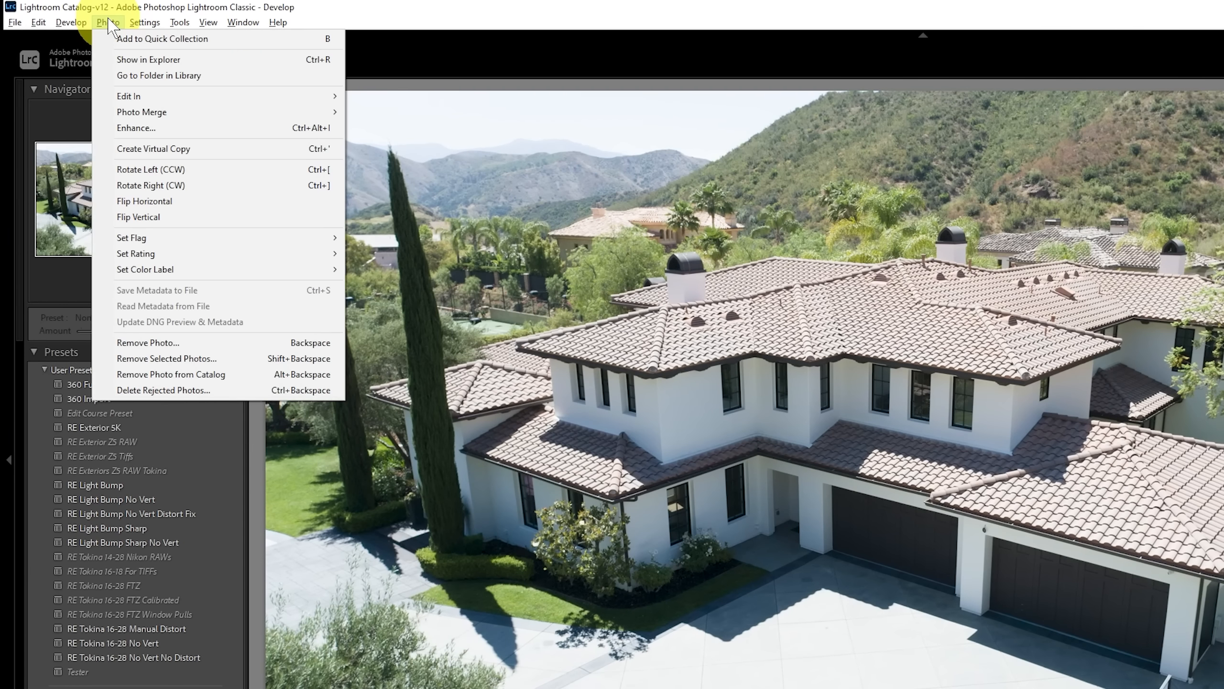
mouse_move(169, 96)
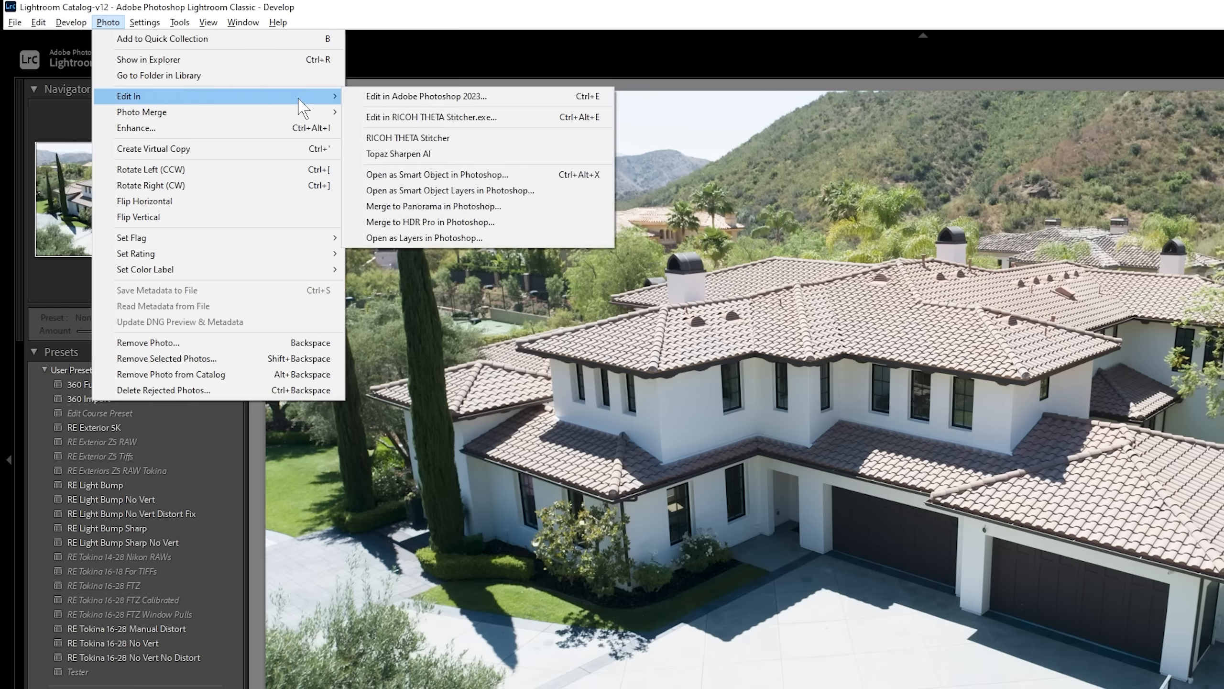
left_click(569, 240)
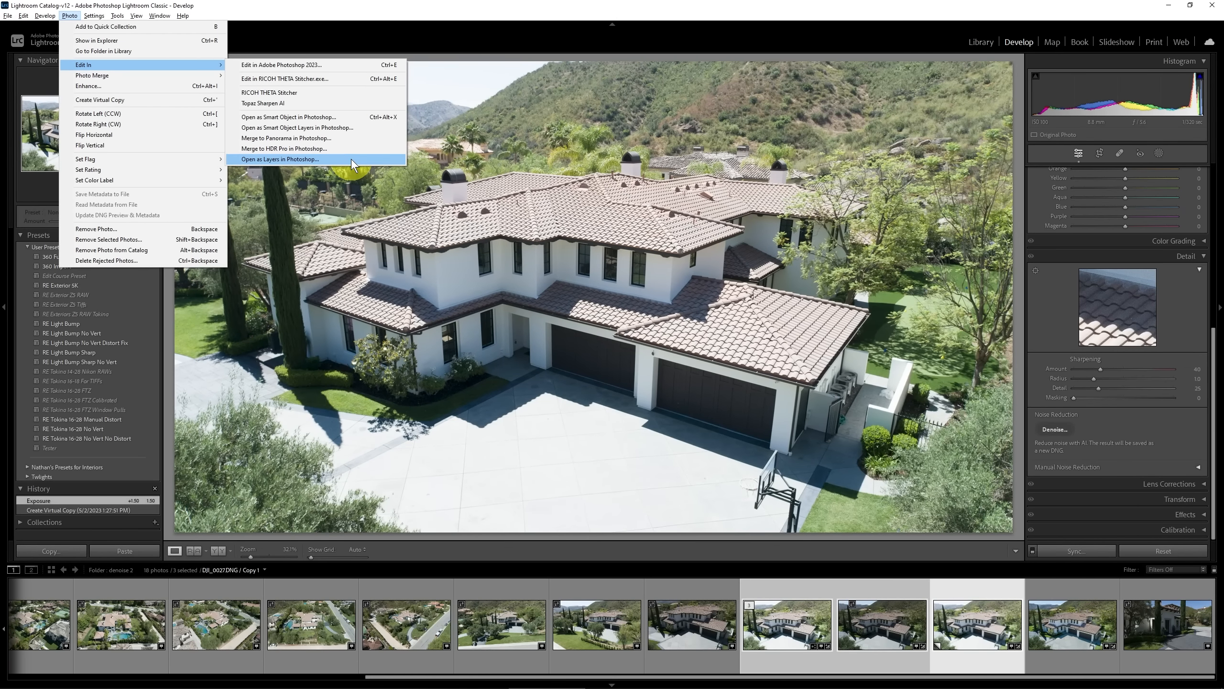
left_click(351, 159)
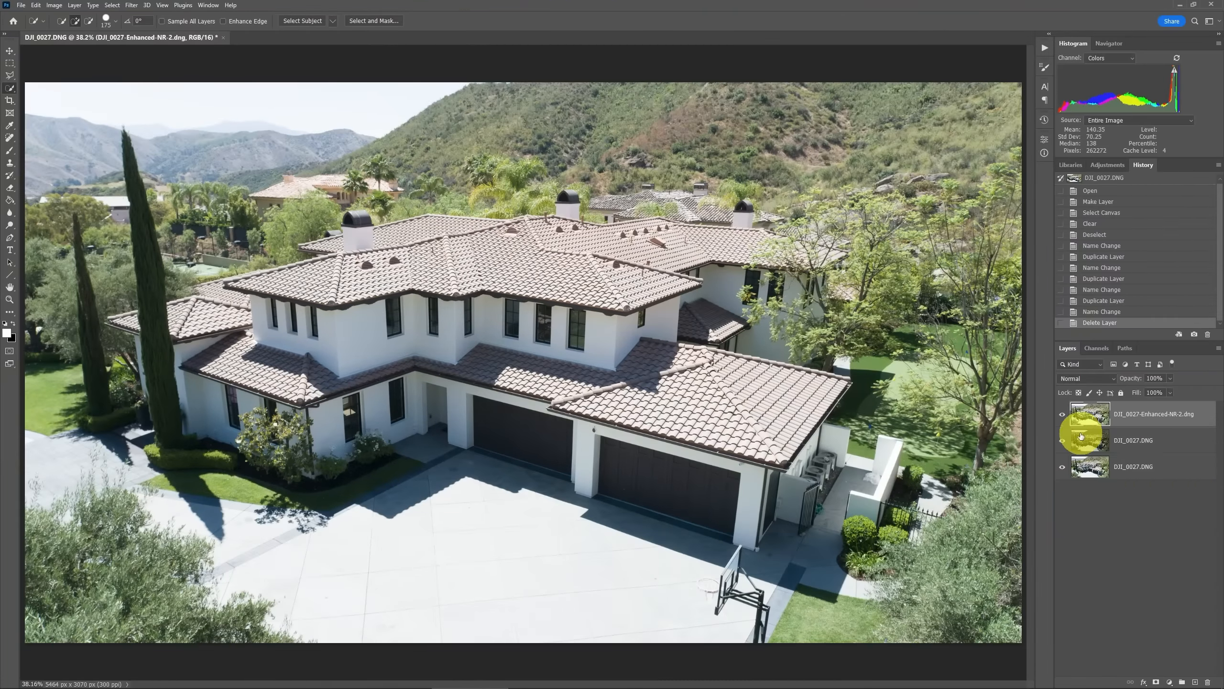
Step: Compare the three layers by toggling their visibility, finishing with all of them shown and the DJI_0027-Enhanced-NR-2.dng layer selected
left_click(1062, 416)
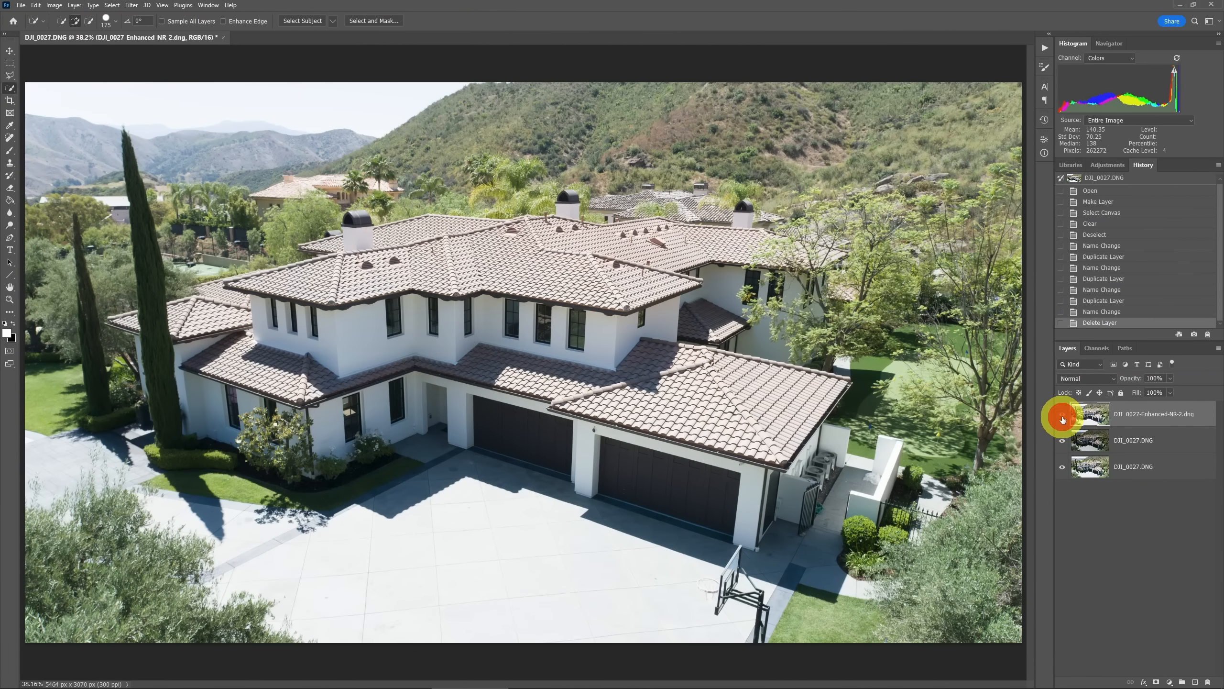
left_click(1062, 416)
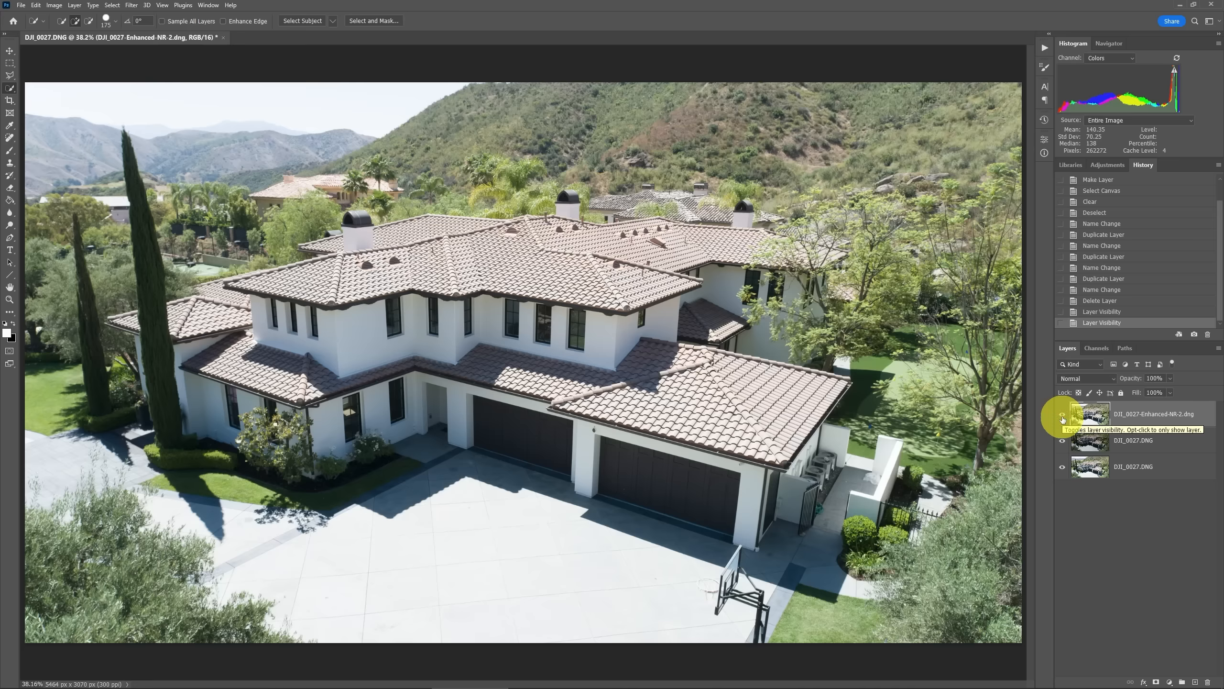
left_click(1063, 466, "alt")
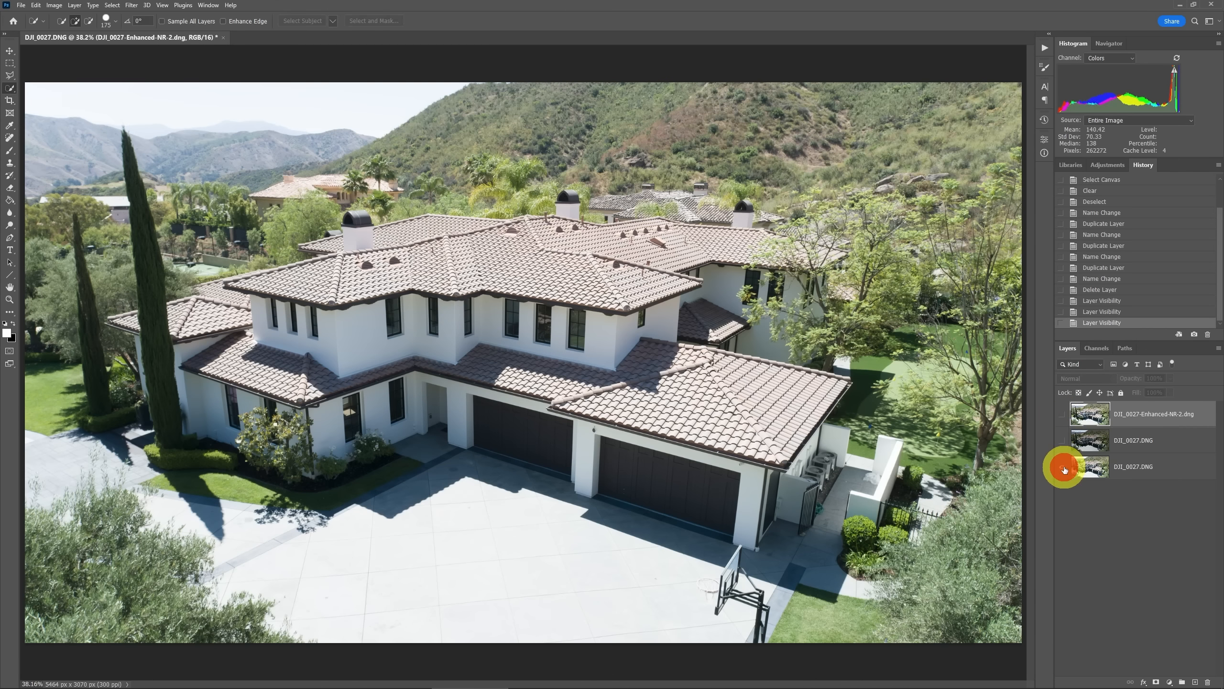
left_click(1062, 469, "alt")
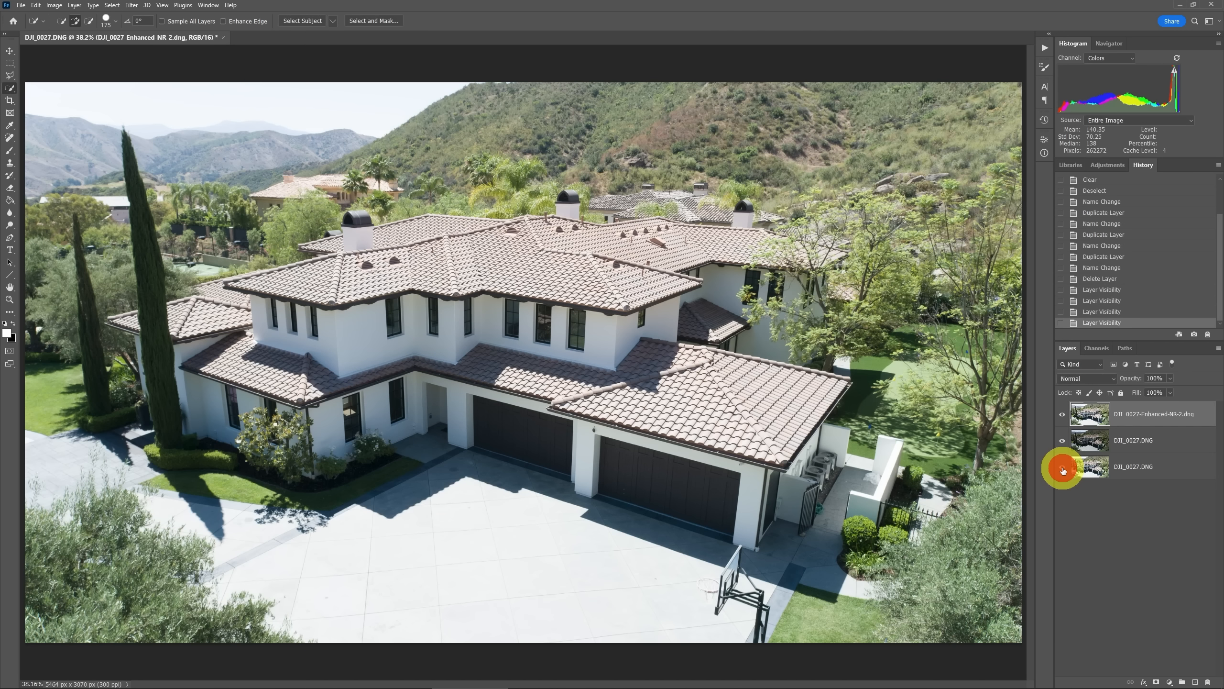
left_click(1063, 418)
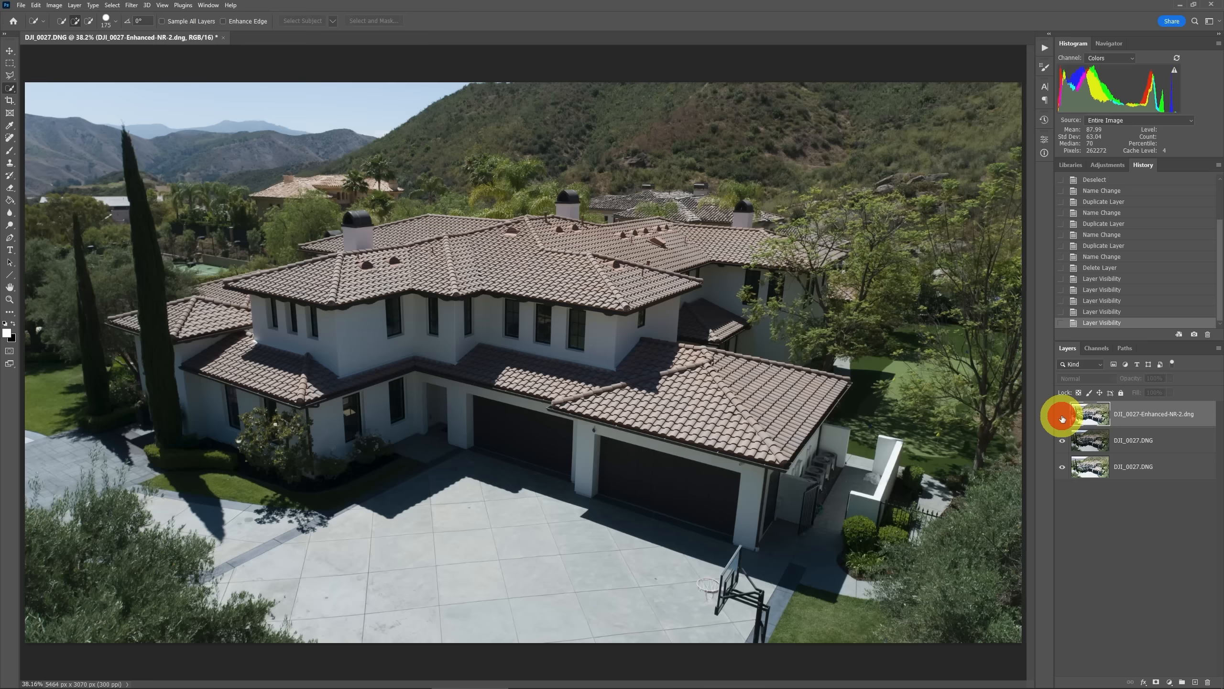
left_click(1117, 447)
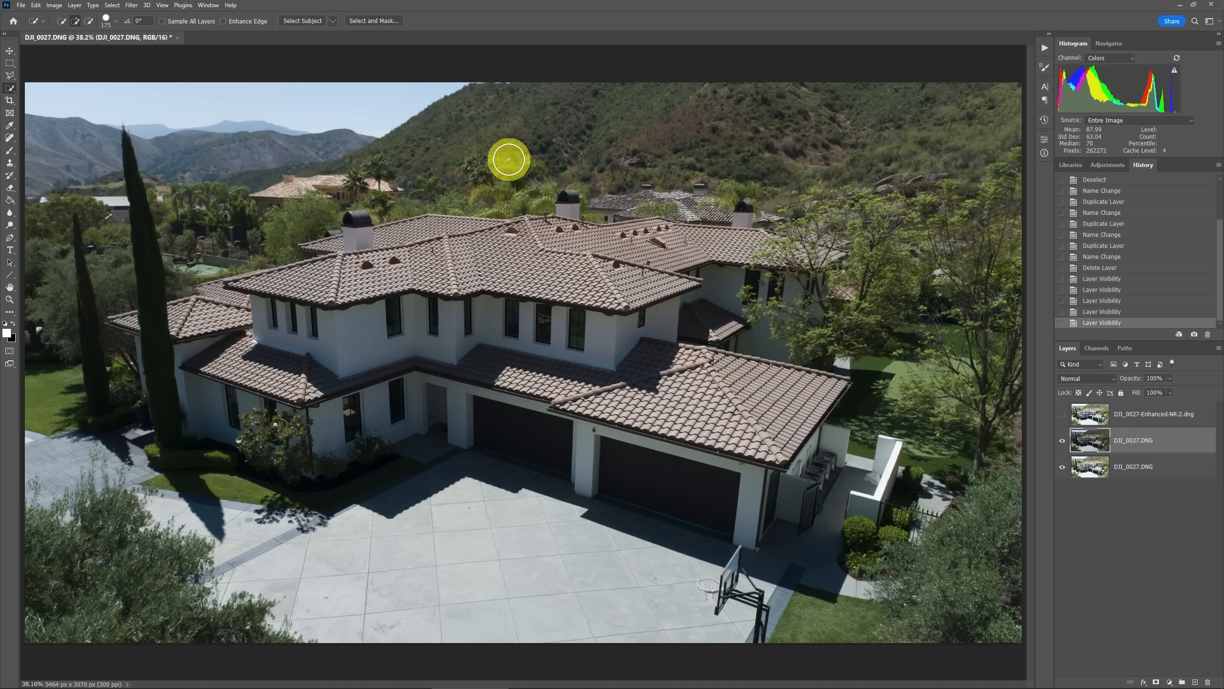
left_click(1062, 413)
left_click(1098, 419)
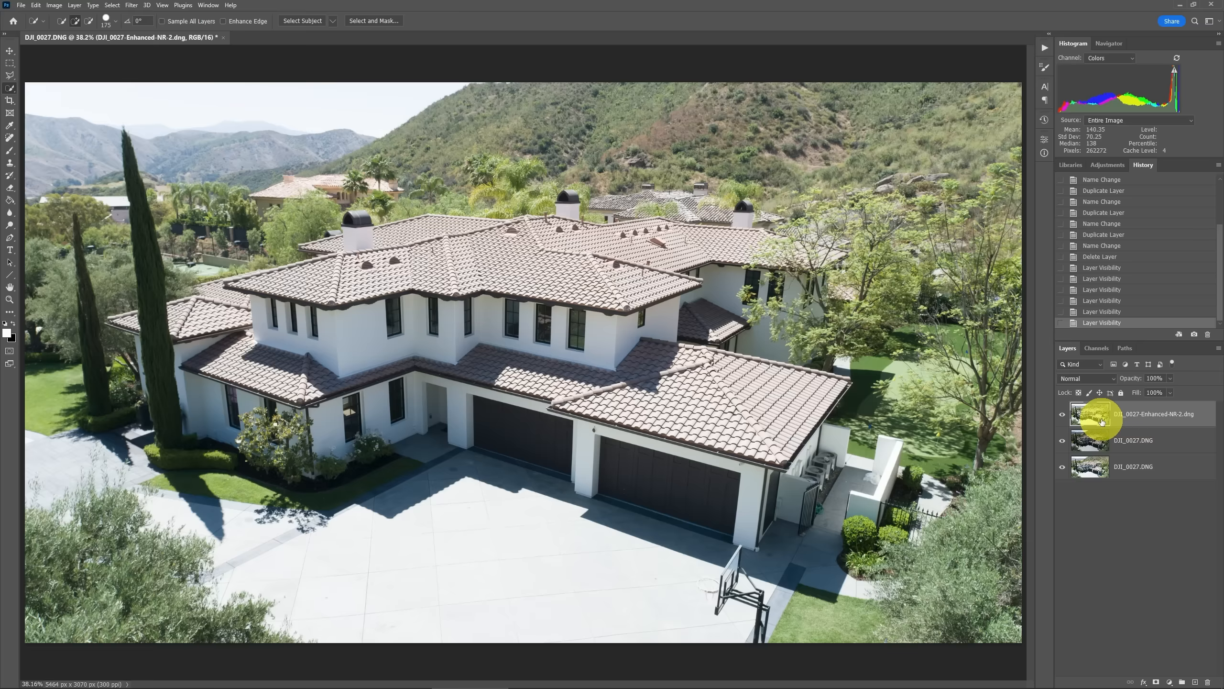
Step: Try the Object Selection Tool on the house and switch back to the Quick Selection Tool
left_click(11, 90)
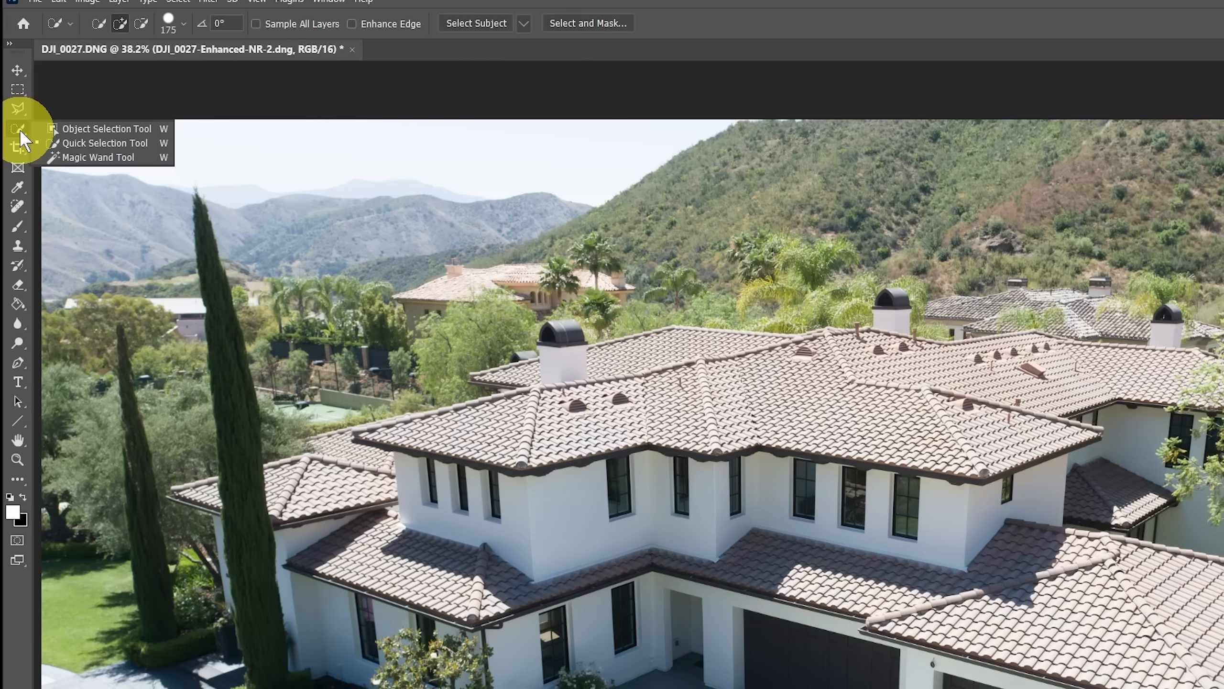
left_click(117, 126)
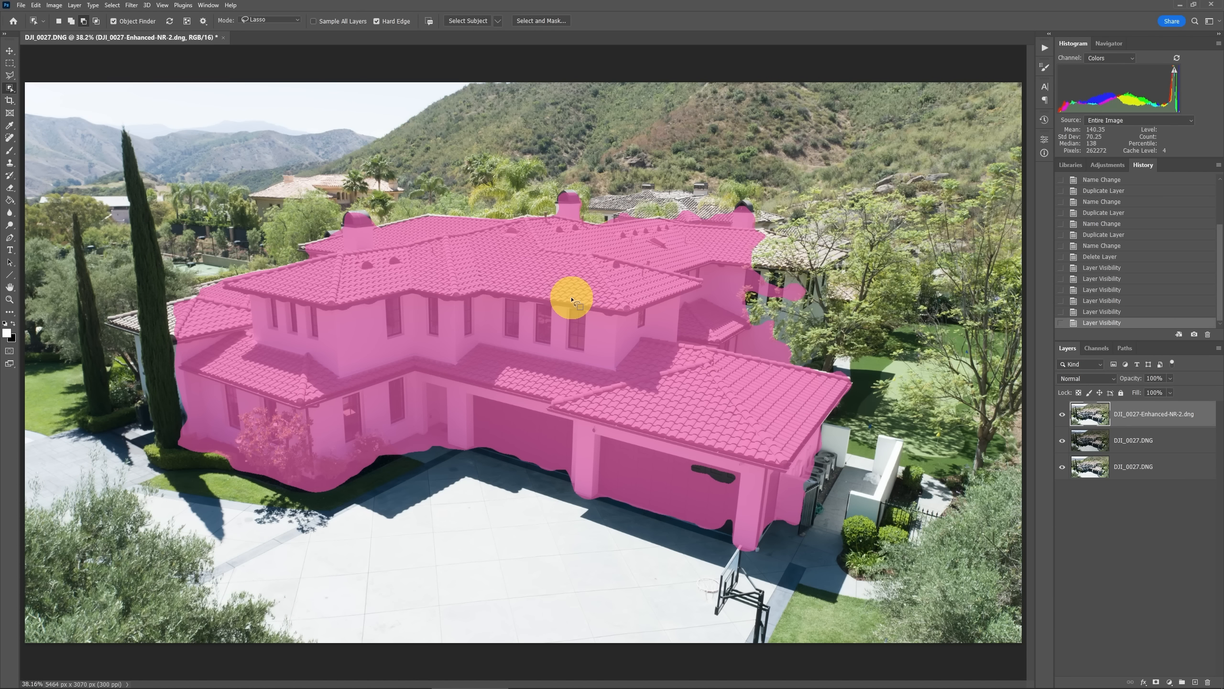
right_click(10, 91)
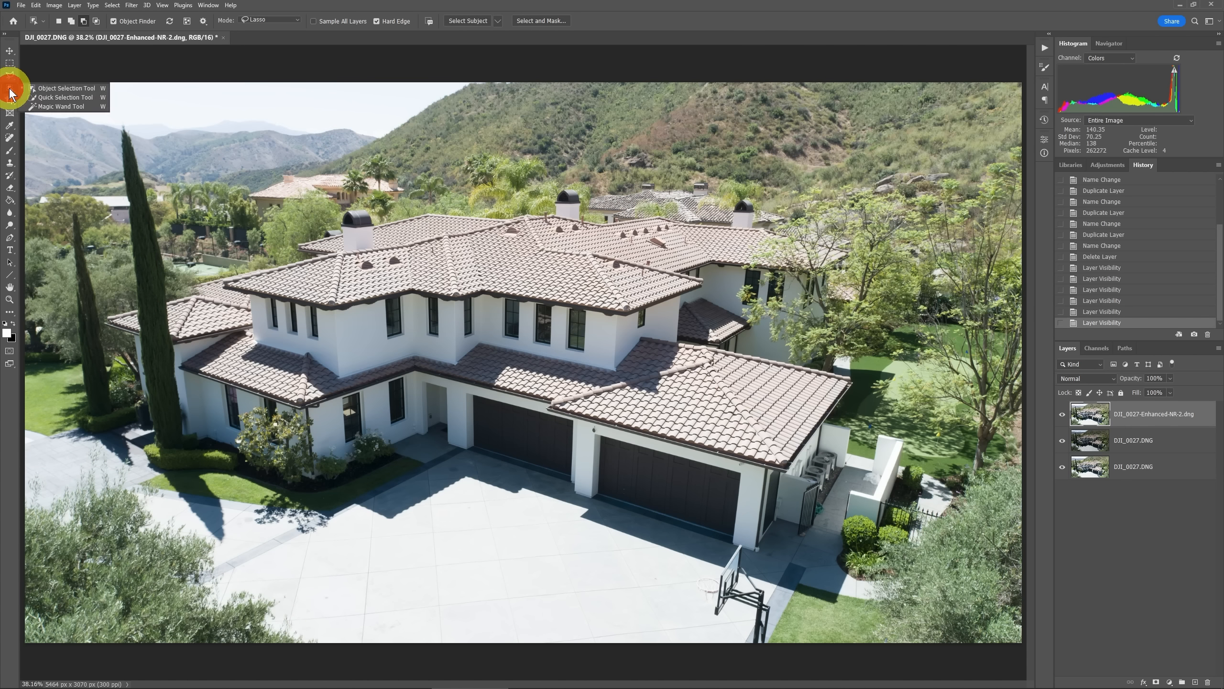
left_click(48, 98)
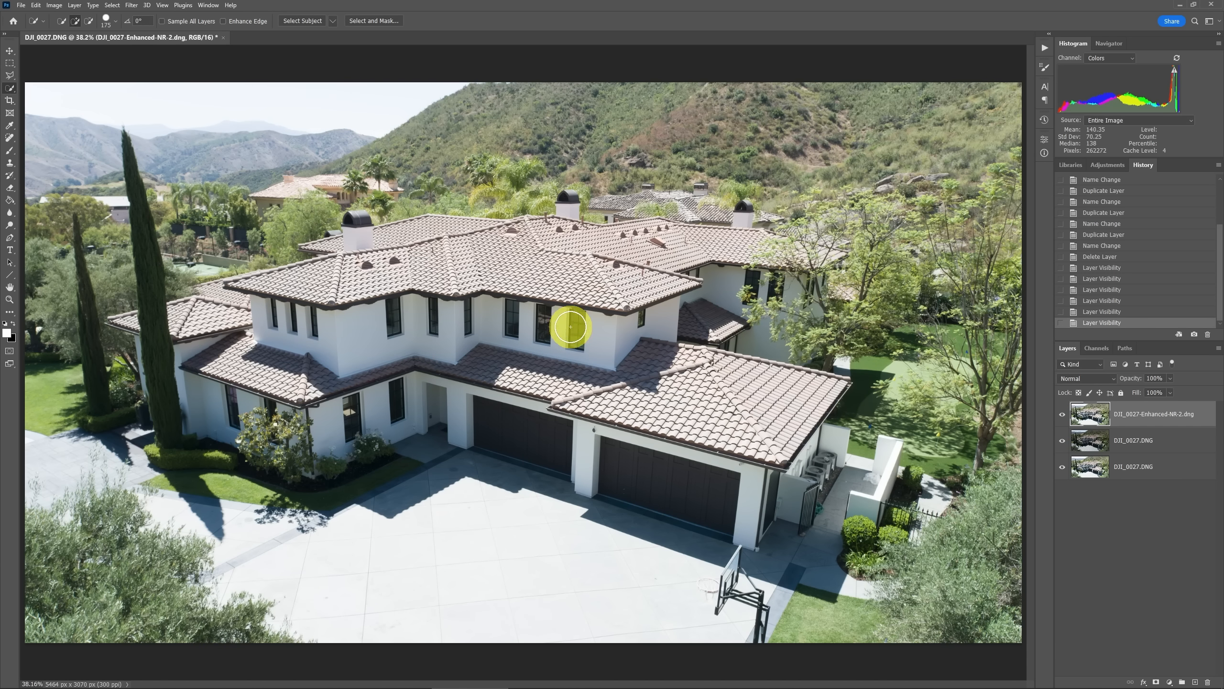
Step: Quick-select the shaded white wall around the upper-storey corner of the house with a brush size of 300
key("ctrl+plus")
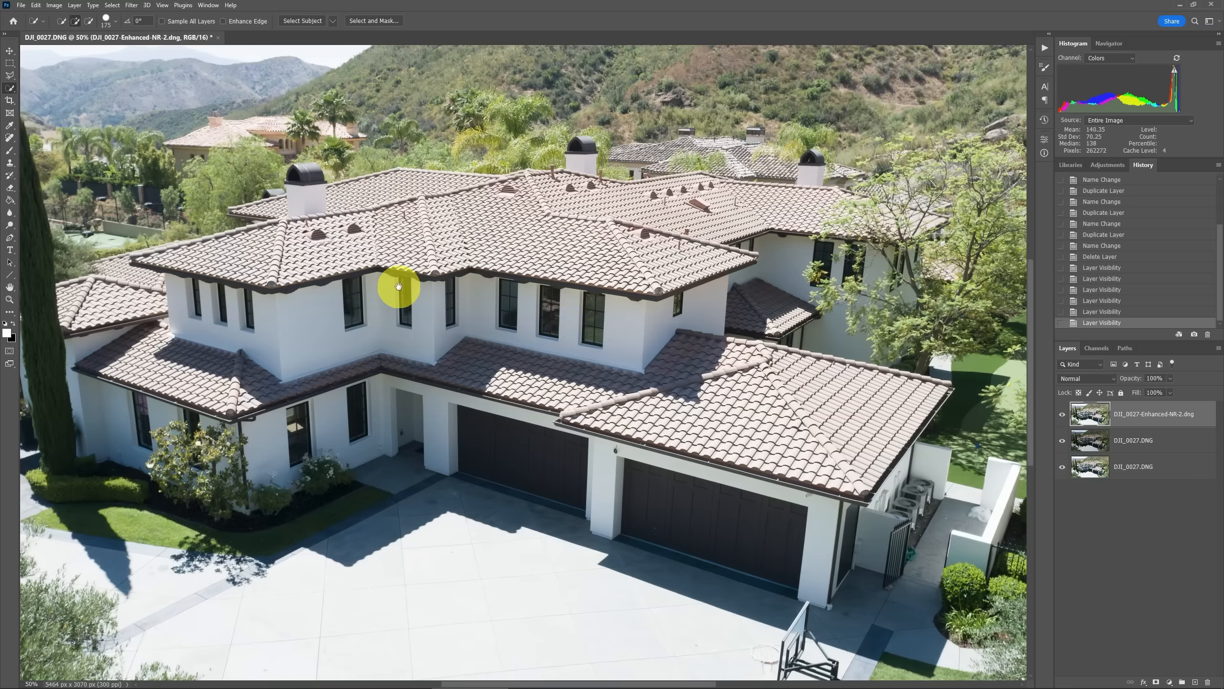
left_click_drag(395, 281, 544, 281)
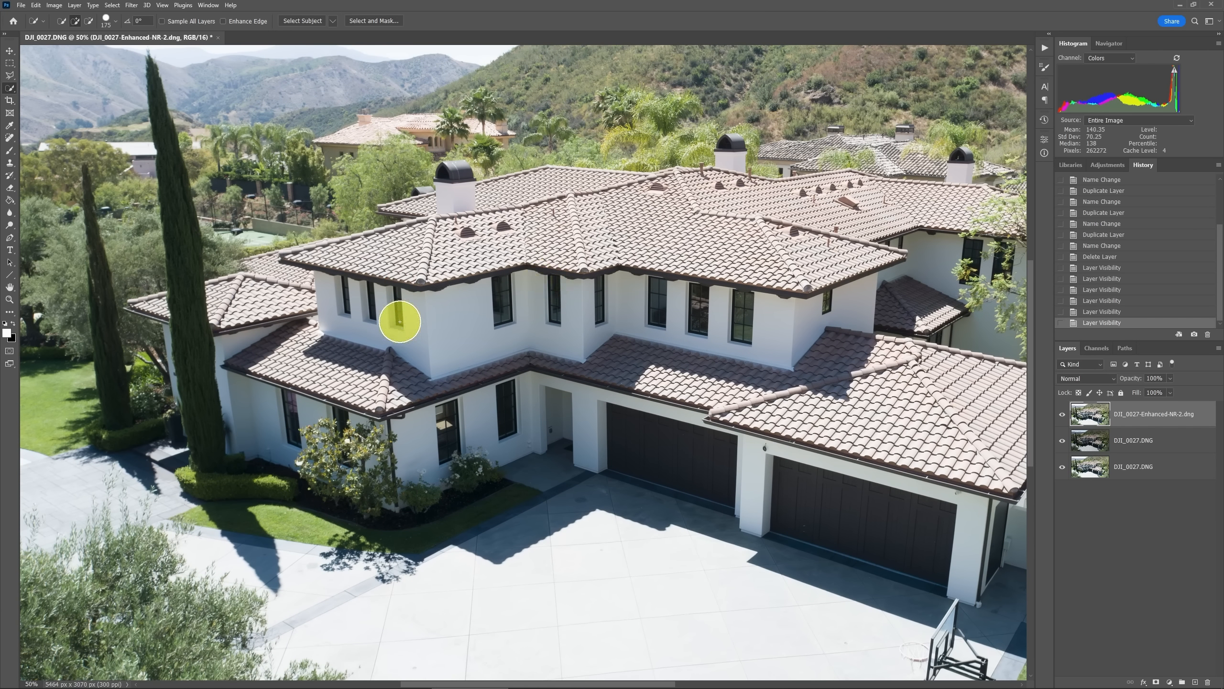
key("bracketright")
key("bracketright")
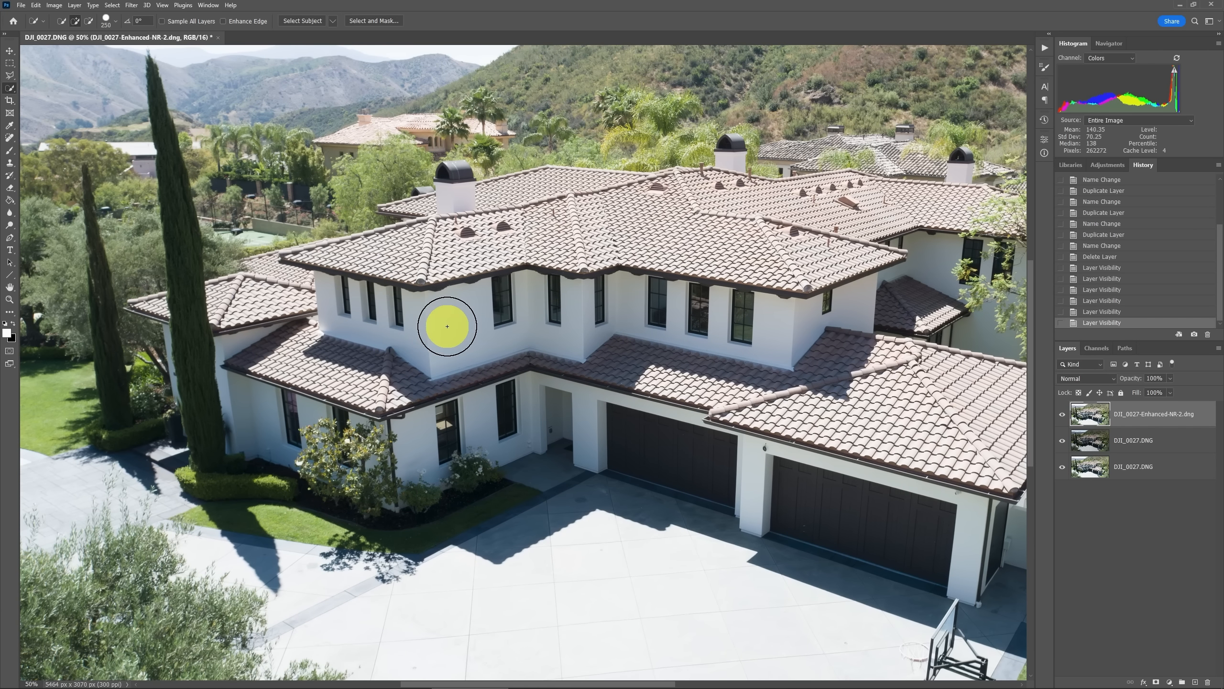
key("bracketright")
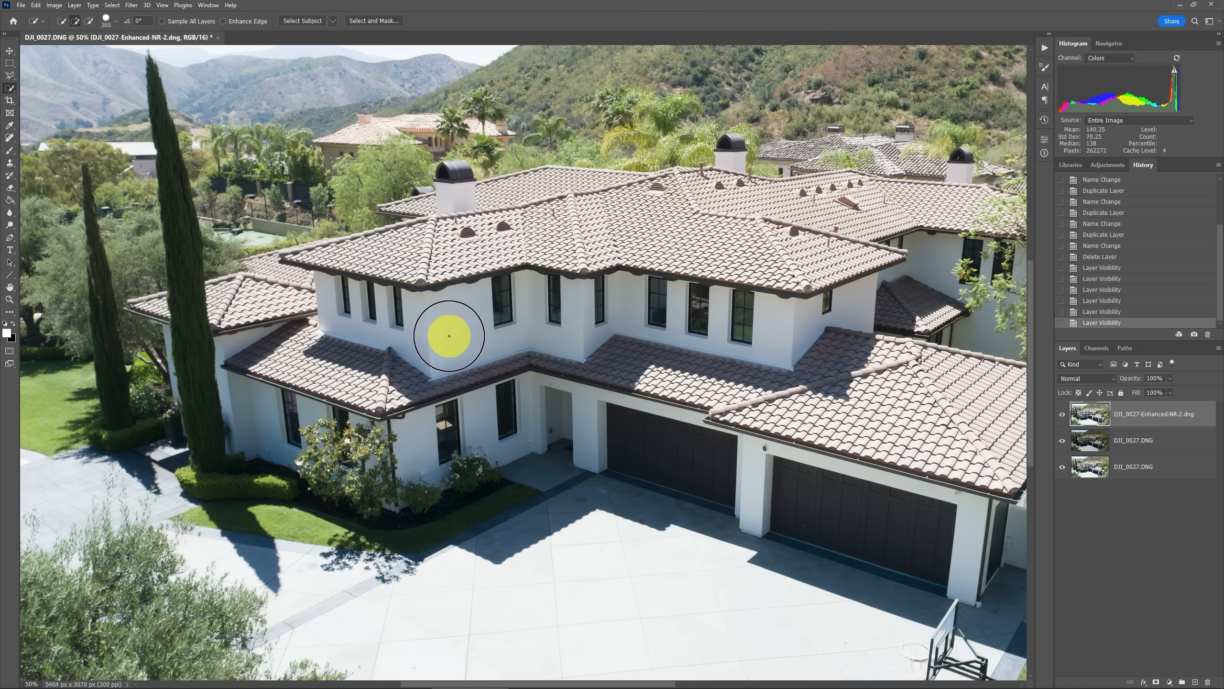
key("bracketright")
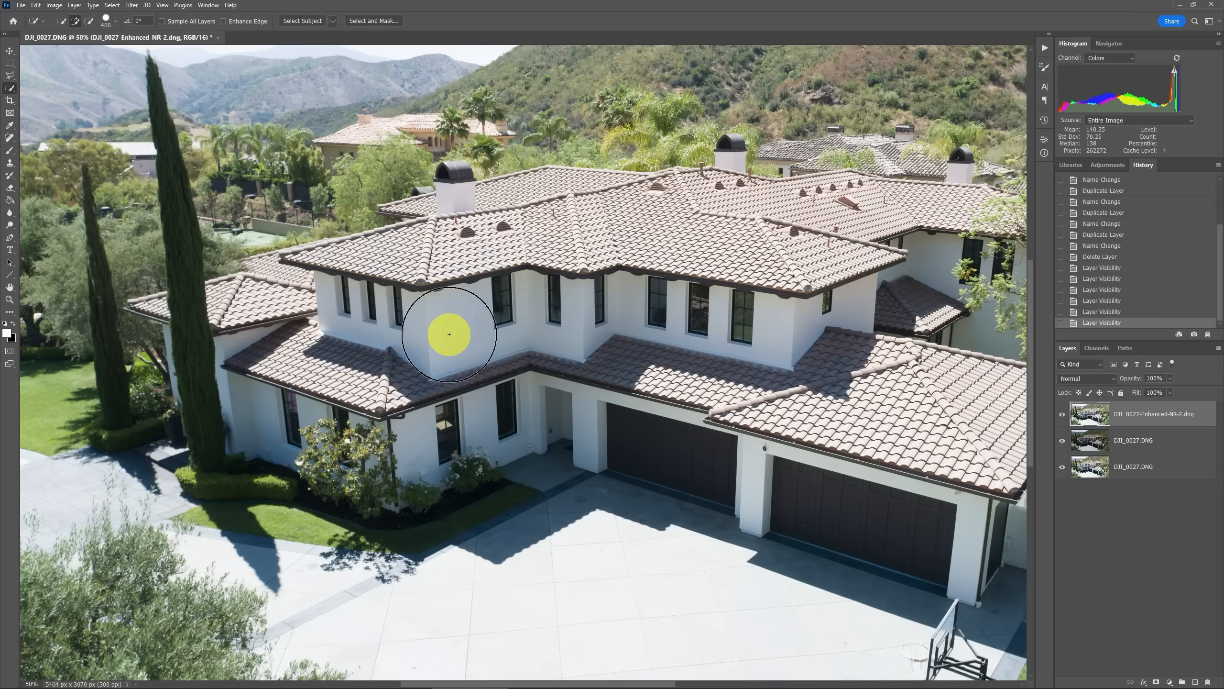
key("bracketleft")
key("bracketleft")
key("bracketleft")
key("bracketleft")
key("bracketleft")
key("bracketleft")
key("bracketleft")
key("bracketright")
key("bracketright")
key("bracketright")
key("bracketright")
key("bracketright")
key("bracketright")
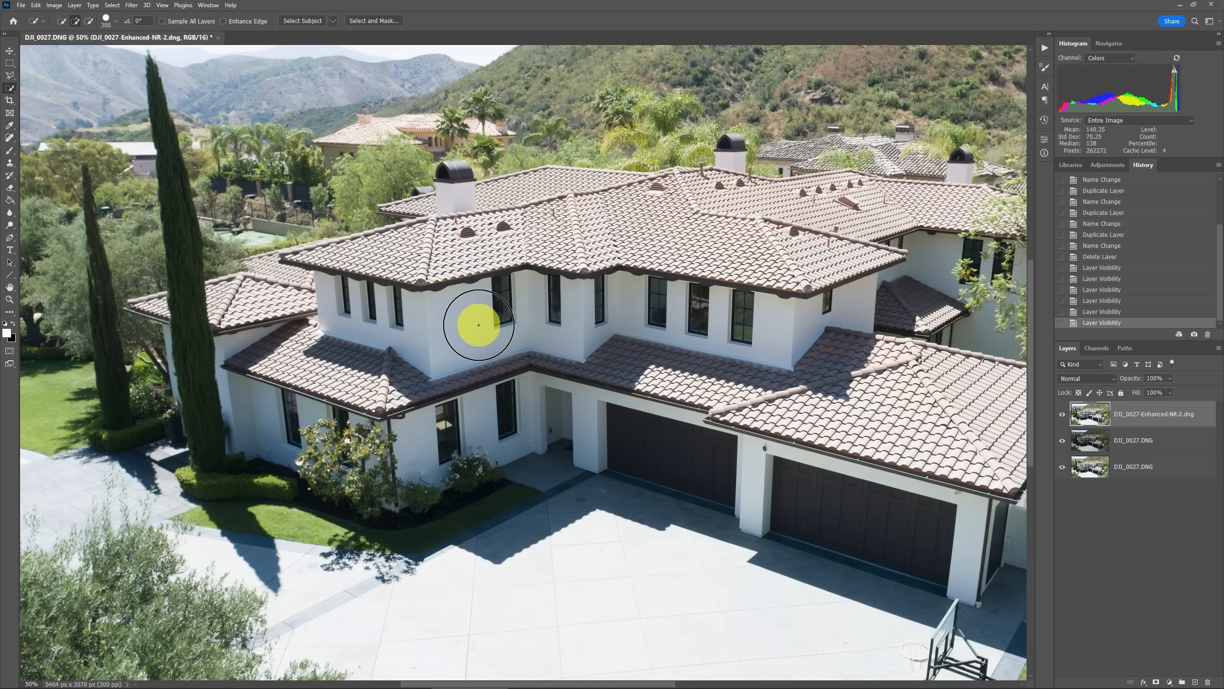
left_click(479, 325)
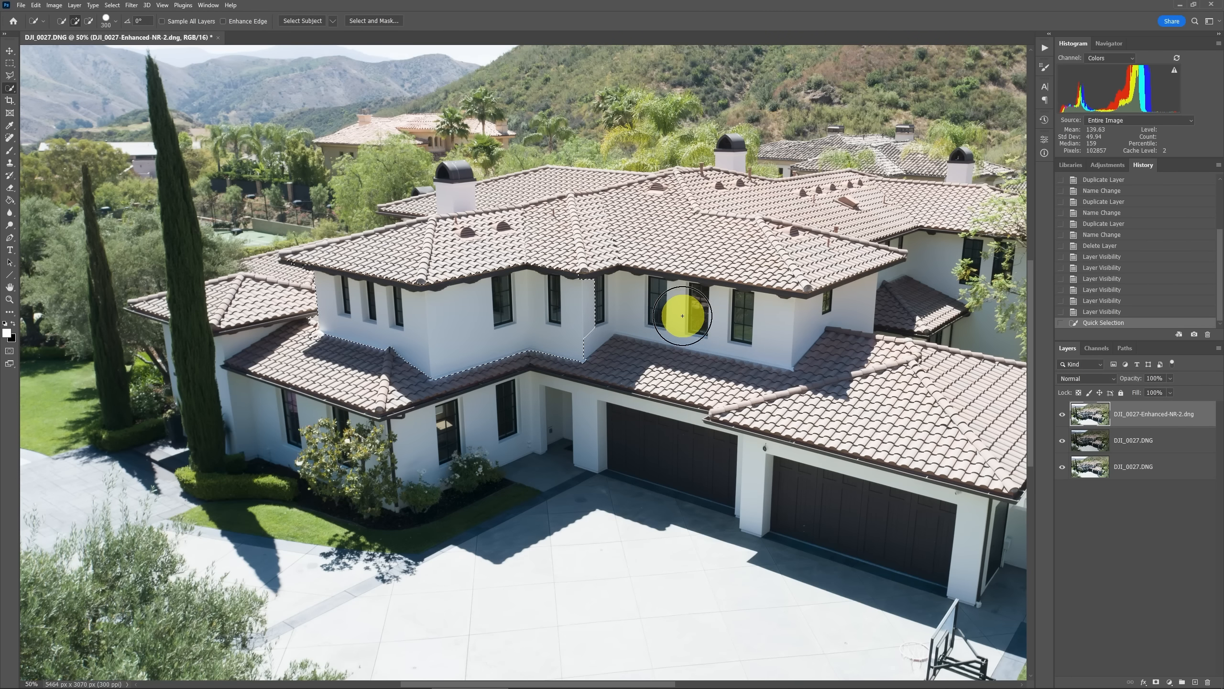
Step: Extend the selection along the remaining upper-storey front walls and windows with brush size 200 and turn it into the enhanced layer's mask
key("bracketleft")
left_click_drag(675, 321, 627, 332)
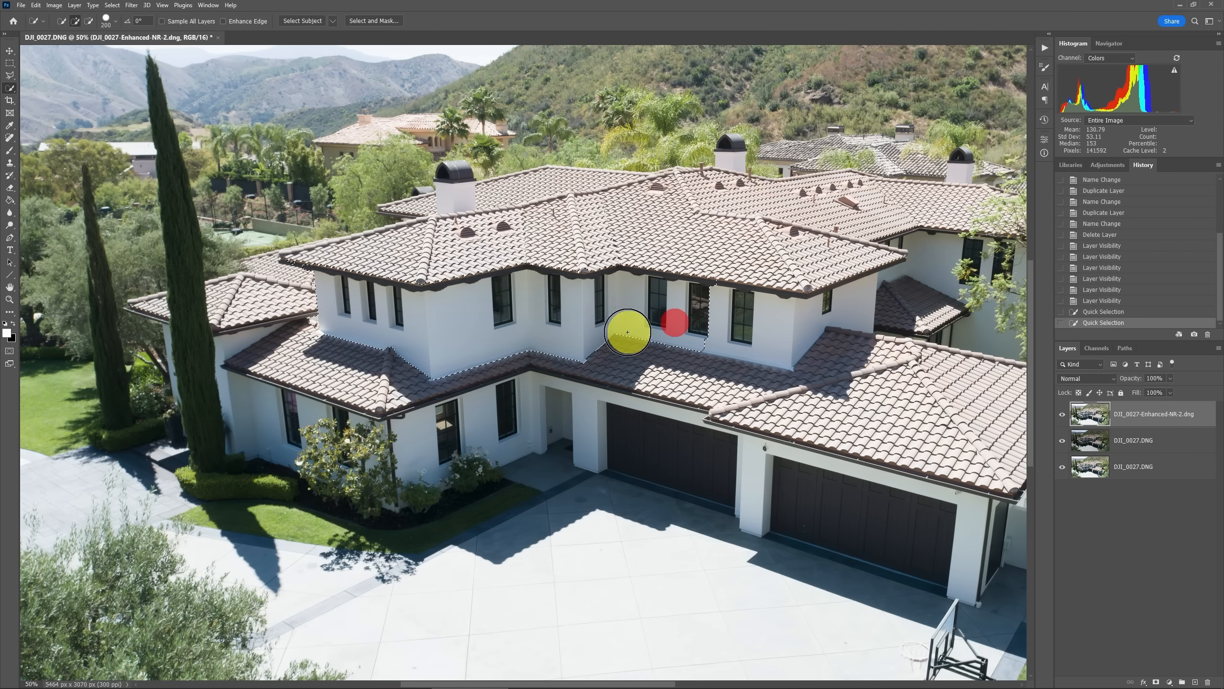
left_click(615, 341)
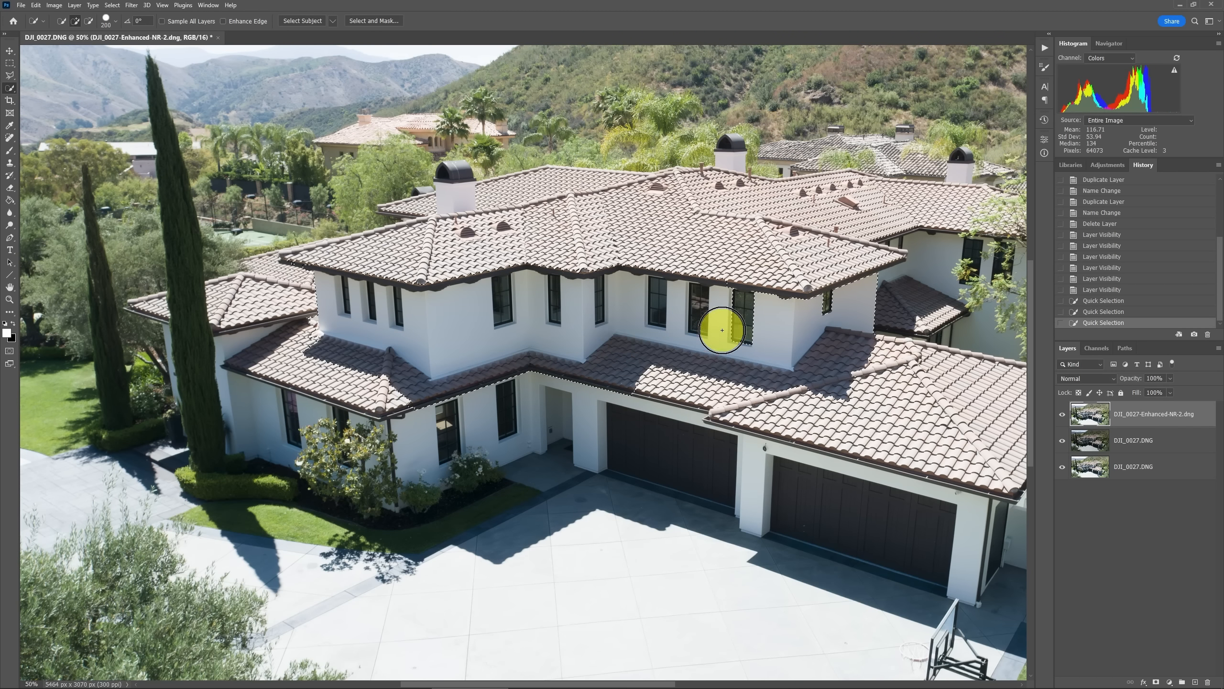
left_click(750, 328)
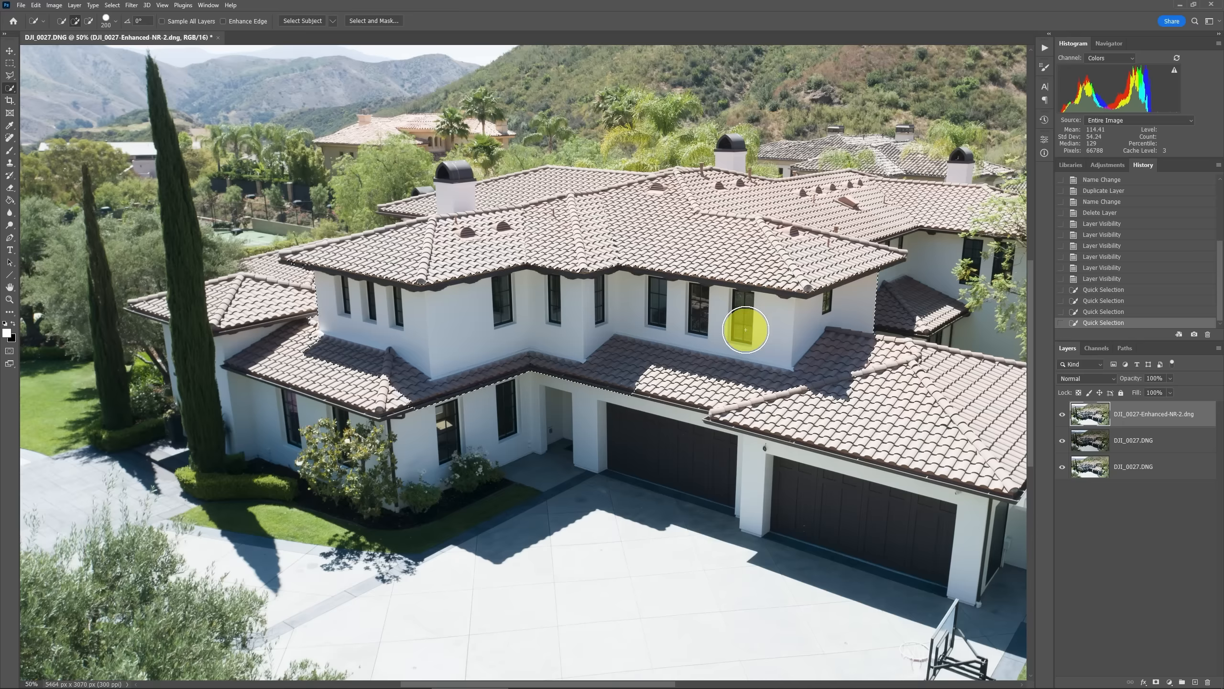
left_click(1157, 682)
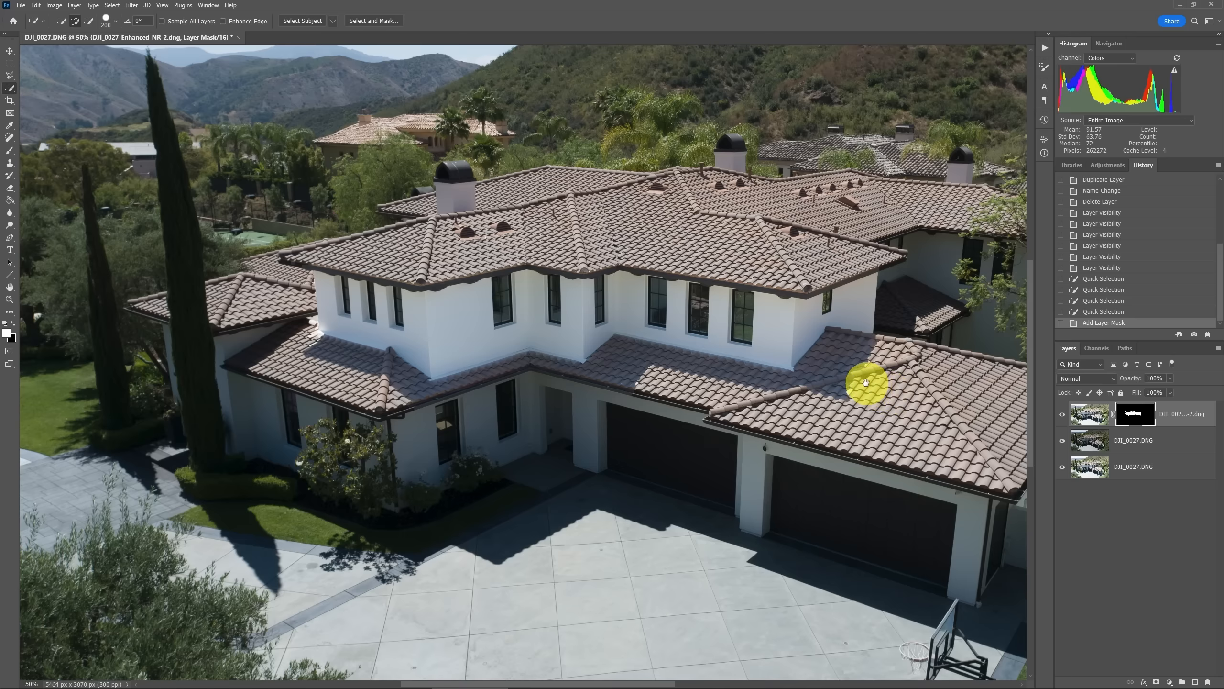
Step: Quick-select the shaded ground-floor facade, entrance, first garage door and adjoining driveway shadow with a brush size of 400
left_click_drag(868, 383, 755, 199)
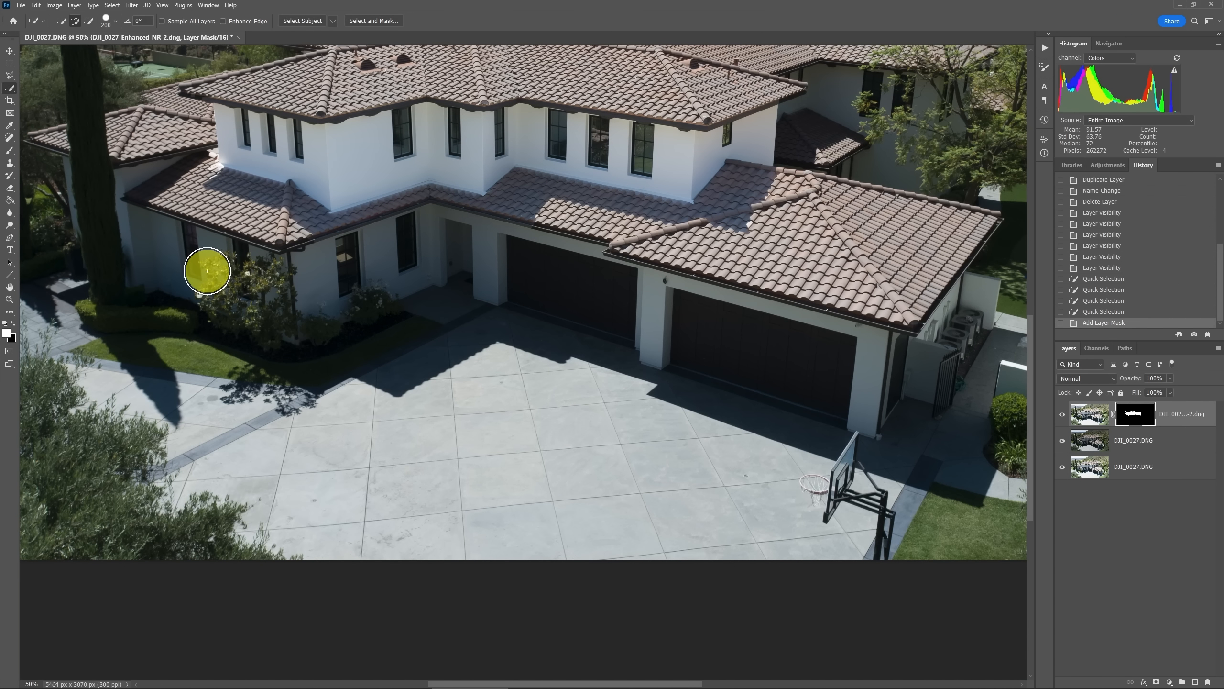
key("bracketright")
key("bracketright")
key("bracketright")
key("bracketright")
key("bracketright")
key("bracketright")
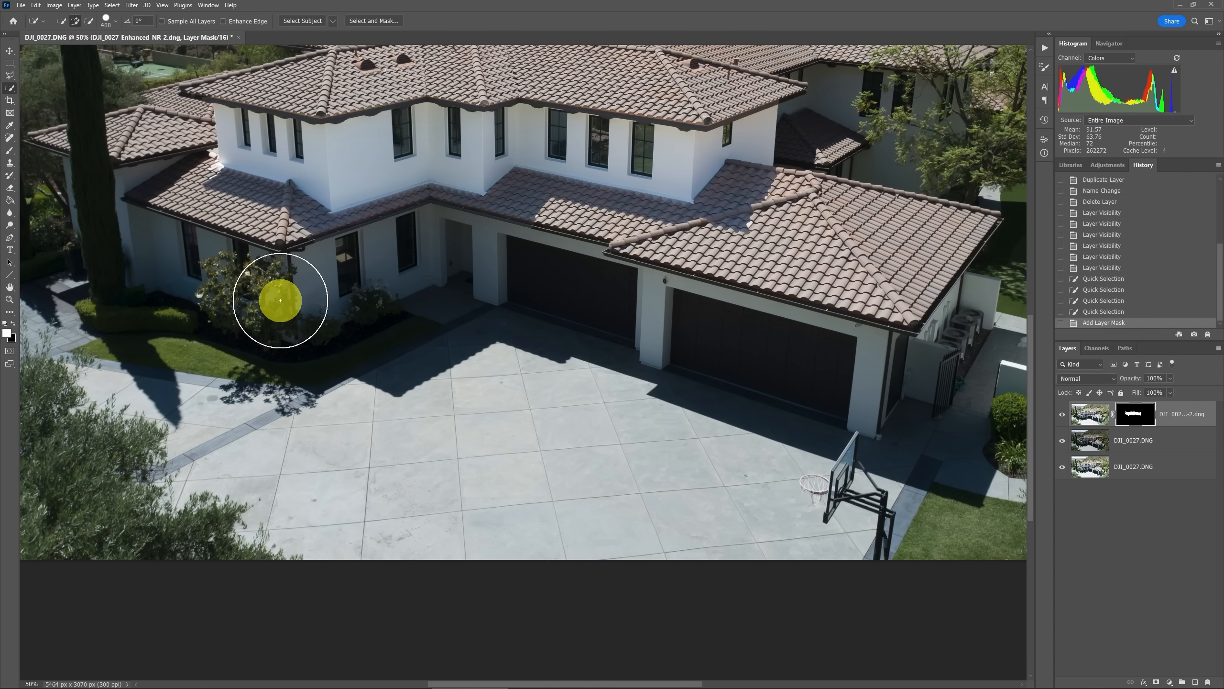
left_click(308, 299)
left_click(427, 289)
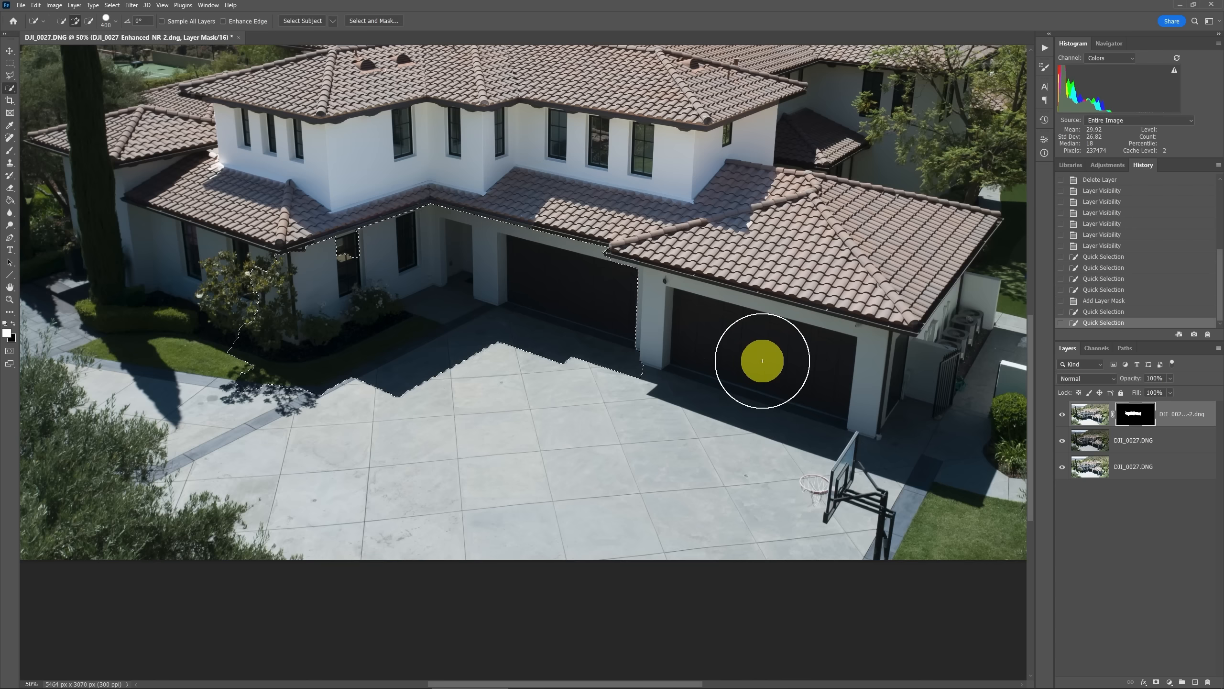
Step: Extend the selection over the second garage door and the shaded area beside the garage with a brush size of 500
key("bracketright")
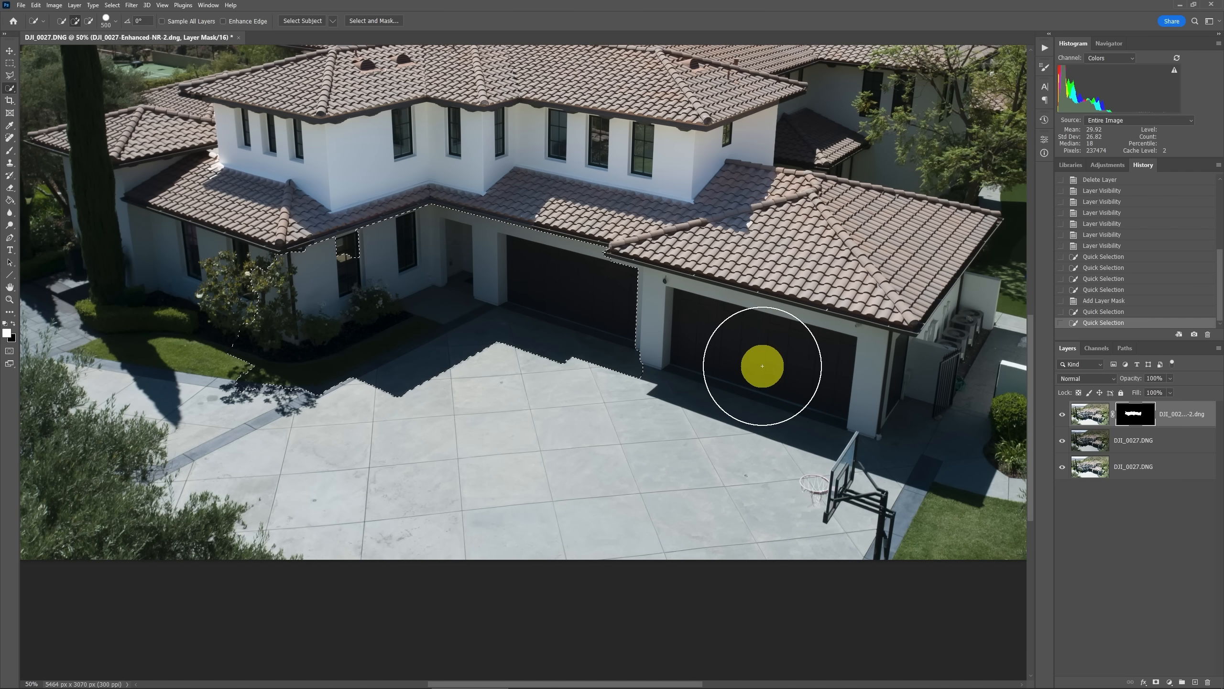
left_click_drag(762, 363, 759, 365)
left_click(883, 395)
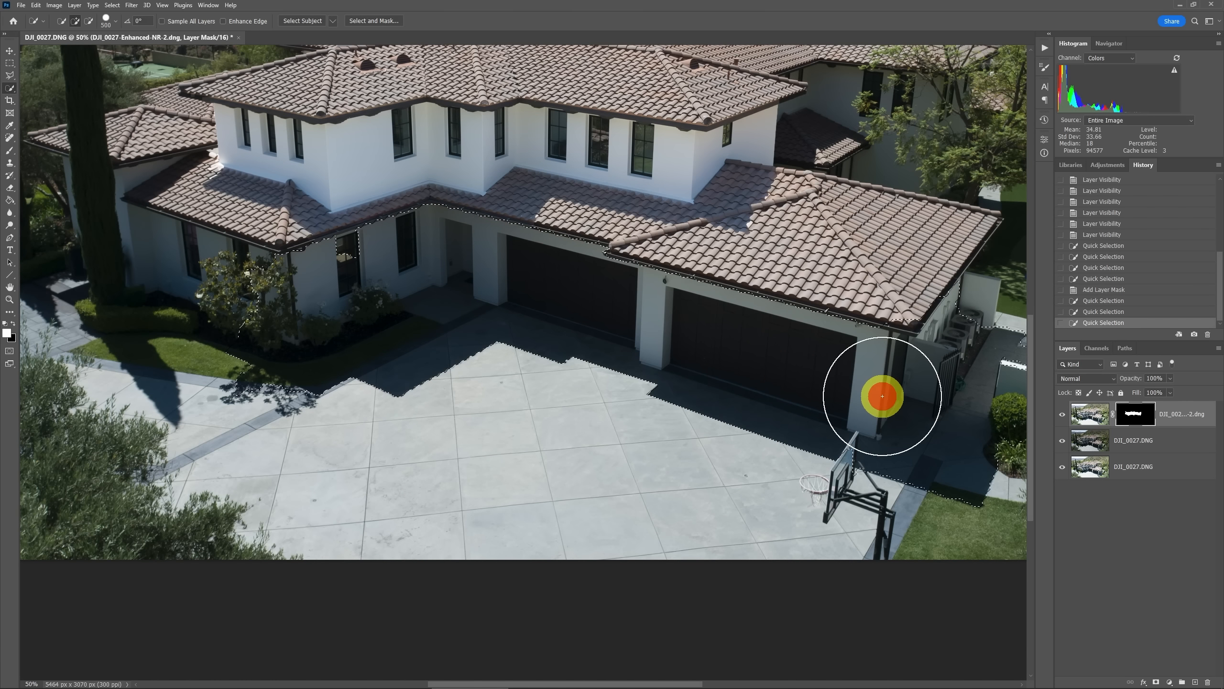
Step: Add the shaded ground-floor wall and shrubs between the cypress and the entrance to the selection using a smaller brush
key("bracketleft")
key("bracketleft")
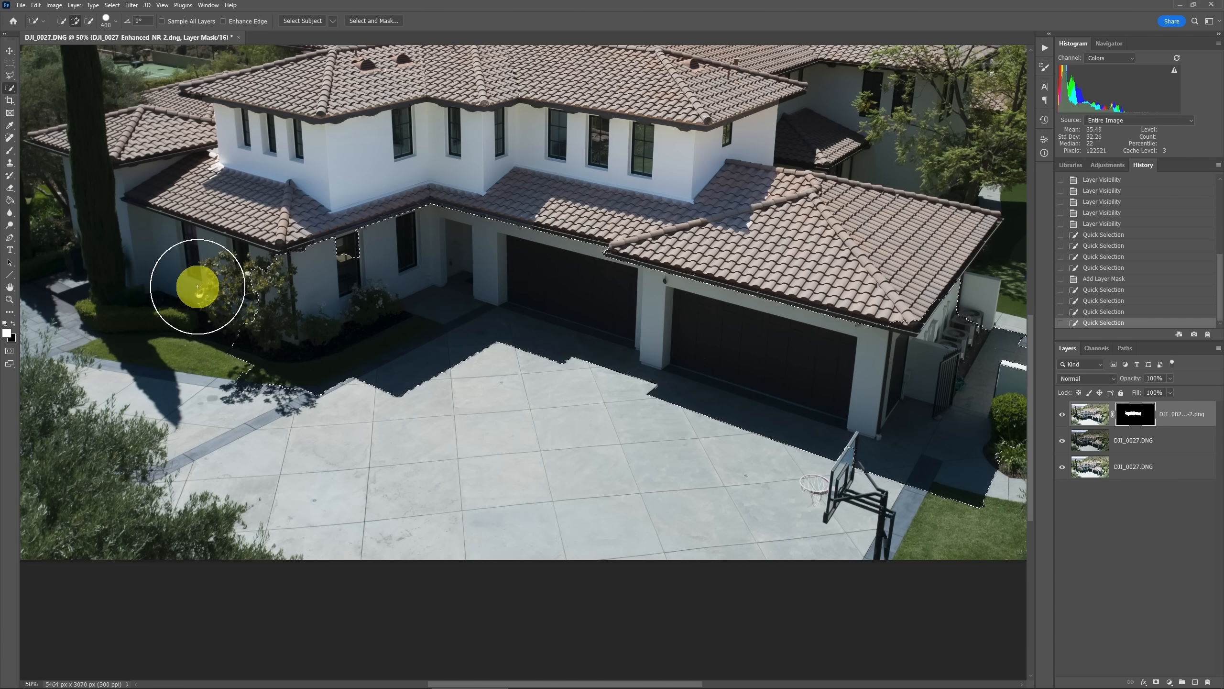
left_click(196, 284)
left_click(362, 280)
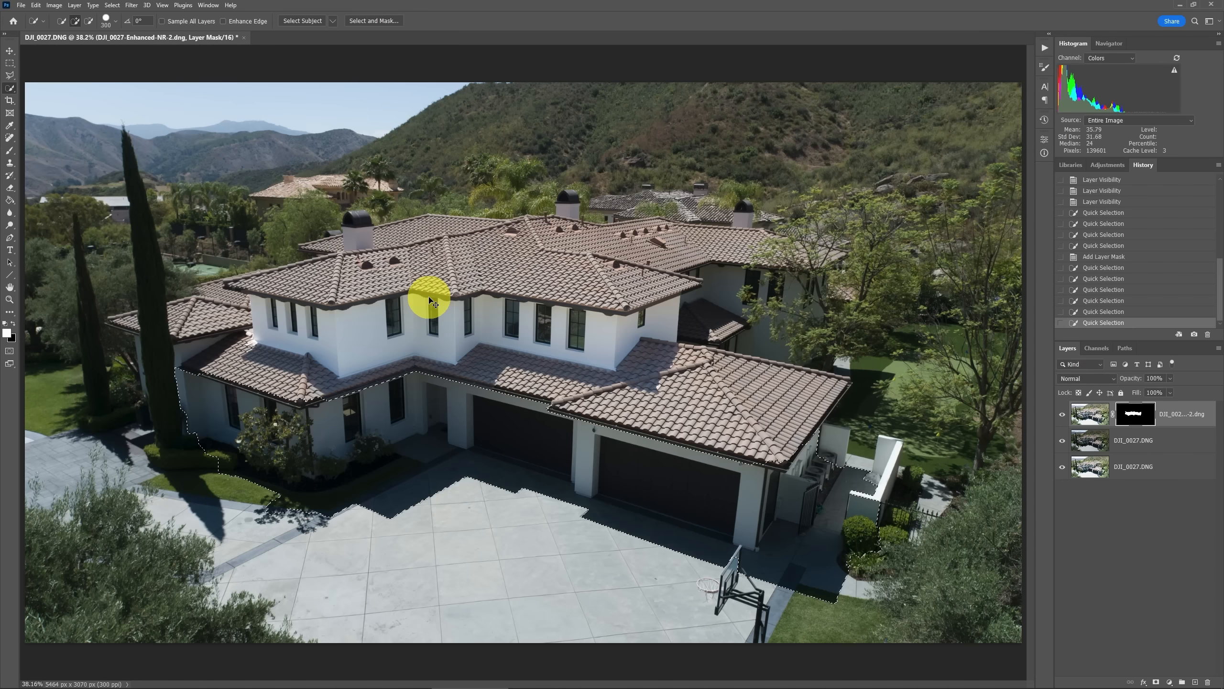
key("ctrl+0")
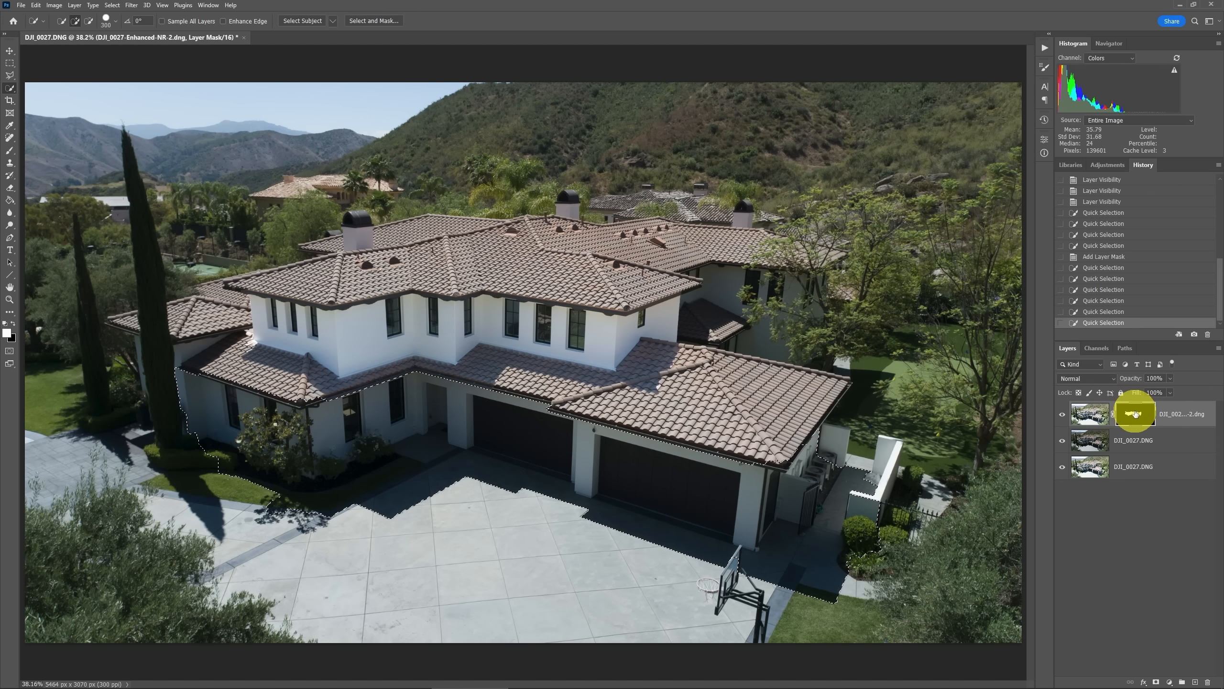
Step: Fill the selected ground-floor areas with white on the enhanced layer's mask and deselect
key("alt+BackSpace")
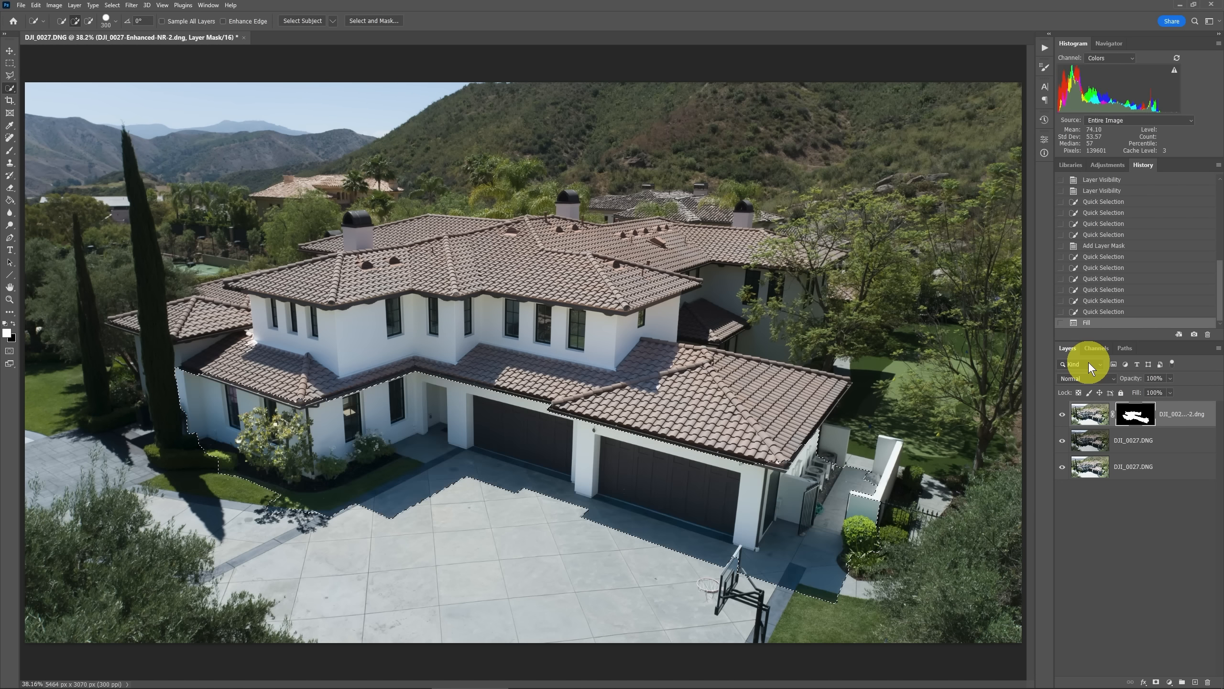
key("ctrl+d")
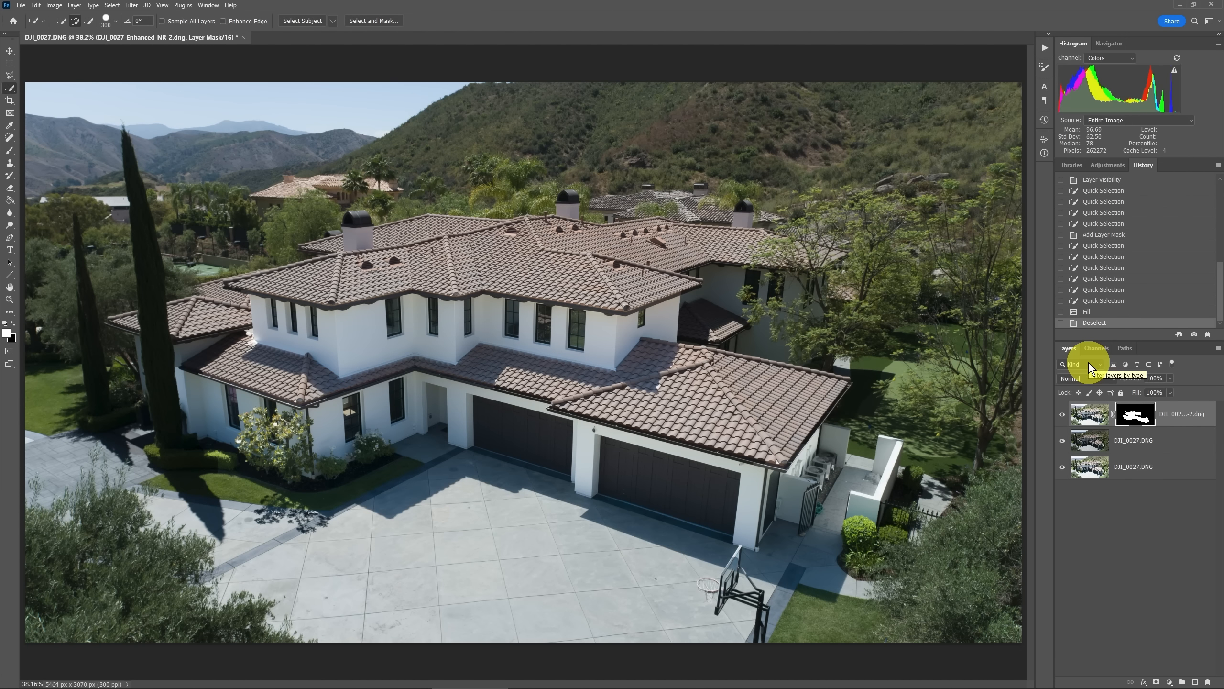
Step: Paint white on the mask with a soft 30% flow brush over the large cypress's base, the hedge and the adjacent shaded wall
key("b")
key("bracketleft")
key("bracketleft")
key("bracketleft")
key("bracketleft")
key("bracketleft")
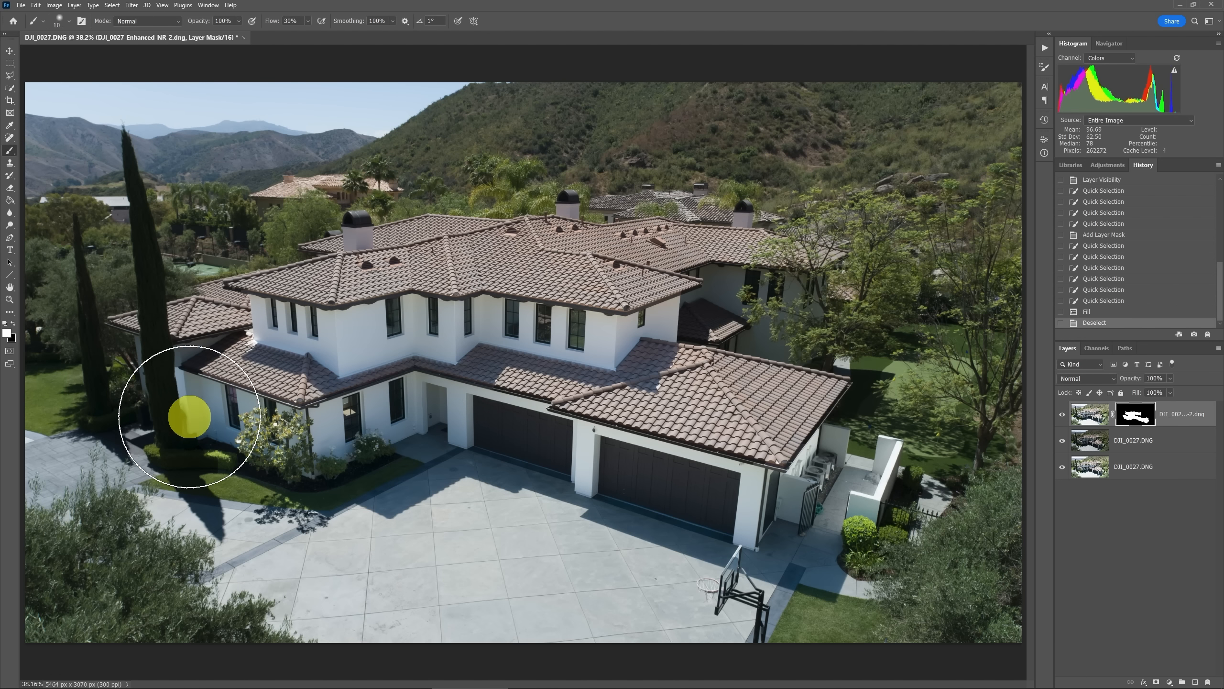
mouse_move(180, 426)
left_mouse_down()
mouse_move(170, 384)
mouse_move(203, 361)
mouse_move(151, 405)
mouse_move(85, 387)
mouse_move(169, 444)
mouse_move(181, 470)
mouse_move(207, 475)
left_mouse_up()
left_click(219, 479)
Step: Reveal the brightened side yard, rear wing and neighbouring trees by painting the mask with a brush size of 800
left_click(838, 445)
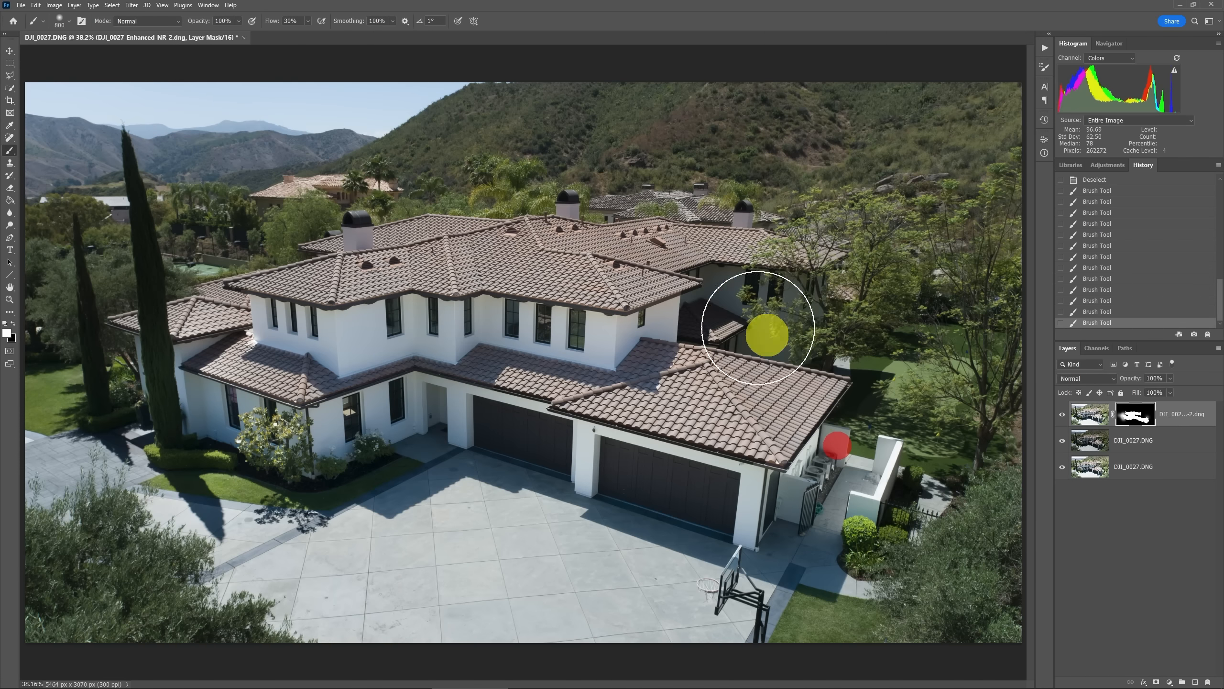
left_click(731, 300)
left_click(772, 311)
left_click(793, 313)
left_click(820, 312)
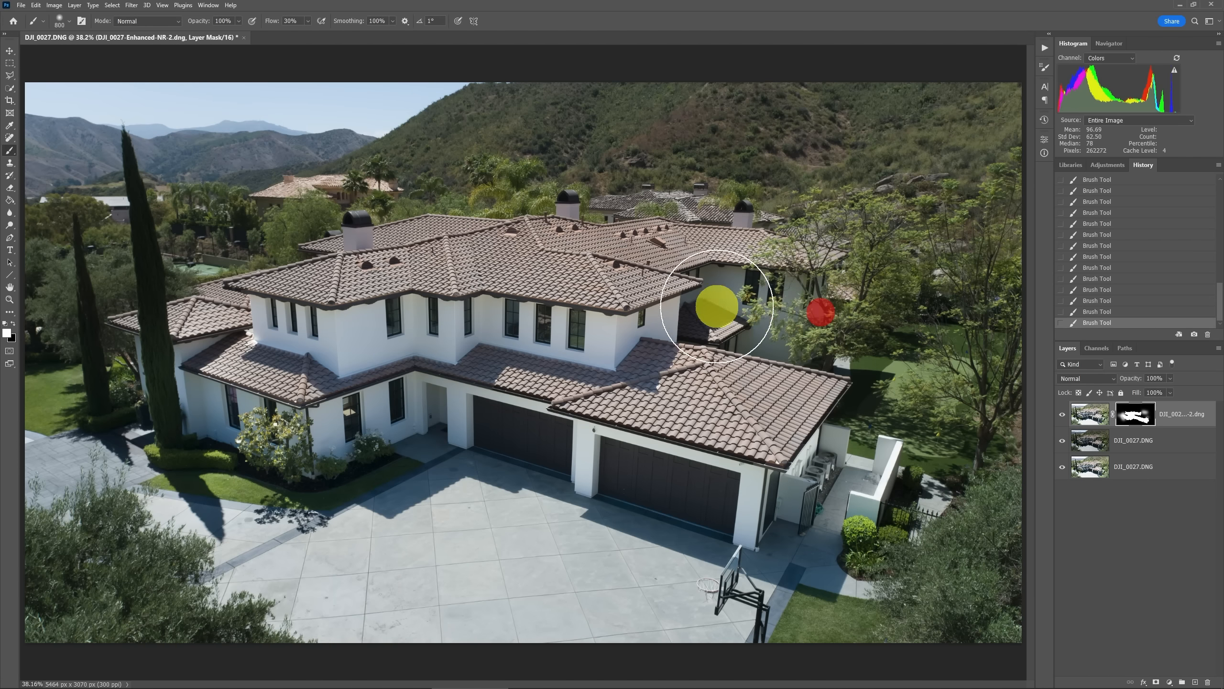
left_click(718, 307)
left_click(810, 319)
left_click(848, 319)
Step: Paint the mask over the ground beside the garage, the shrubs by the fence, the shaded lawn and the rear wing
left_click(805, 508)
left_click(778, 528)
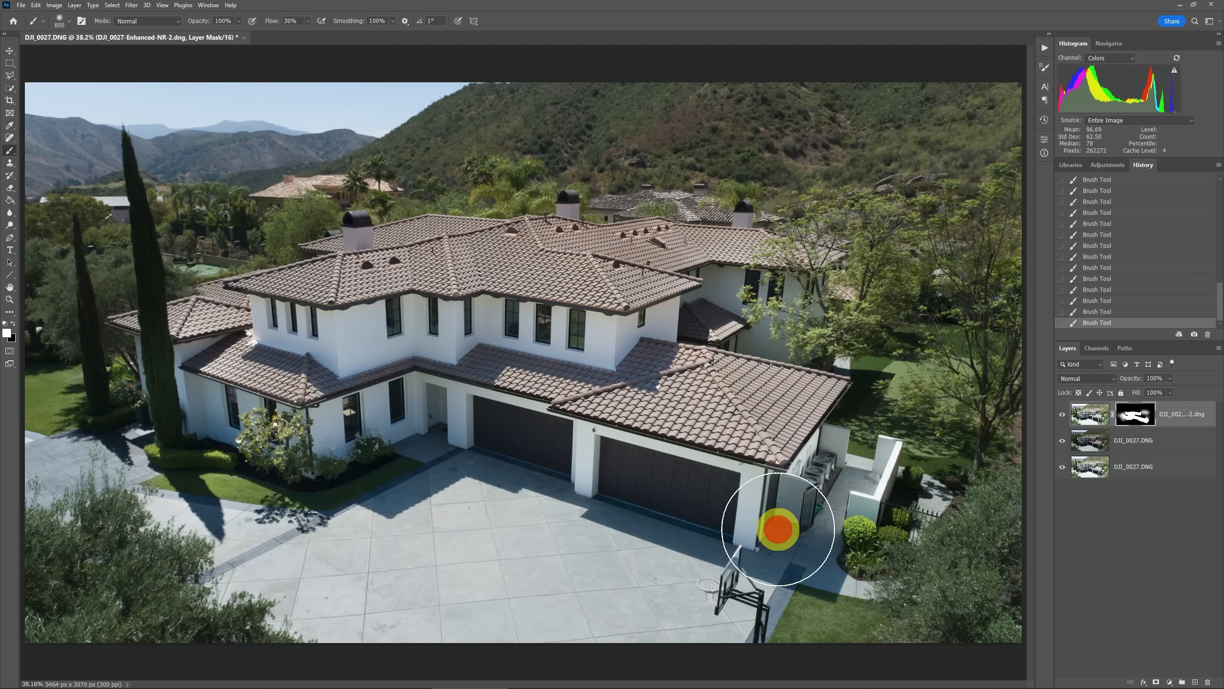
left_click(758, 527)
left_click(887, 520)
left_click(934, 429)
left_click(817, 321)
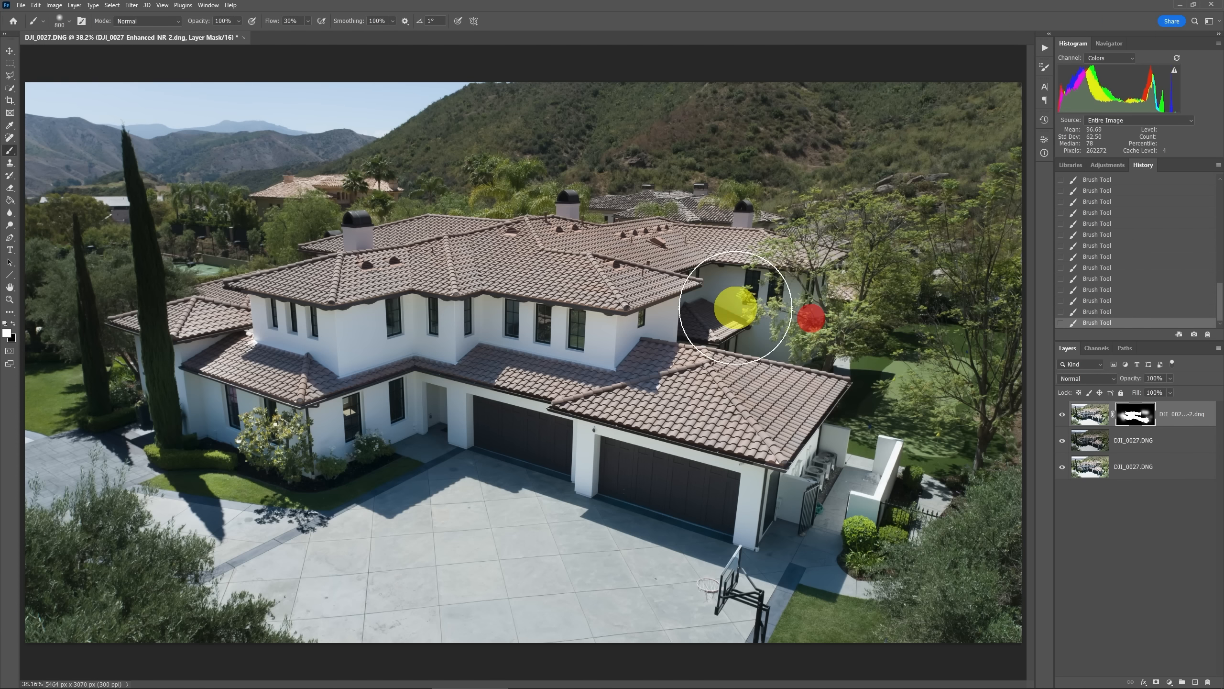
left_click(735, 307)
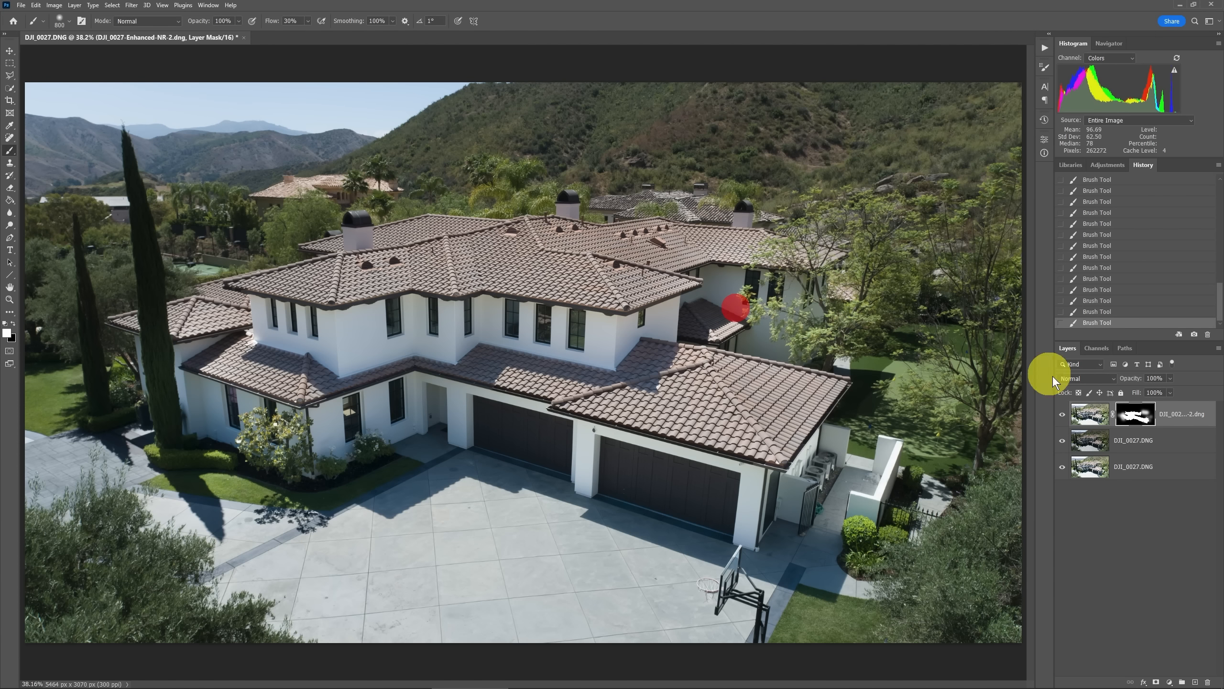
Step: Toggle the enhanced layer's visibility to compare the image with and without the brightened shaded areas
left_click(1063, 417)
left_click(1063, 417)
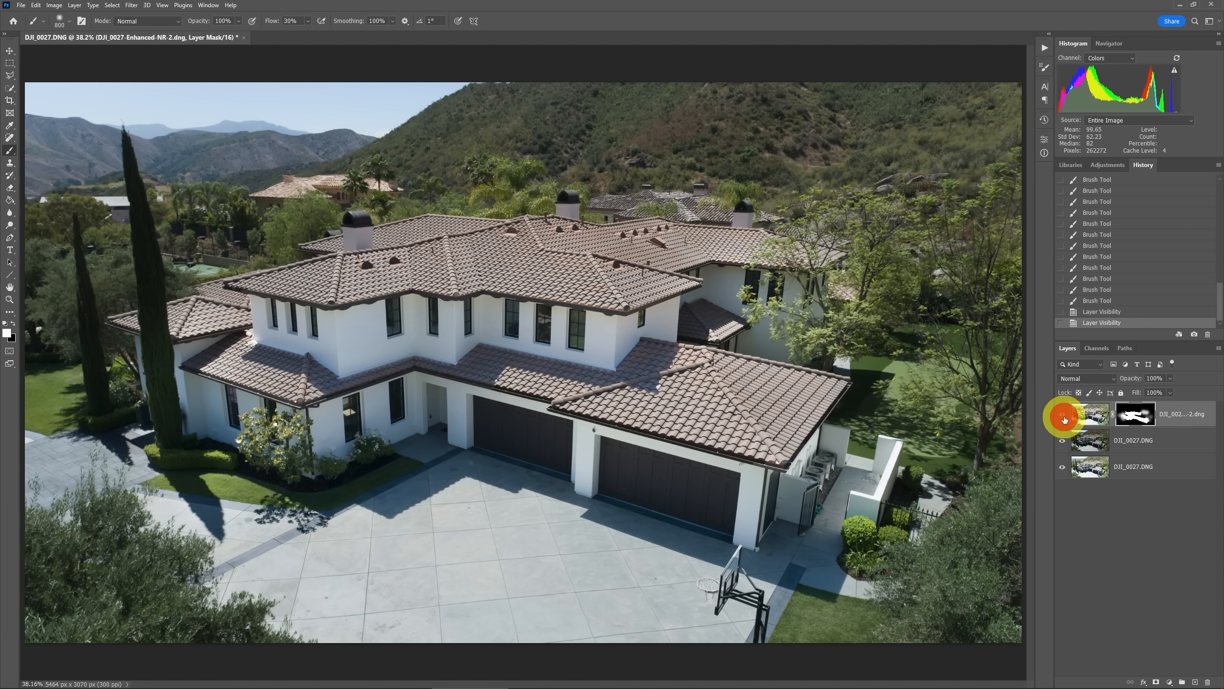
left_click(1063, 417)
left_click(1064, 417)
left_click(1064, 418)
left_click(1064, 418)
Step: Reduce the brush size and paint the mask along the rear wing's wall under the eaves and across the adjoining tree
key("bracketleft")
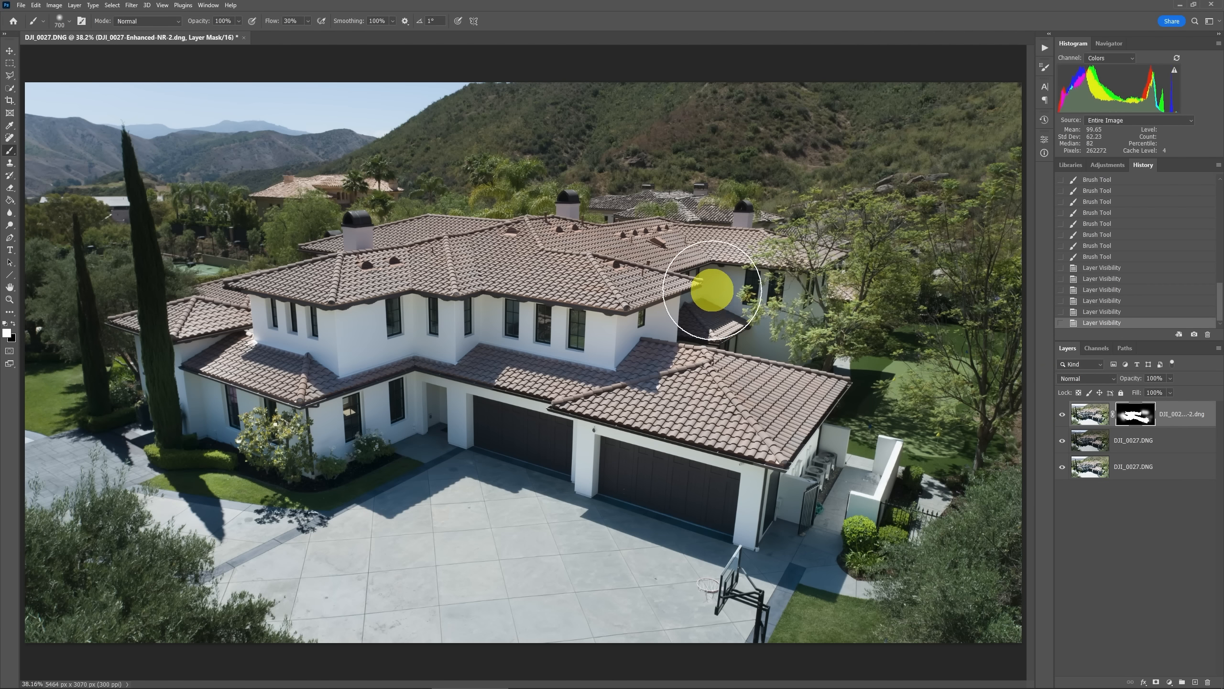
key("bracketleft")
key("bracketleft")
key("bracketleft")
key("bracketleft")
key("bracketleft")
left_click_drag(721, 284, 768, 288)
left_click_drag(759, 287, 726, 285)
left_click_drag(734, 285, 784, 313)
left_click_drag(782, 312, 869, 320)
Step: Enlarge the brush to 700 and dab white on the mask over the tree beside the rear wing
key("bracketright")
key("bracketright")
key("bracketright")
key("bracketright")
key("bracketright")
left_click(820, 322)
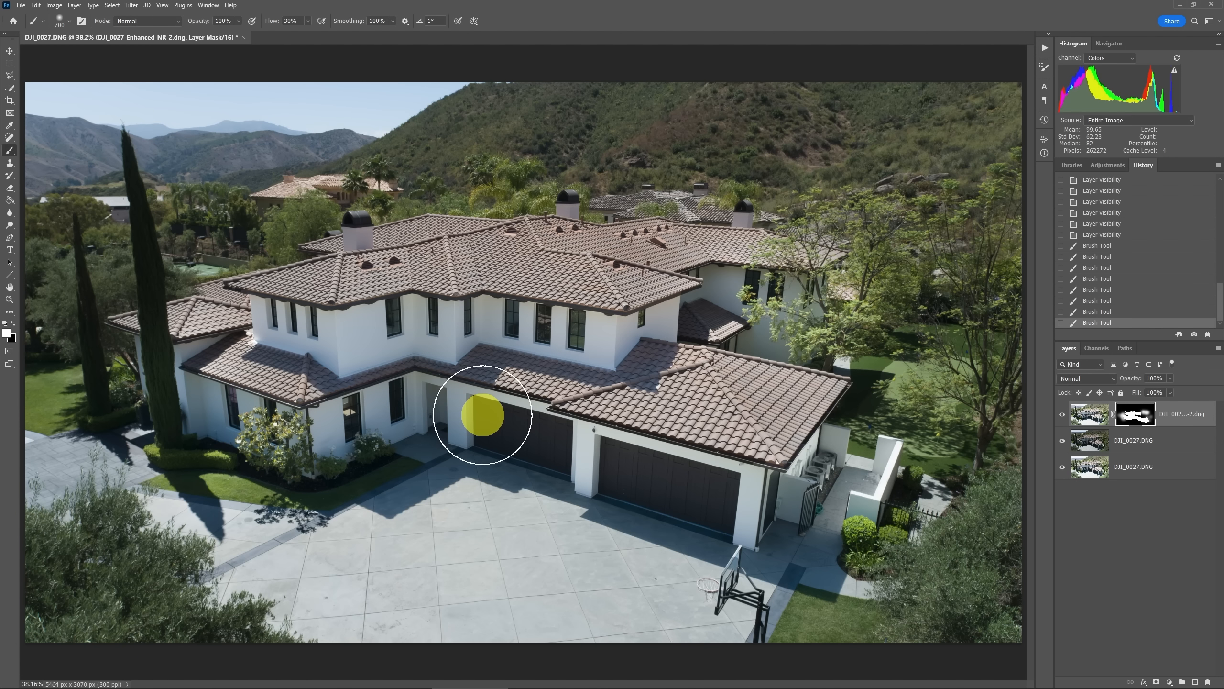
Step: Compare the noise on the facade and roof tiles at 200% between the bottom layer alone and the full layer stack
key("ctrl+1")
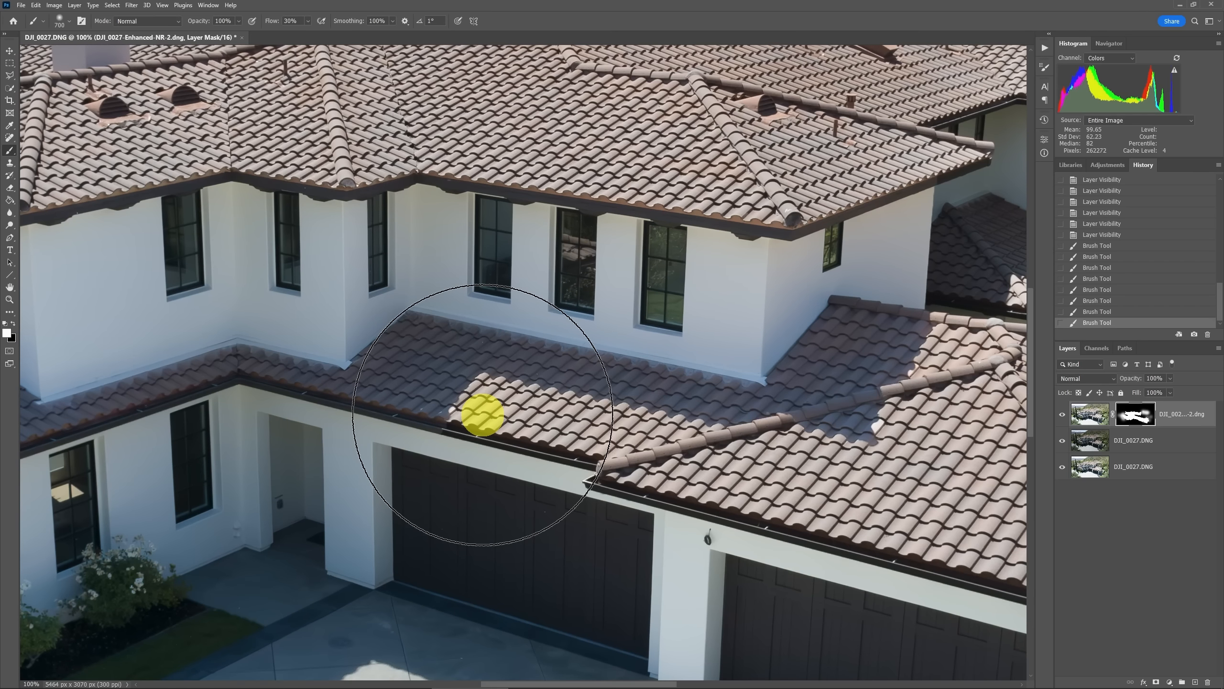
left_click_drag(509, 316, 733, 268)
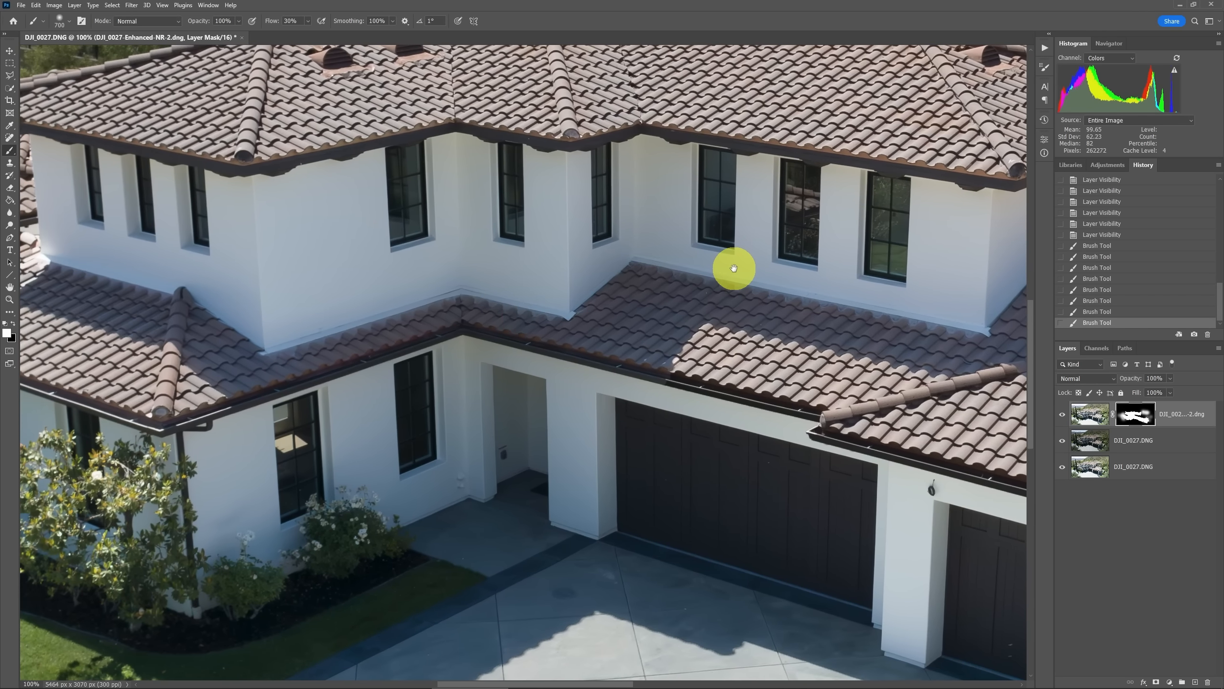
key("ctrl+plus")
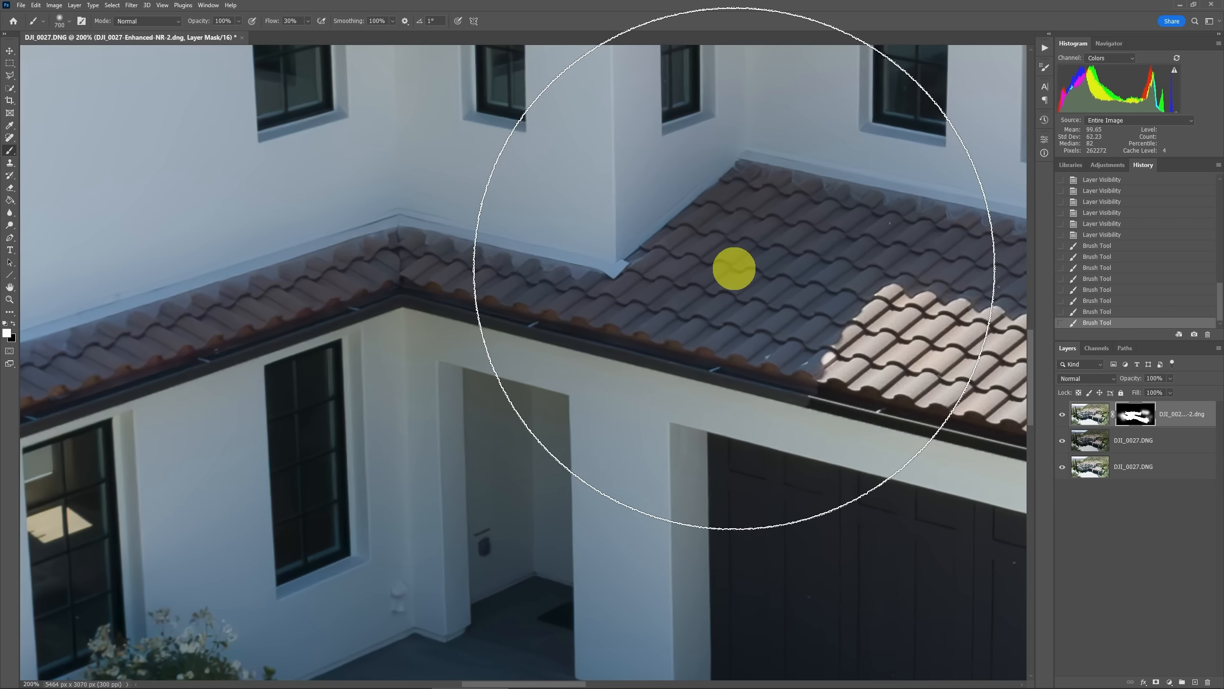
key("space")
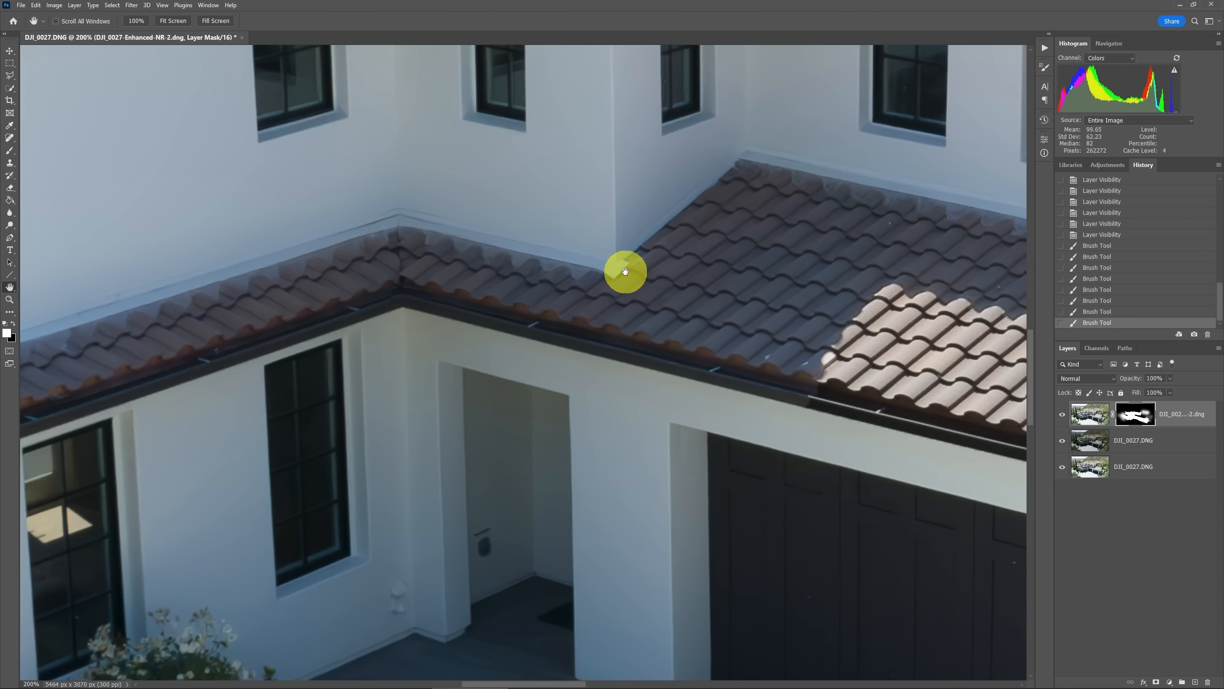
left_click_drag(613, 231, 547, 362)
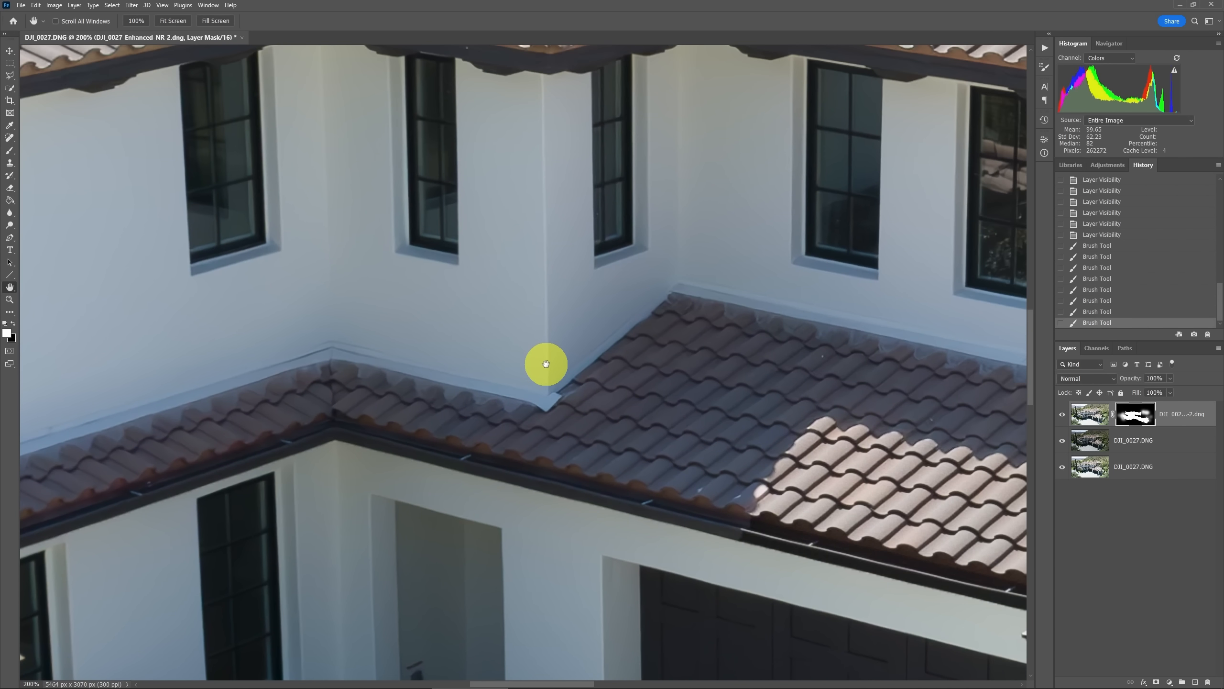
left_click(1062, 467, "alt")
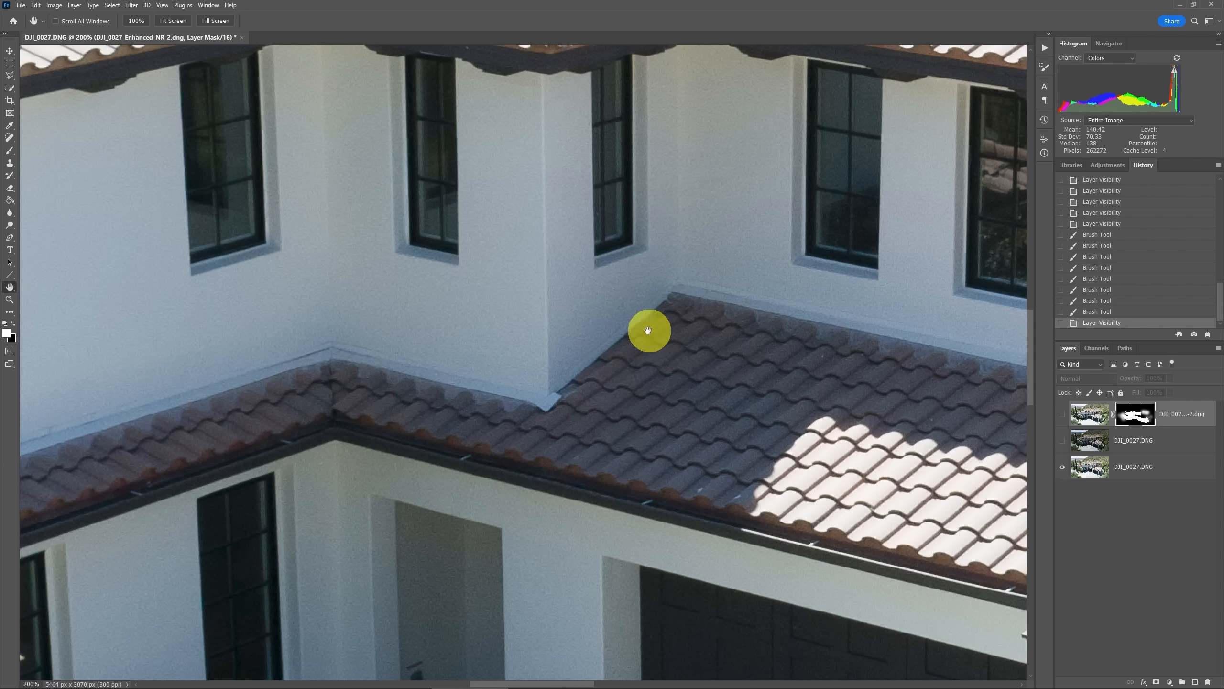
left_click(565, 333)
left_click_drag(565, 333, 681, 156)
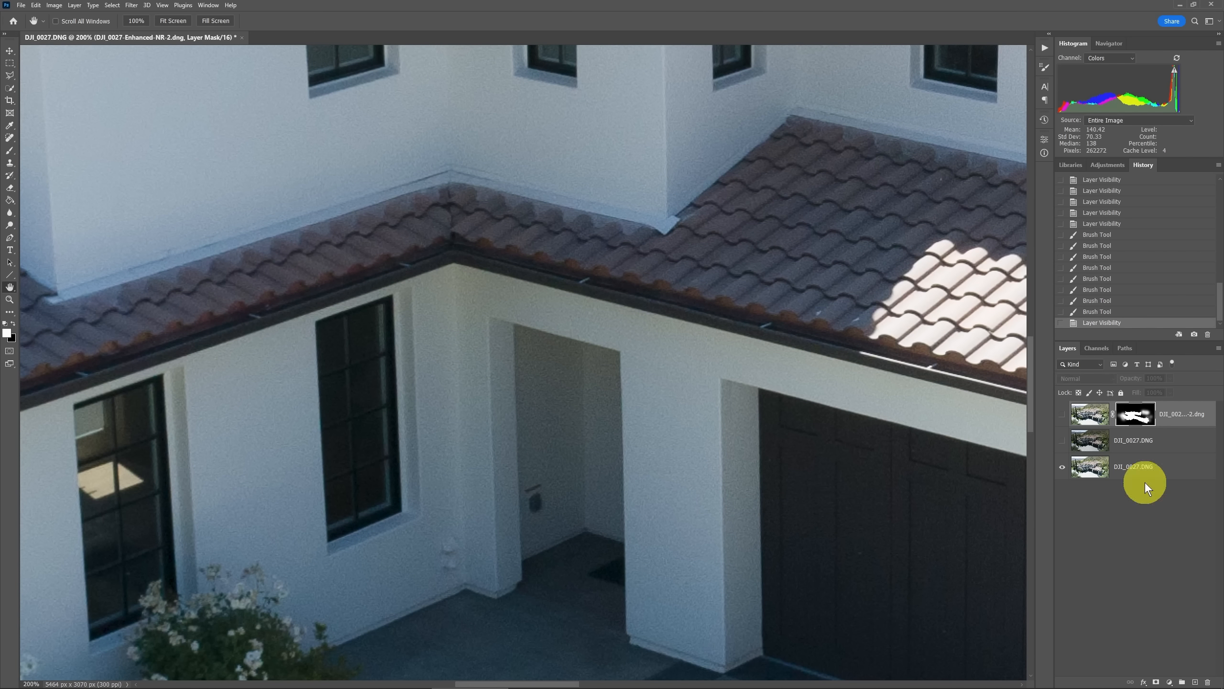
left_click(1062, 470, "alt")
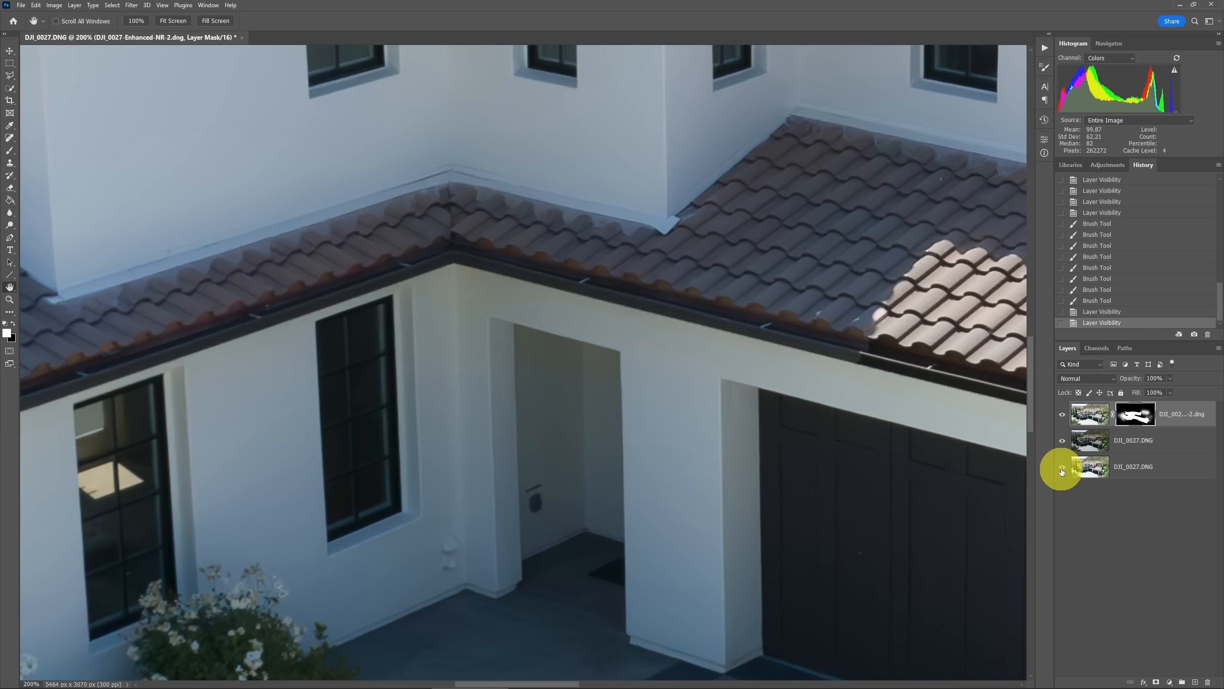
left_click(1061, 470, "alt")
left_click(1062, 470, "alt")
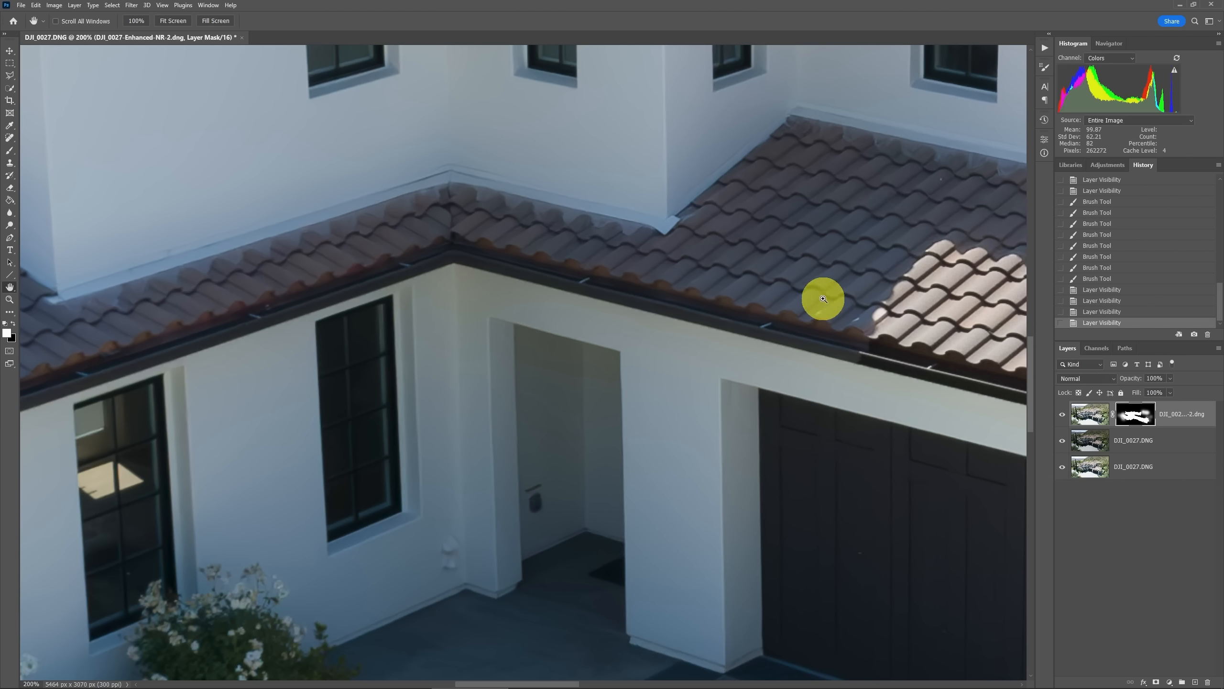
Step: Stamp all visible layers into a new top layer and toggle its visibility to check the merge
key("ctrl+0")
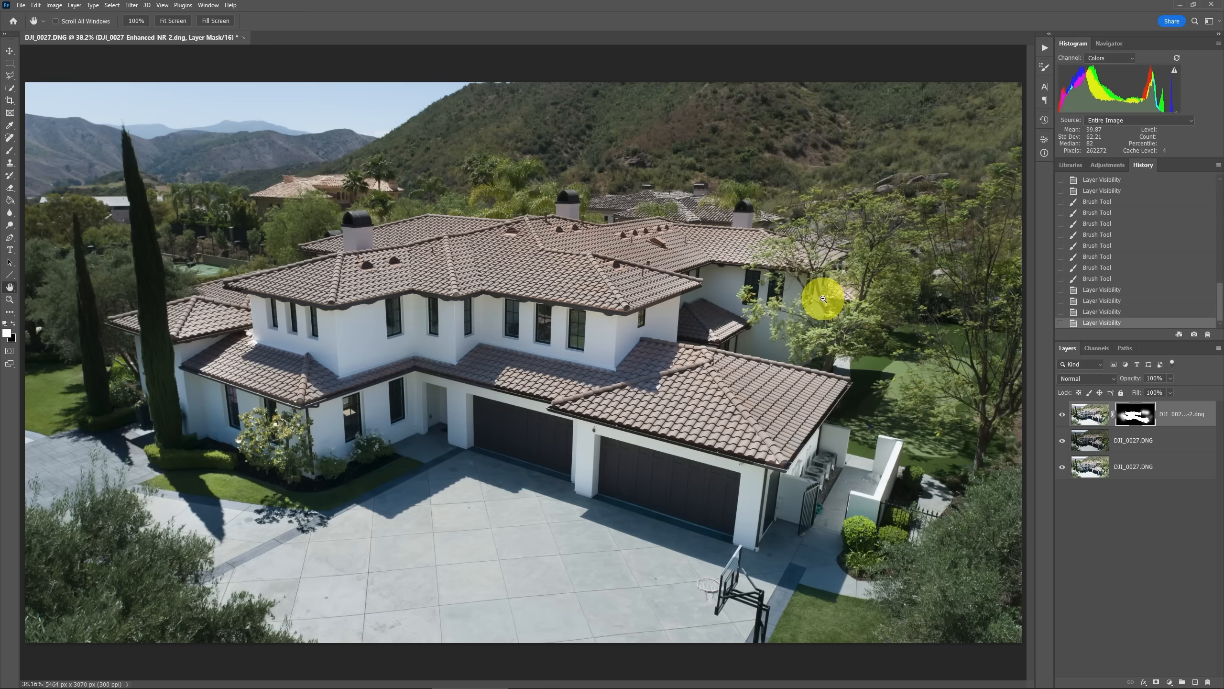
key("ctrl+alt+shift+e")
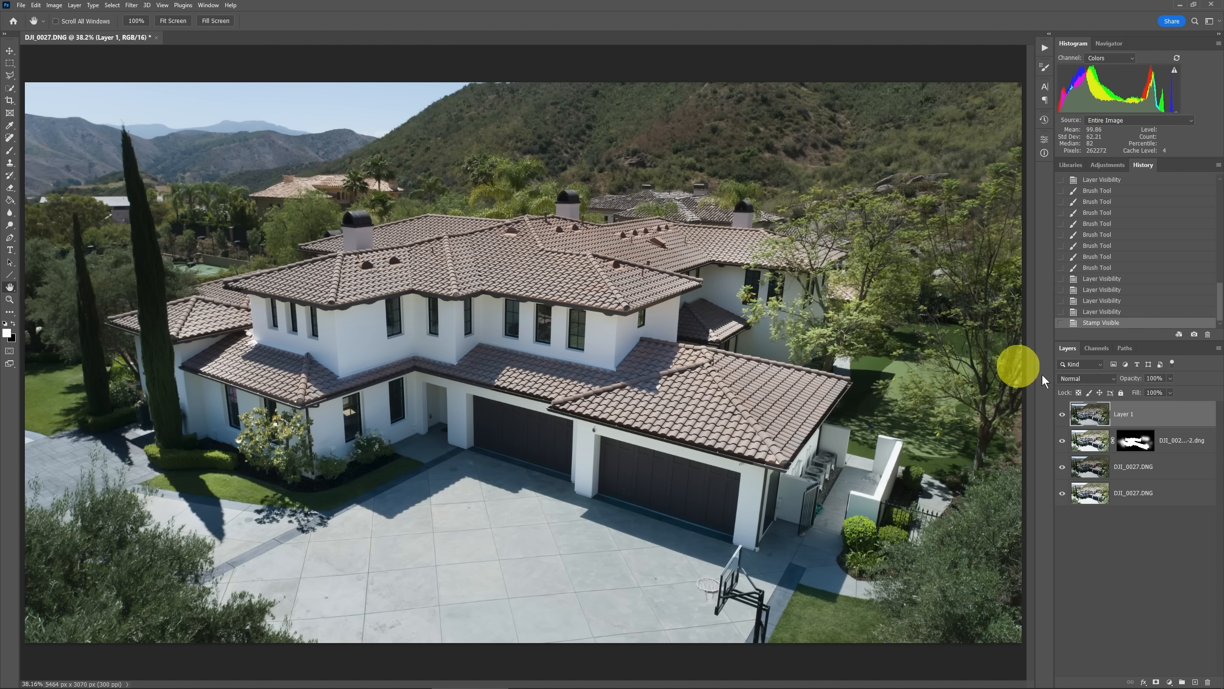
left_click(1063, 415)
left_click(1063, 414)
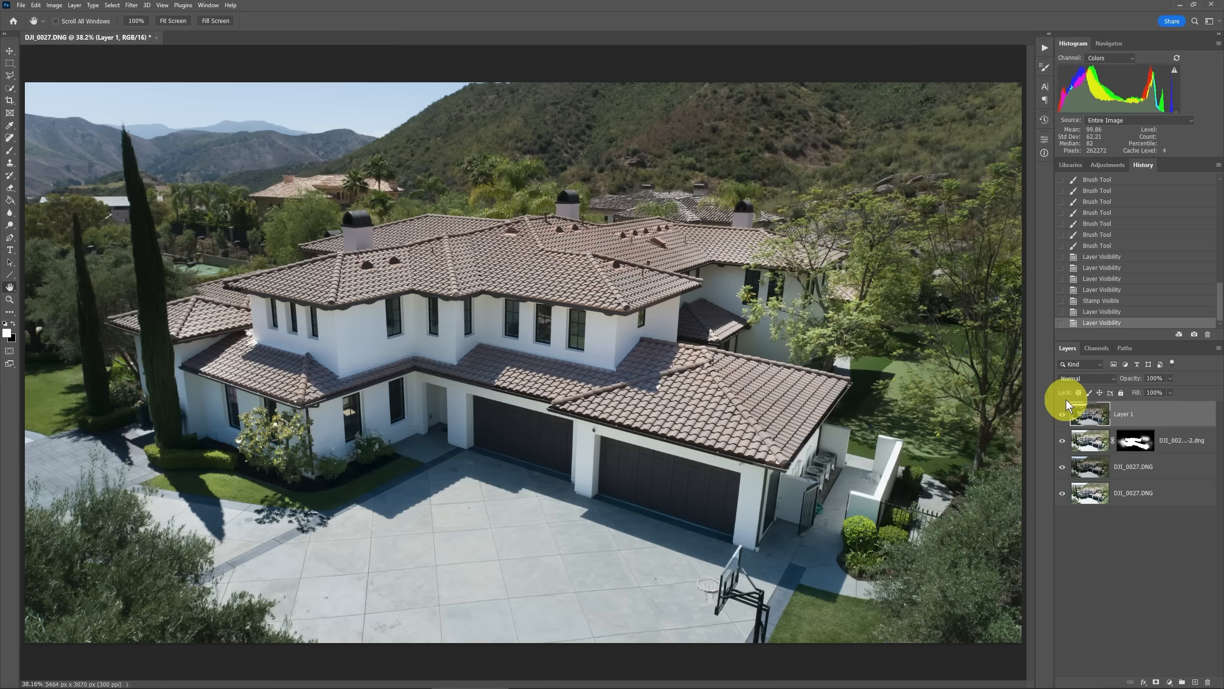
Step: Open the Camera Raw Filter on the stamped layer and apply the RE Exterior user preset
left_click(132, 7)
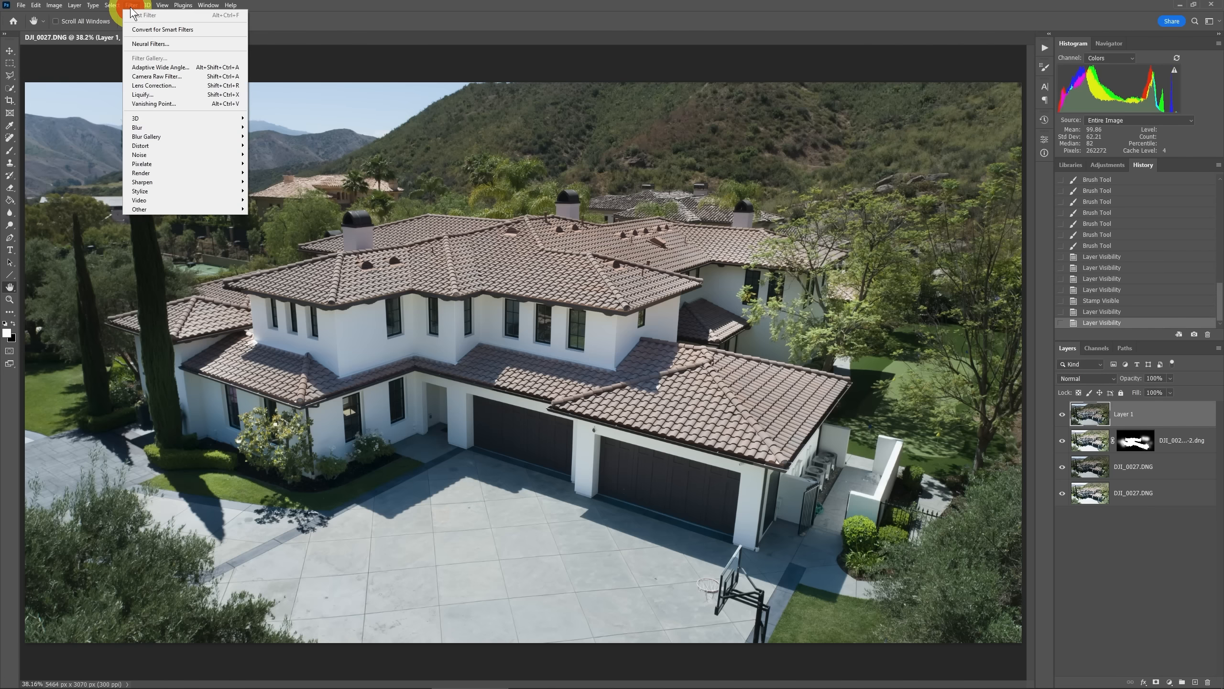
left_click(164, 77)
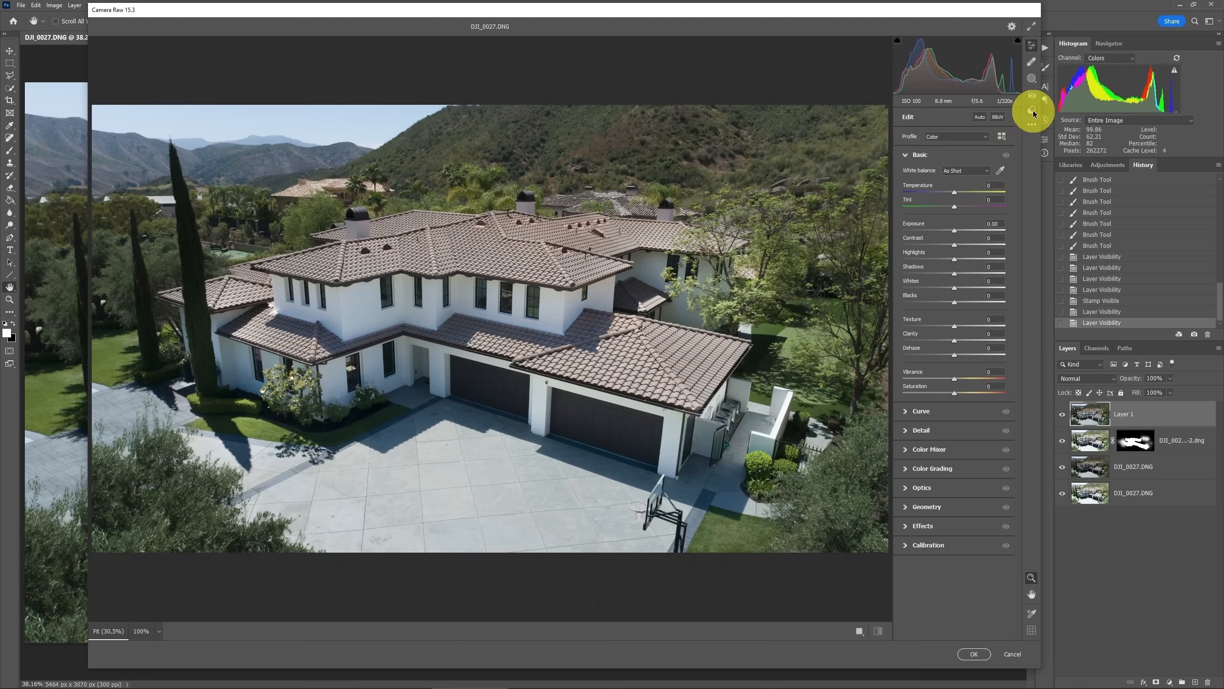
left_click(1032, 110)
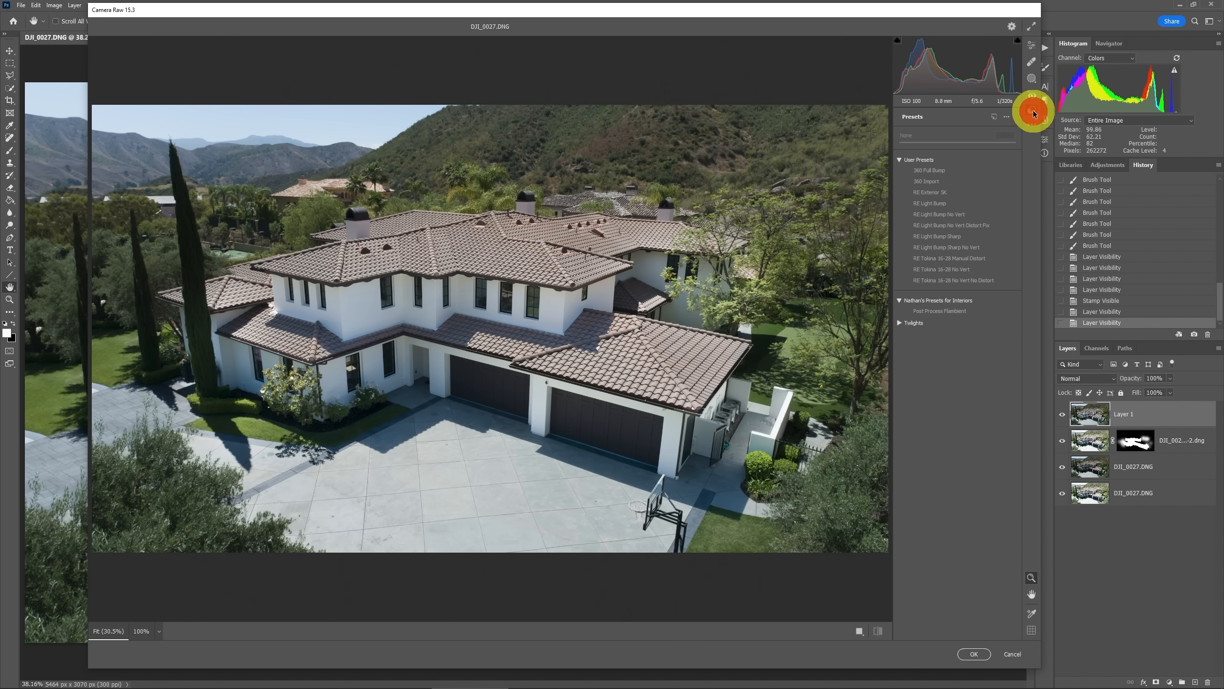
left_click(942, 195)
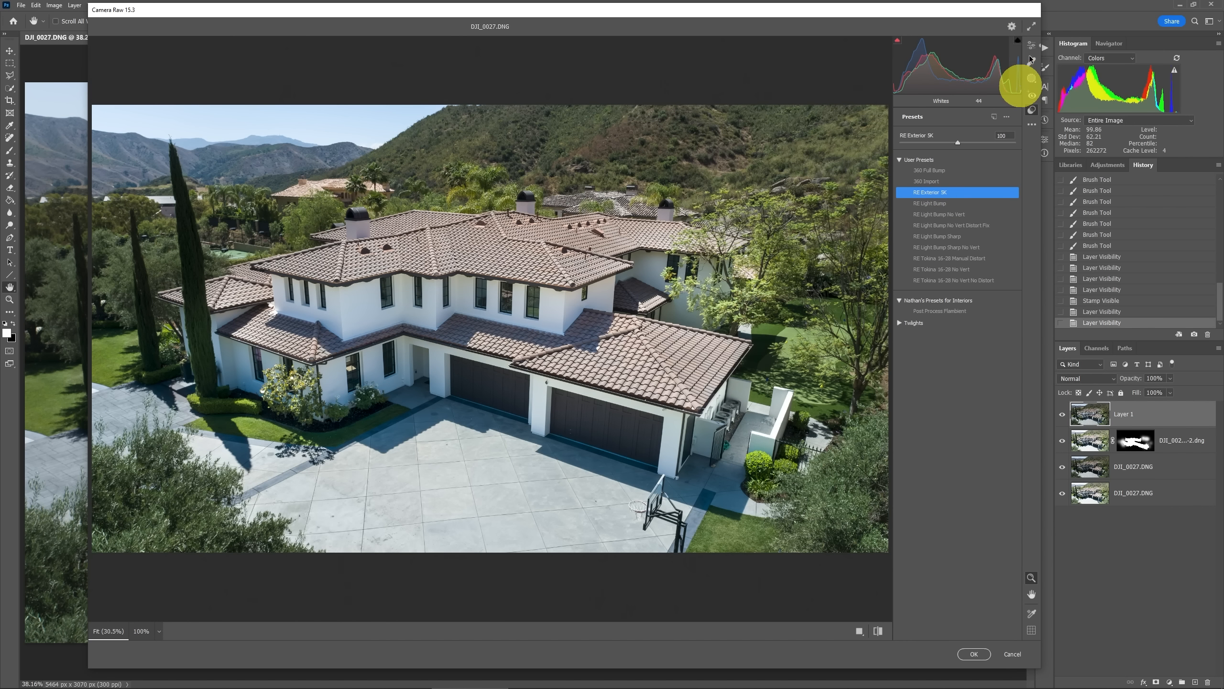
Step: Set Highlights to -59, Whites to +30 and Shadows to +57 in the basic adjustments
left_click(1033, 53)
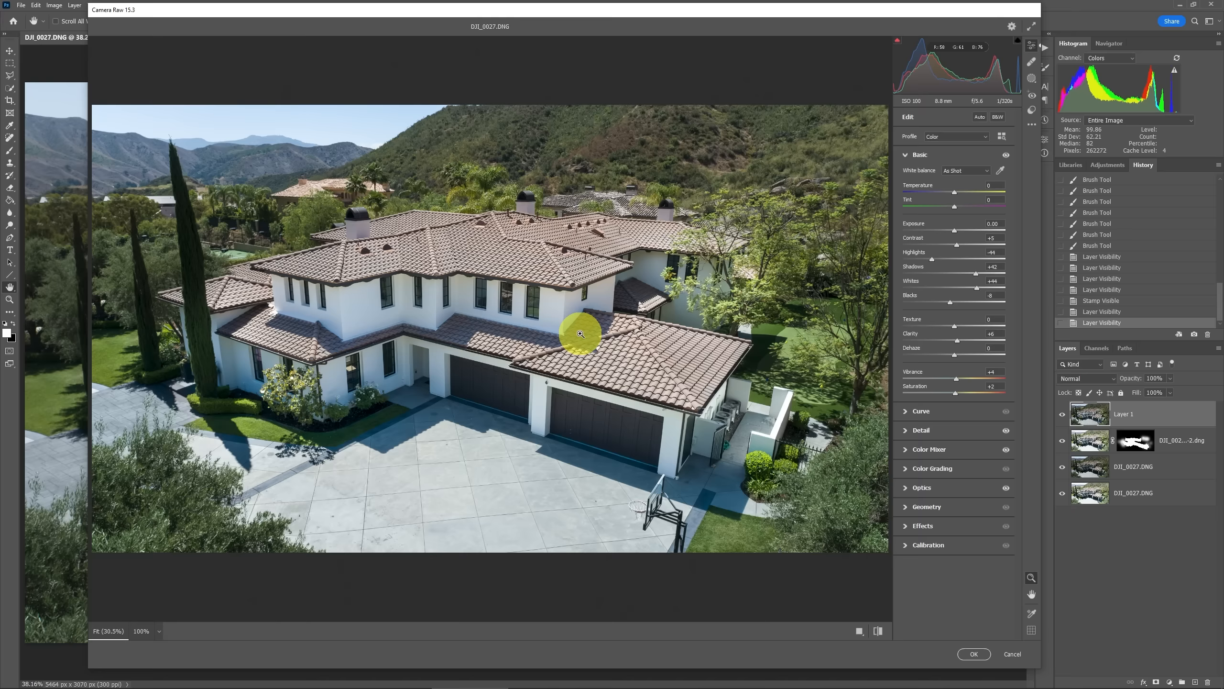
left_click(924, 263)
left_click_drag(924, 263, 924, 263)
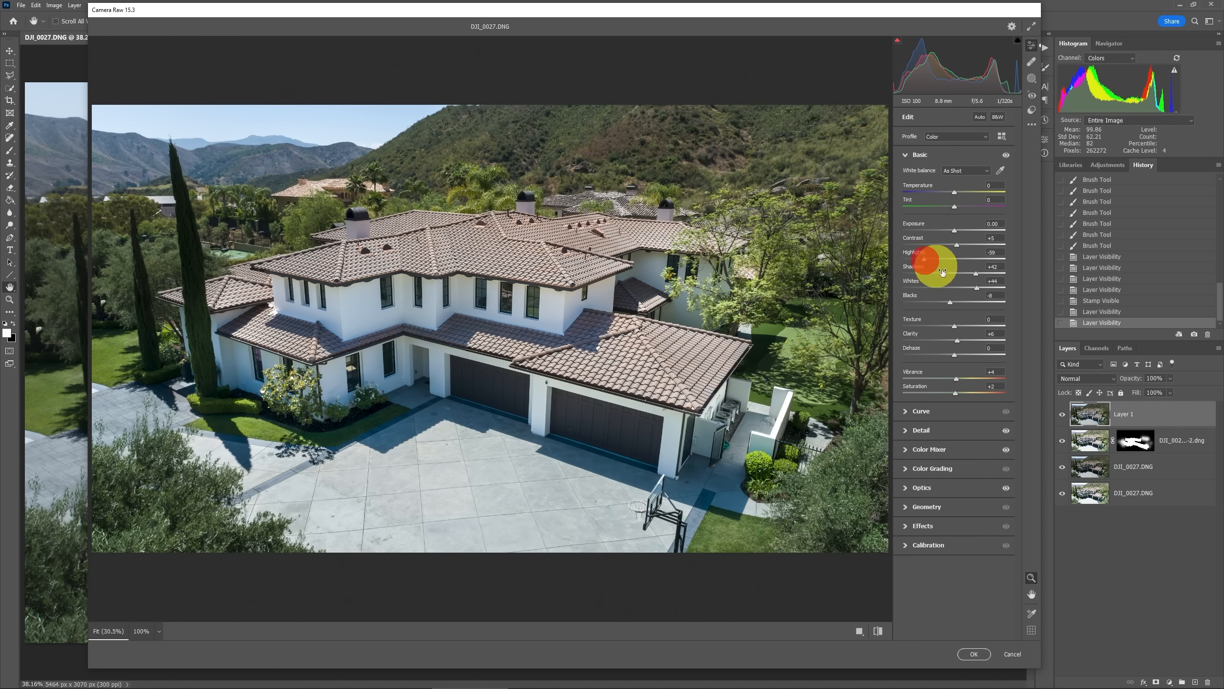
left_click(971, 289)
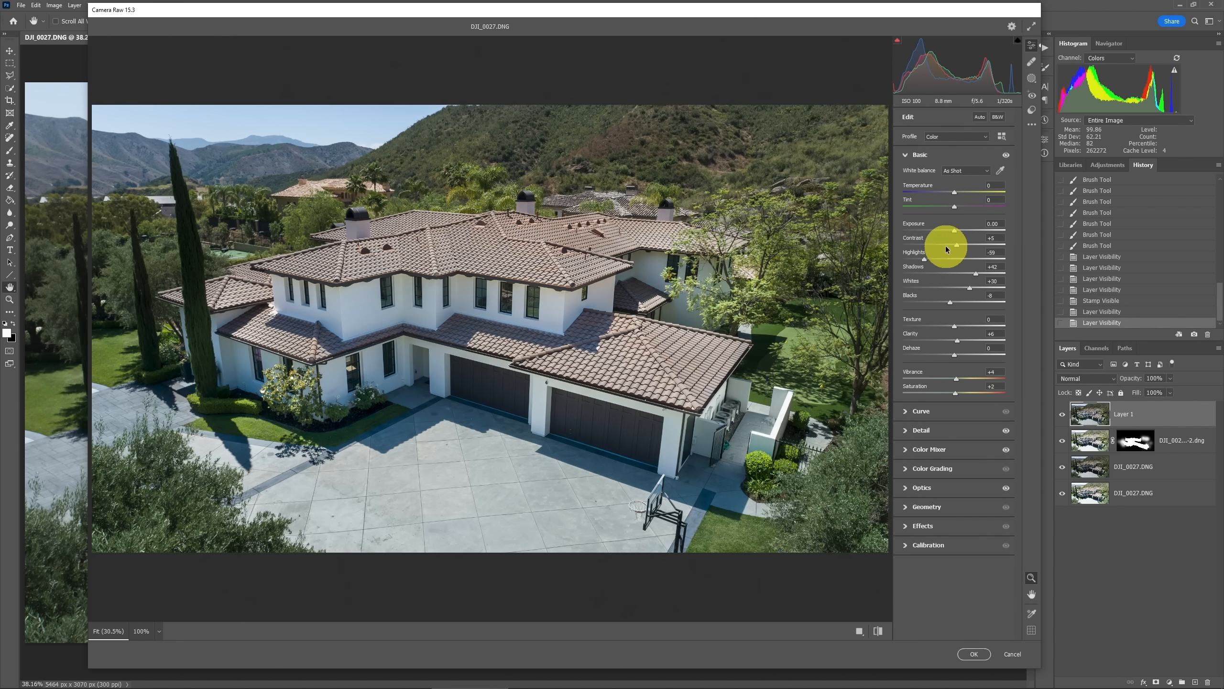
left_click(984, 275)
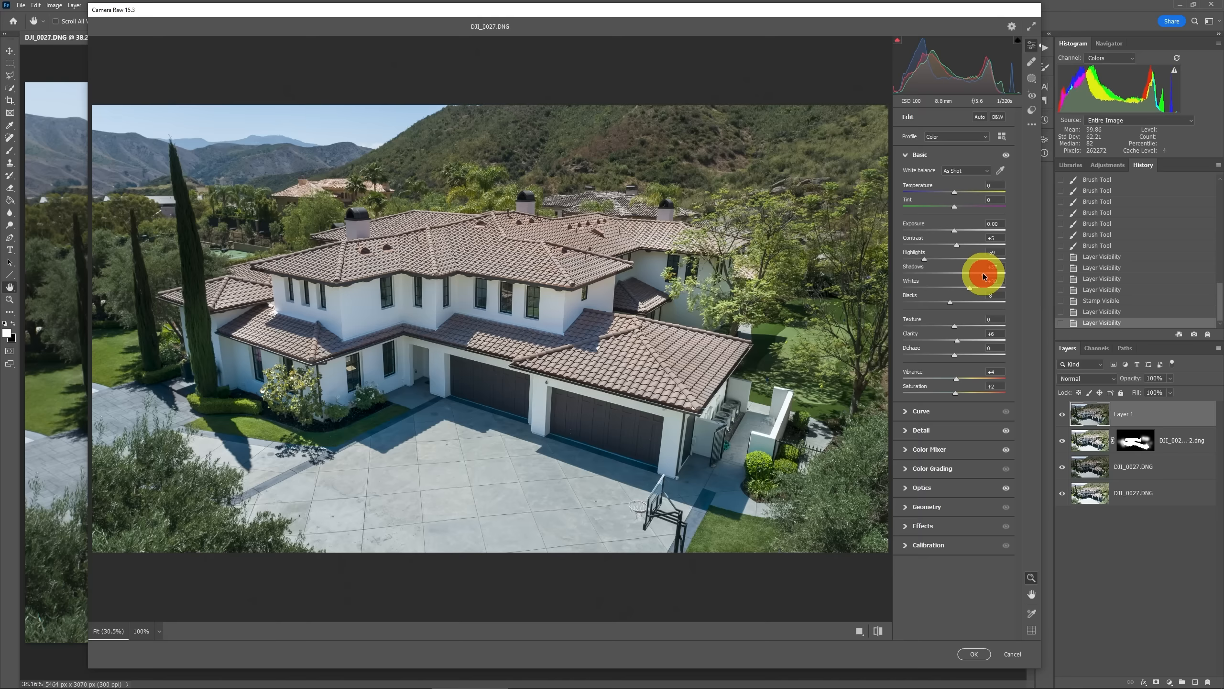
Step: Raise Vibrance to +6 and Saturation to +12, and apply the Camera Raw adjustments
left_click(961, 392)
left_click(960, 392)
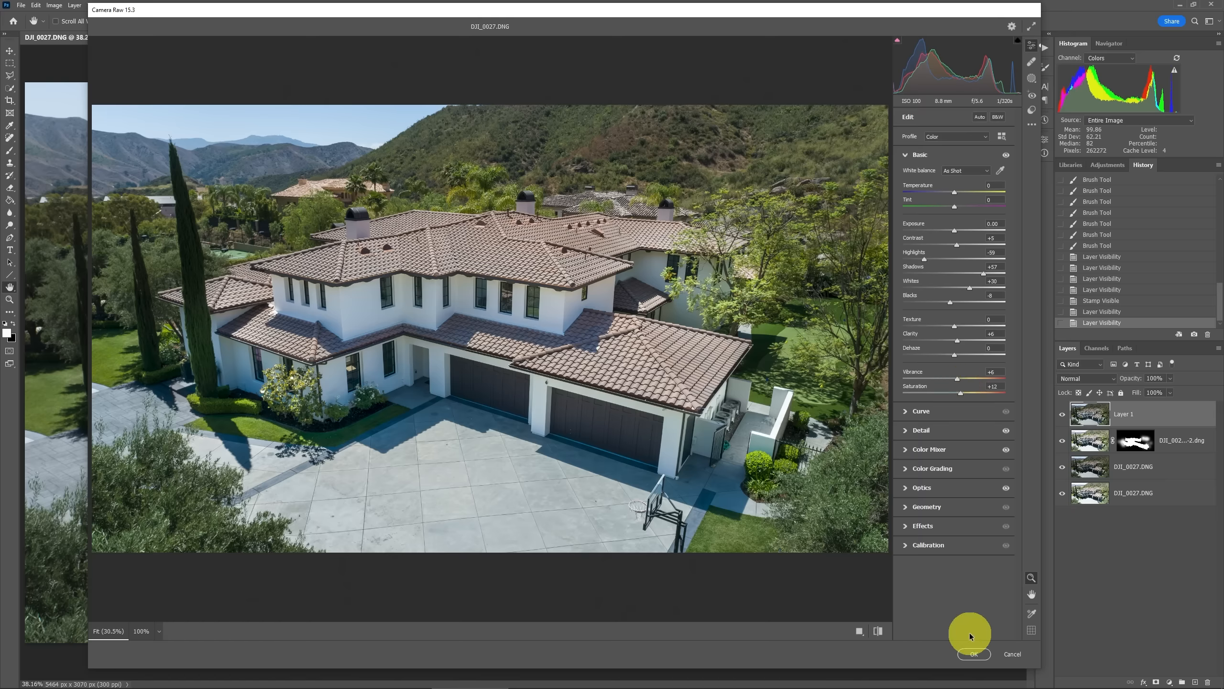
left_click(973, 655)
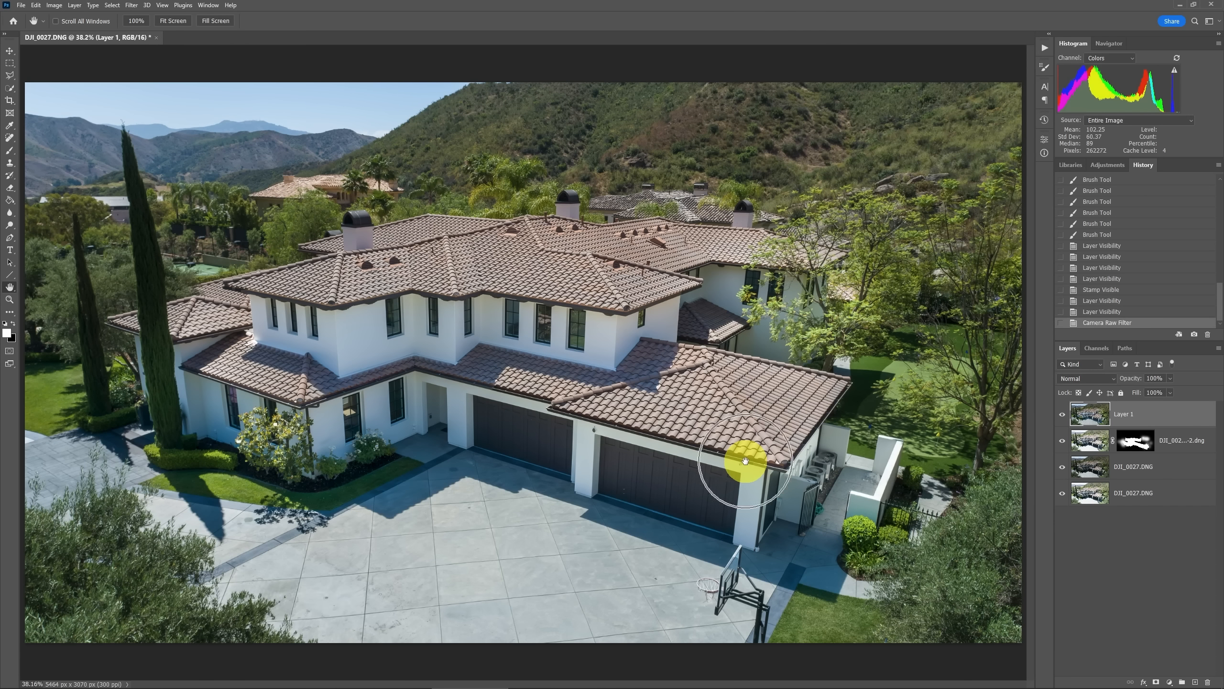
Step: Toggle the stamped layer's visibility to compare the photo before and after the Camera Raw adjustments
left_click(1062, 414)
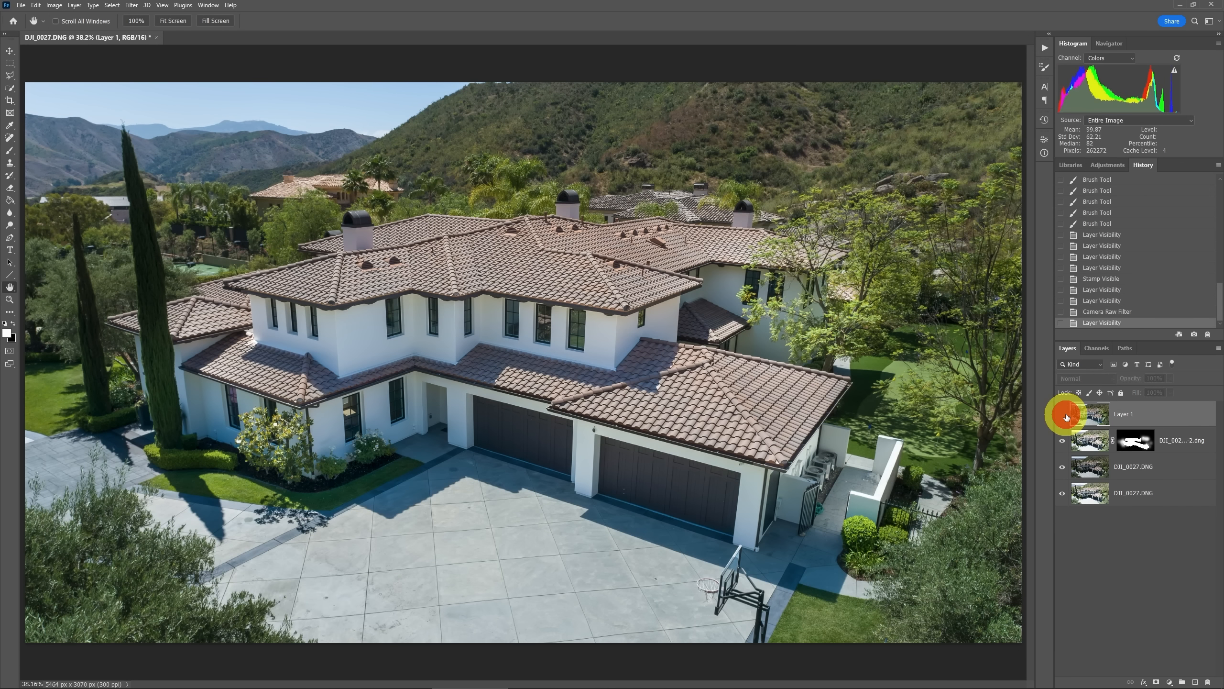
left_click(1062, 416)
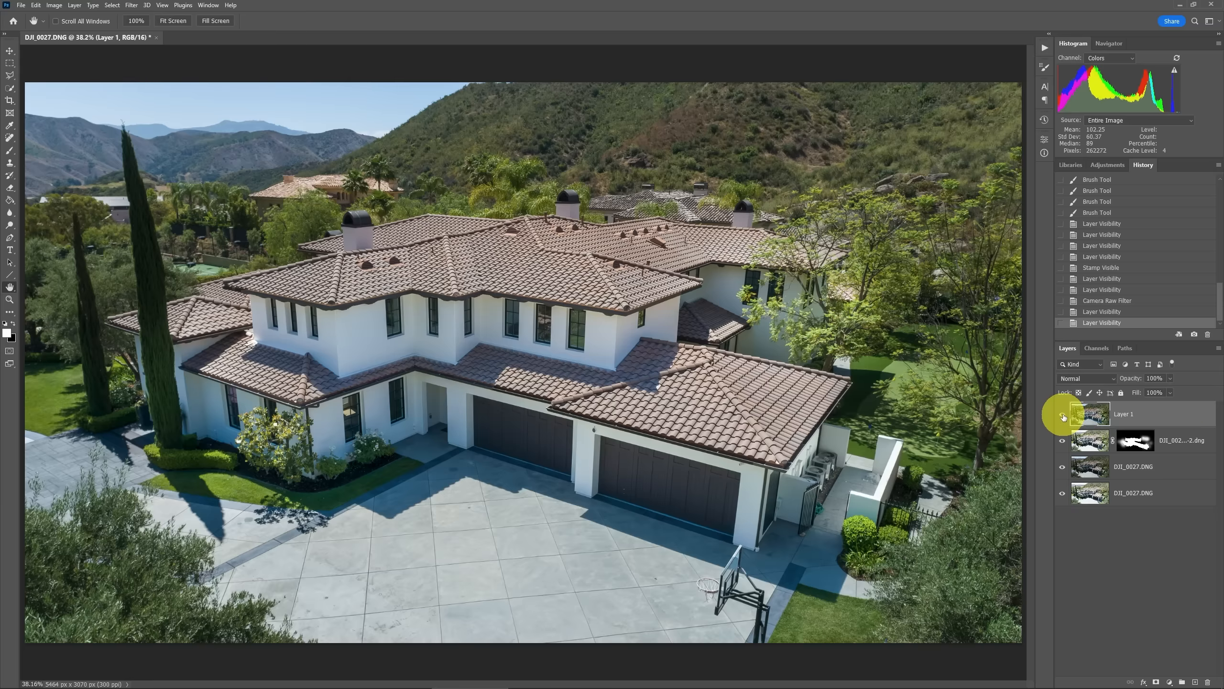
Step: Select the pale debris patch on the walkway beside the garage with the Object Selection tool in Lasso mode
key("z")
left_click(874, 475)
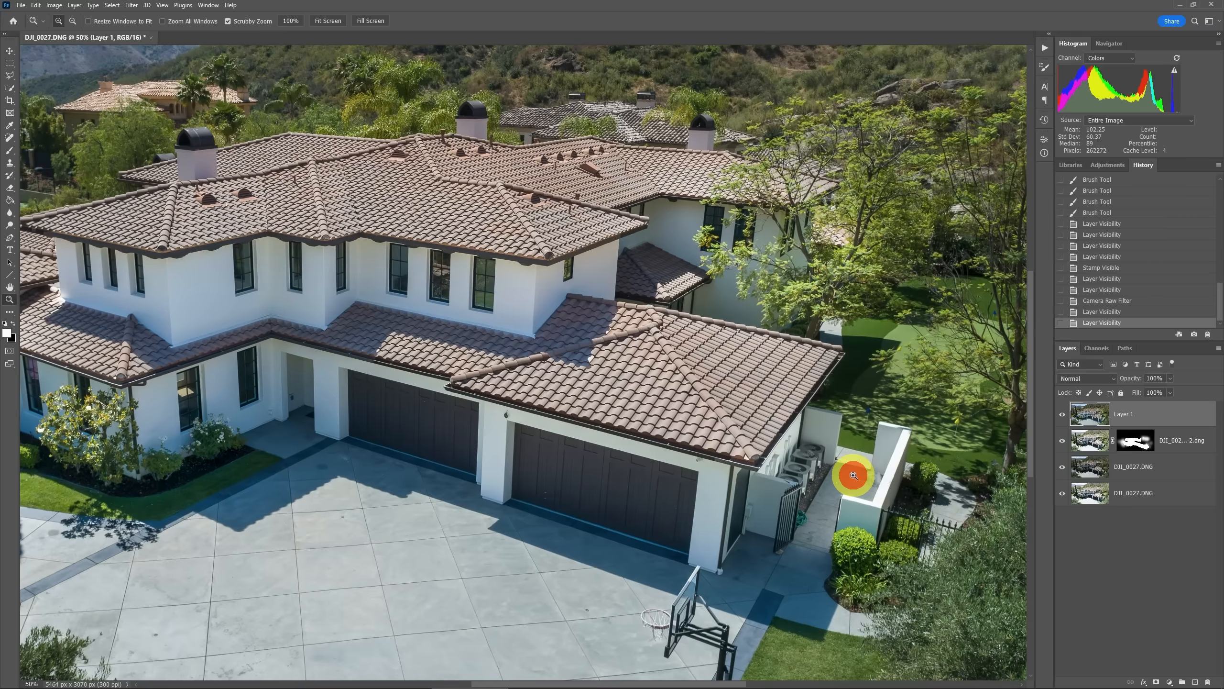
left_click(853, 475)
left_click(853, 475)
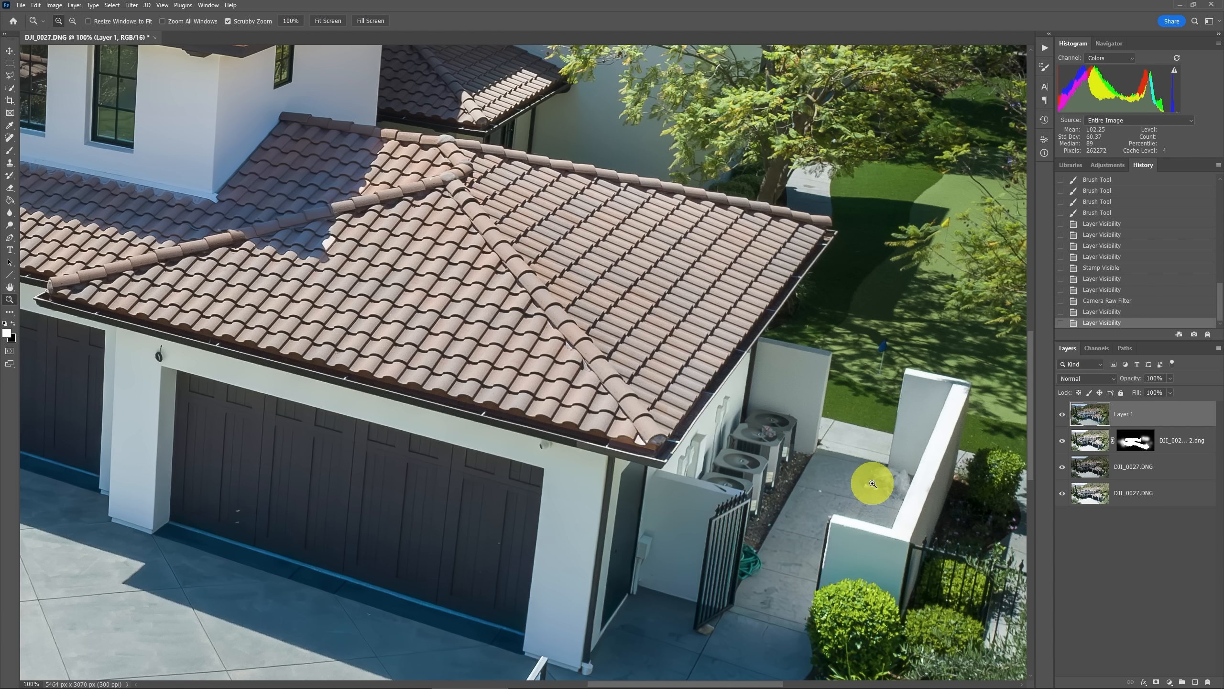
left_click(8, 90)
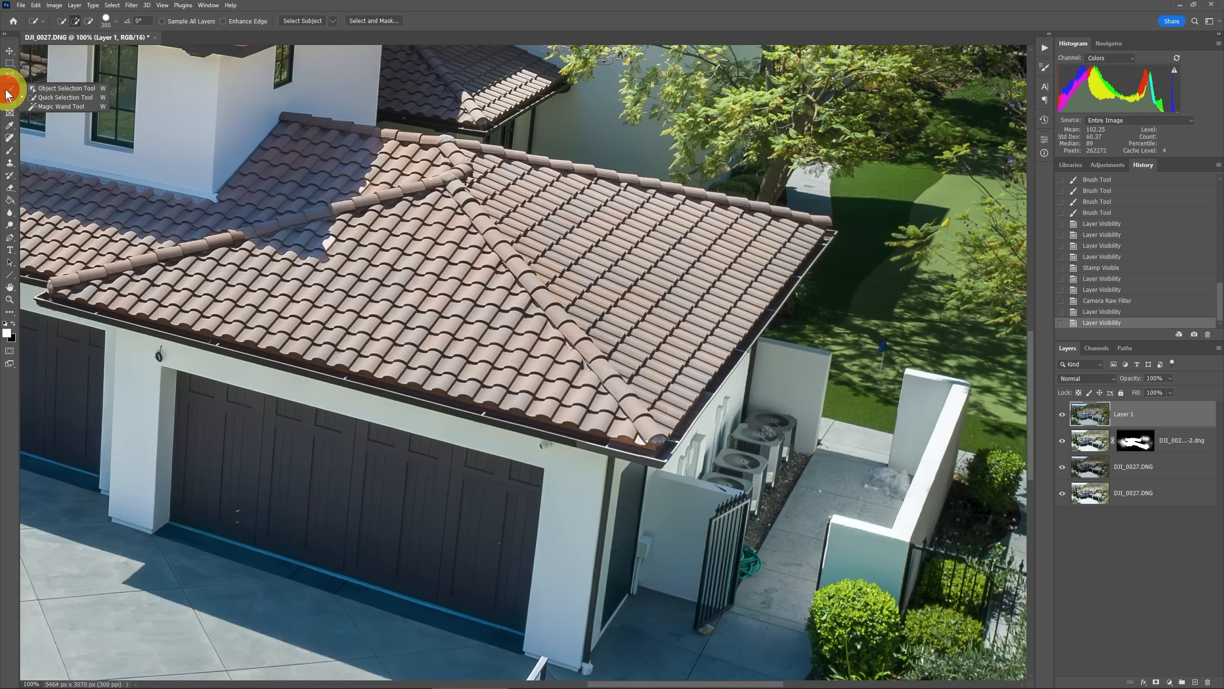
left_click(80, 91)
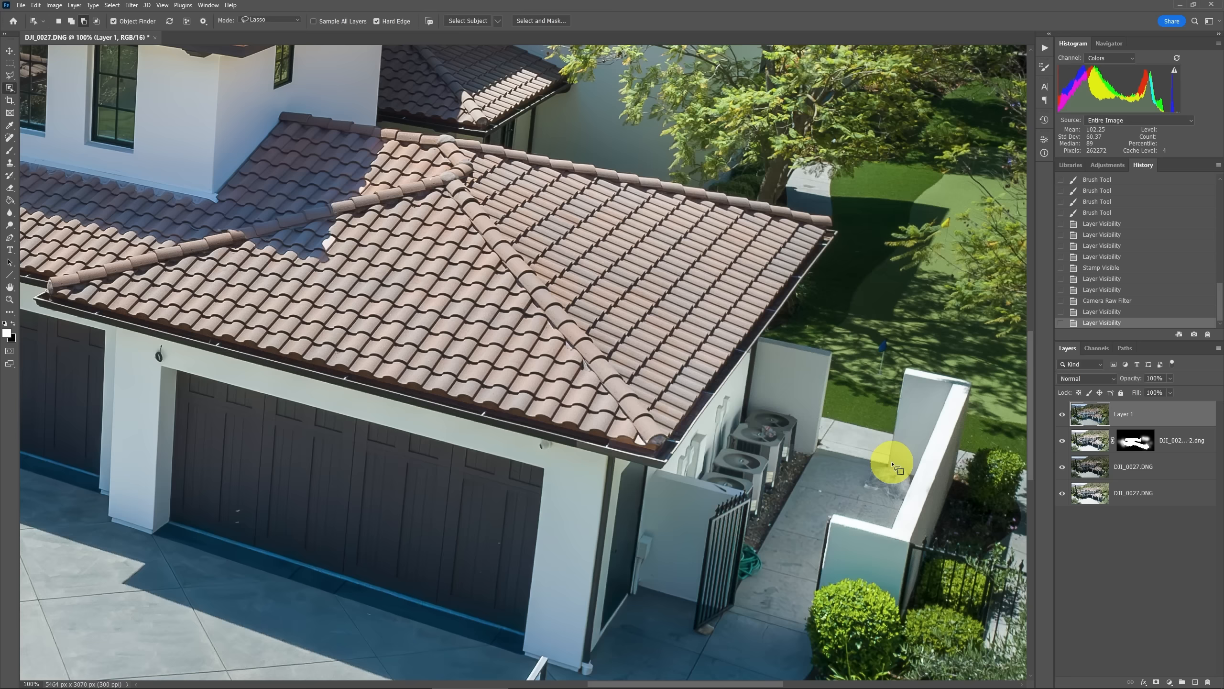
mouse_move(892, 464)
left_mouse_down()
mouse_move(863, 465)
mouse_move(861, 484)
mouse_move(884, 505)
mouse_move(911, 500)
mouse_move(910, 459)
mouse_move(867, 461)
left_mouse_up()
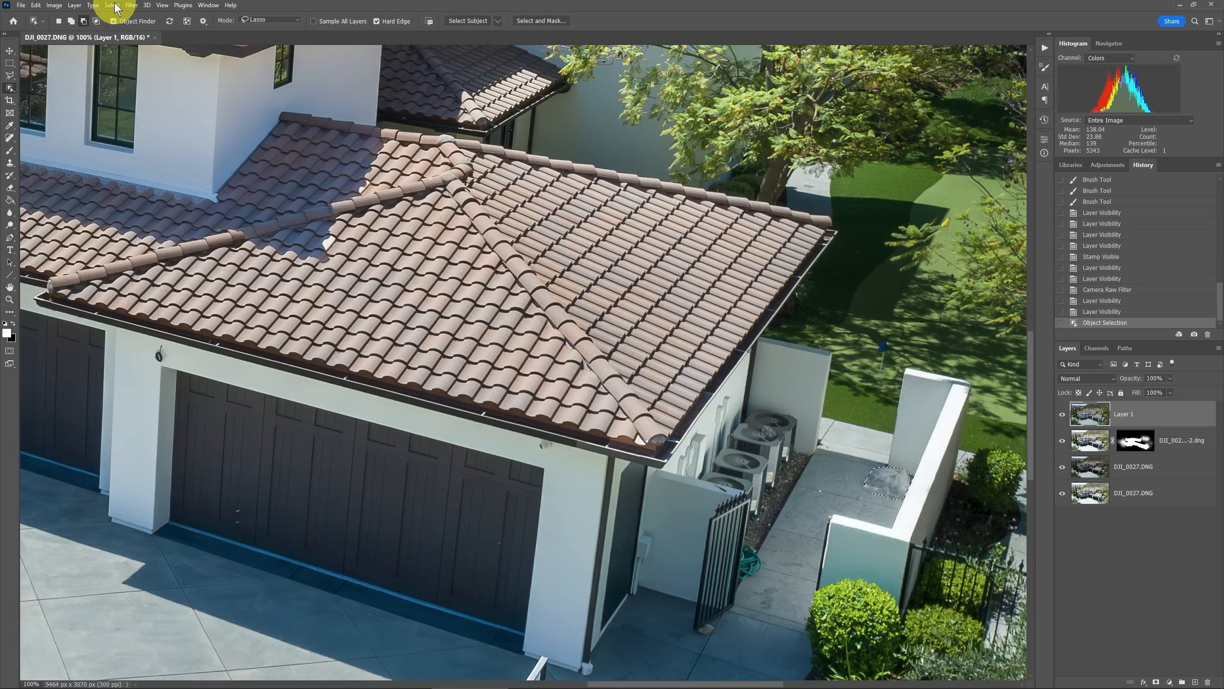
Step: Expand the selection around the walkway debris by 2 pixels
left_click(113, 5)
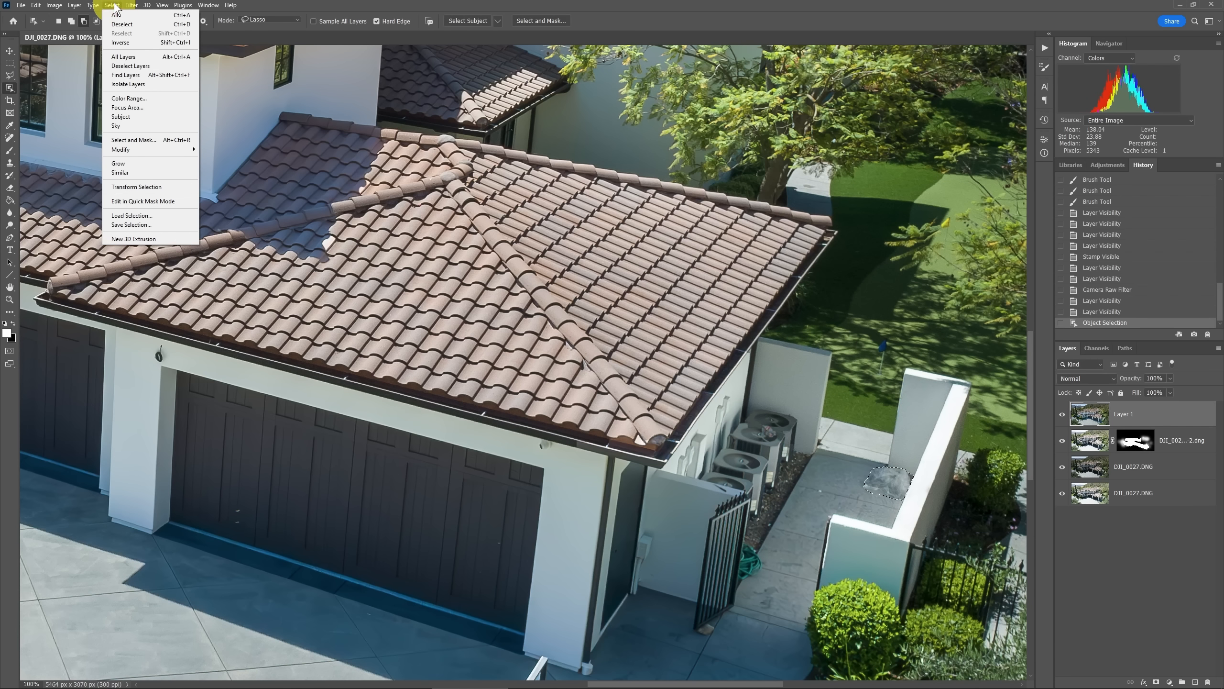
left_click(164, 151)
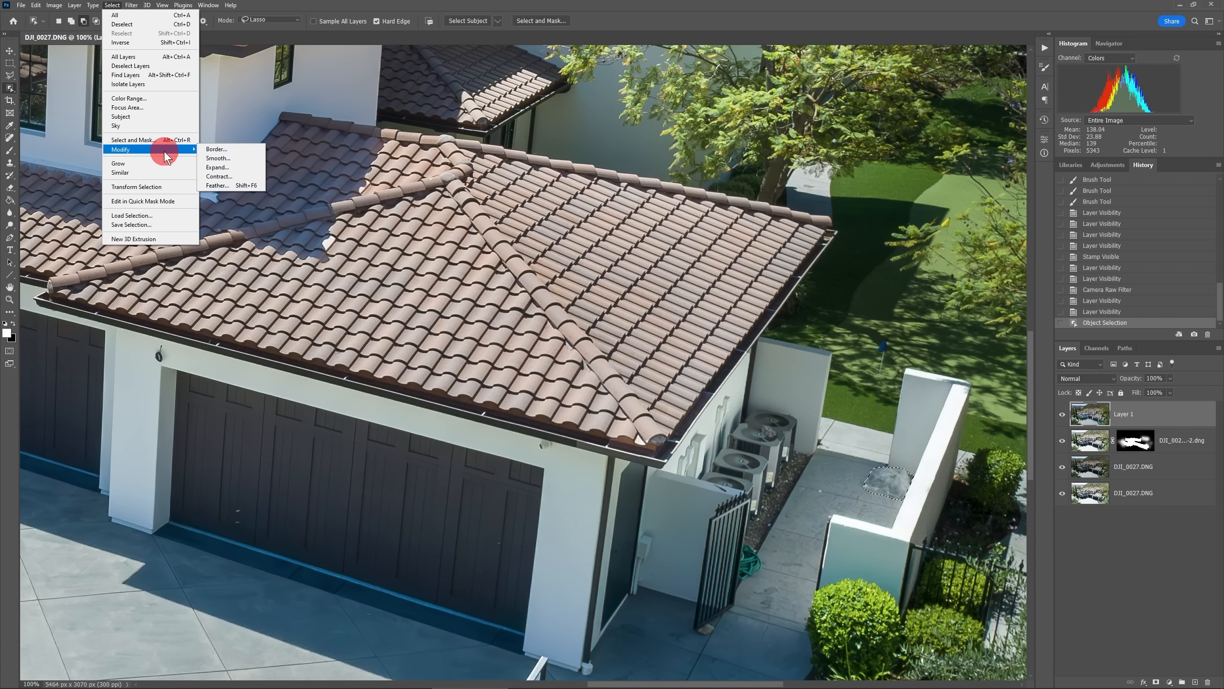
left_click(240, 170)
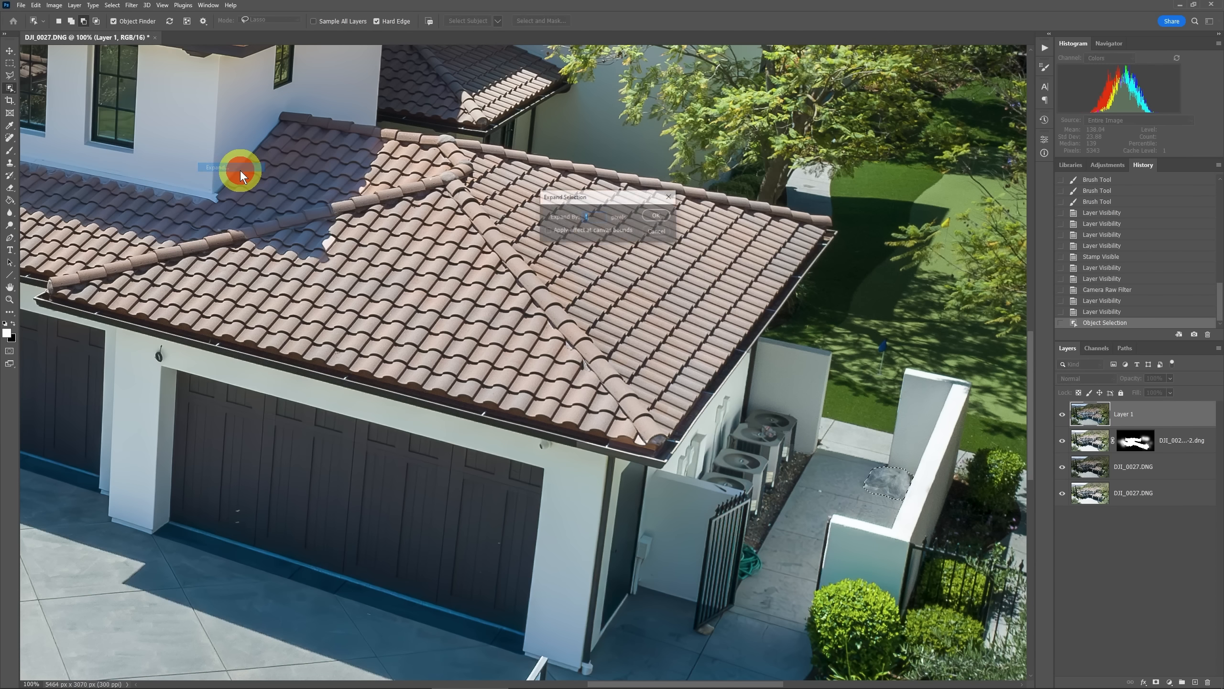
type("2")
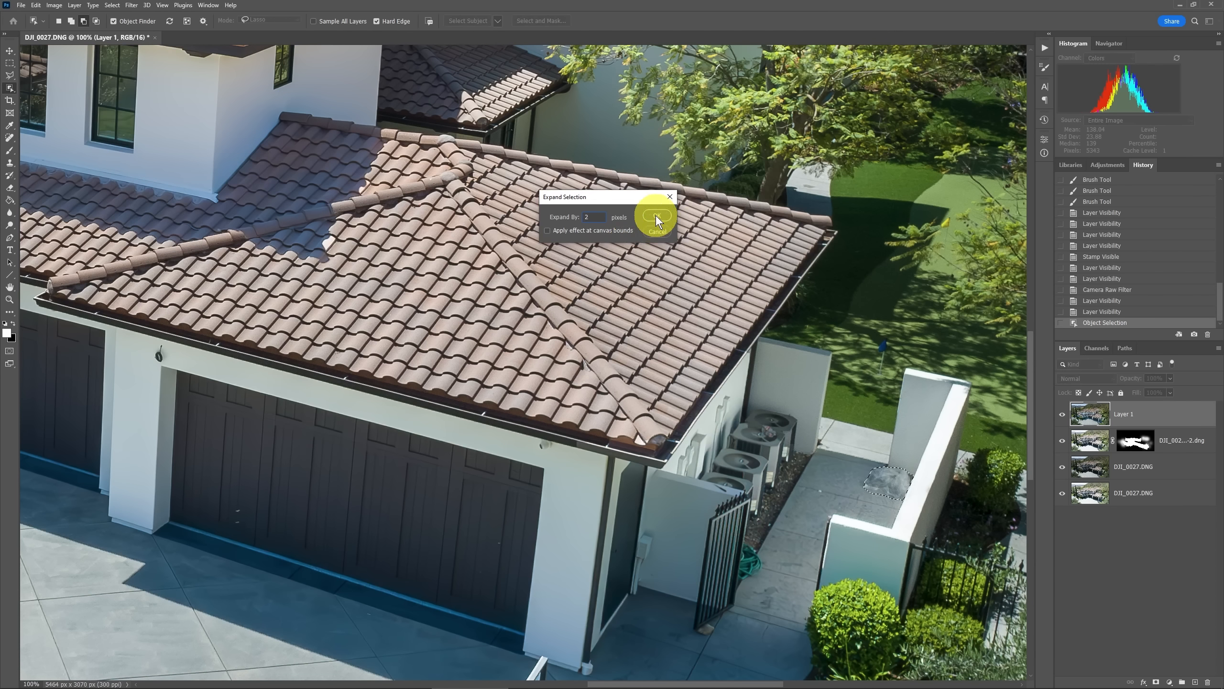
left_click(656, 215)
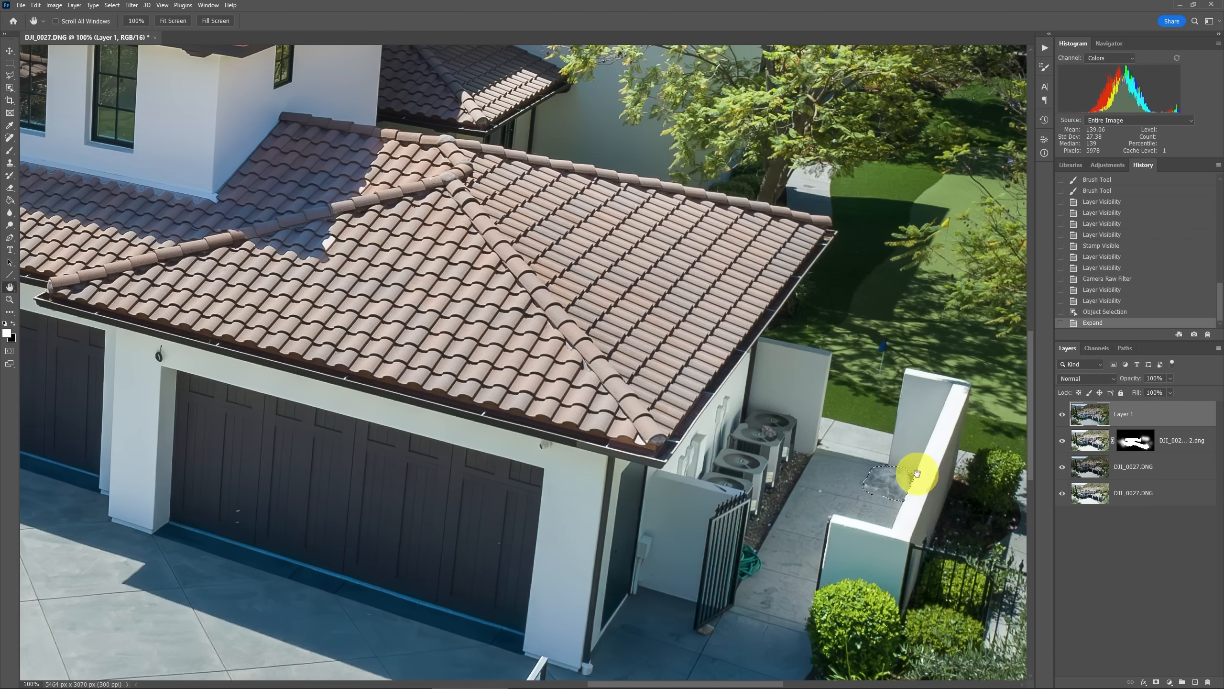
Step: Fill the selected walkway debris with Content-Aware at 100% opacity and Normal blending, and deselect
key("h")
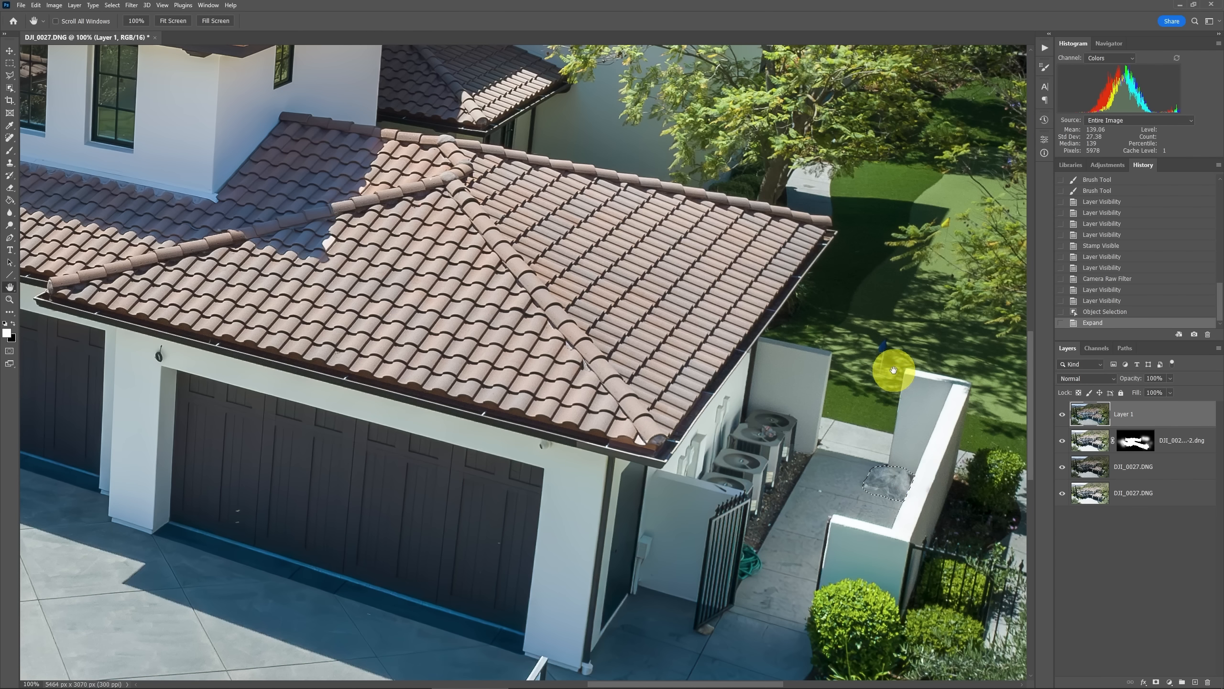
key("alt+e")
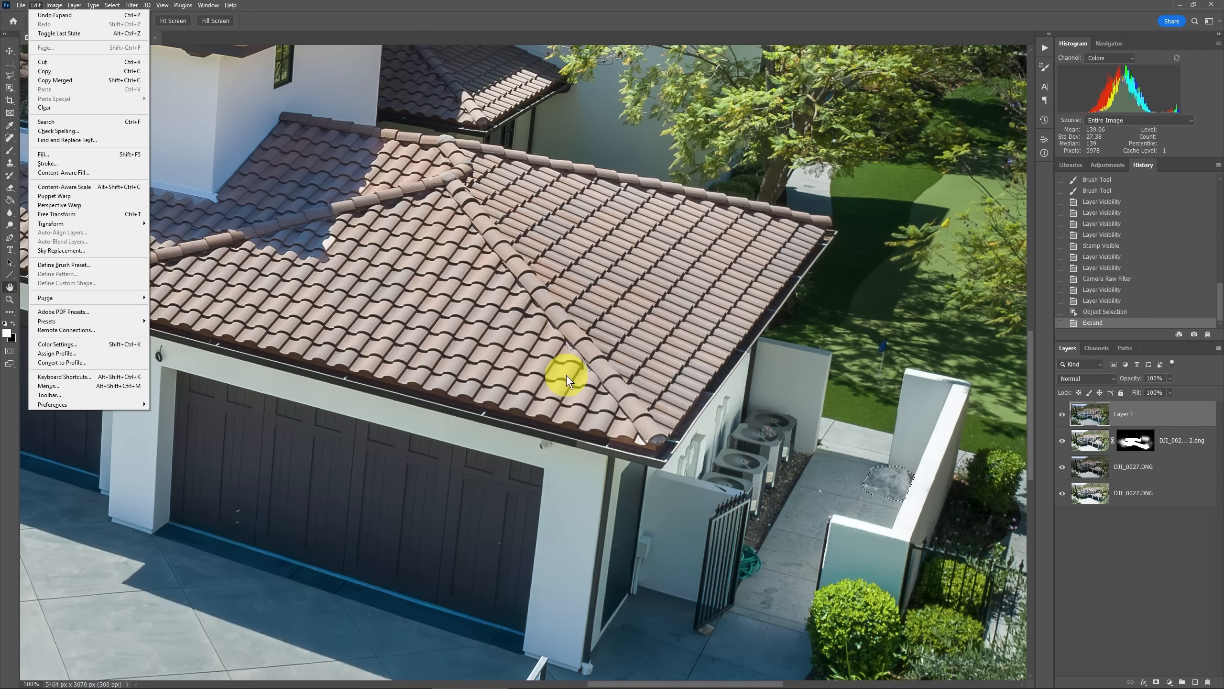
left_click(70, 154)
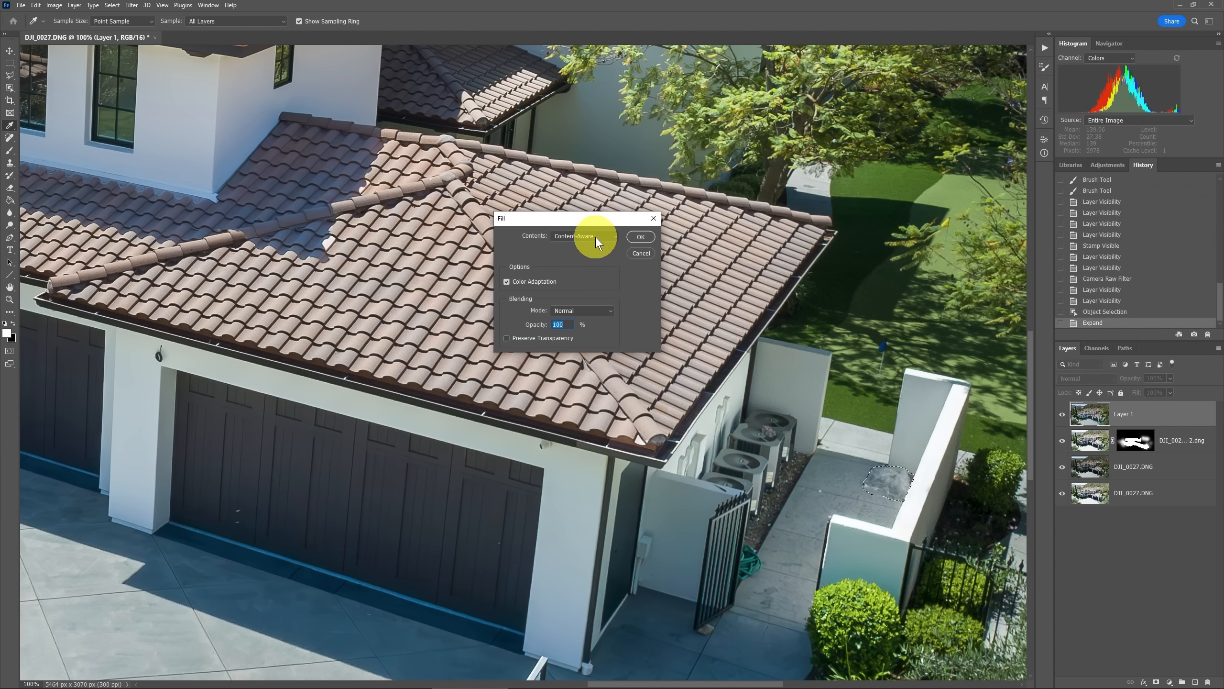
left_click(641, 237)
key("h")
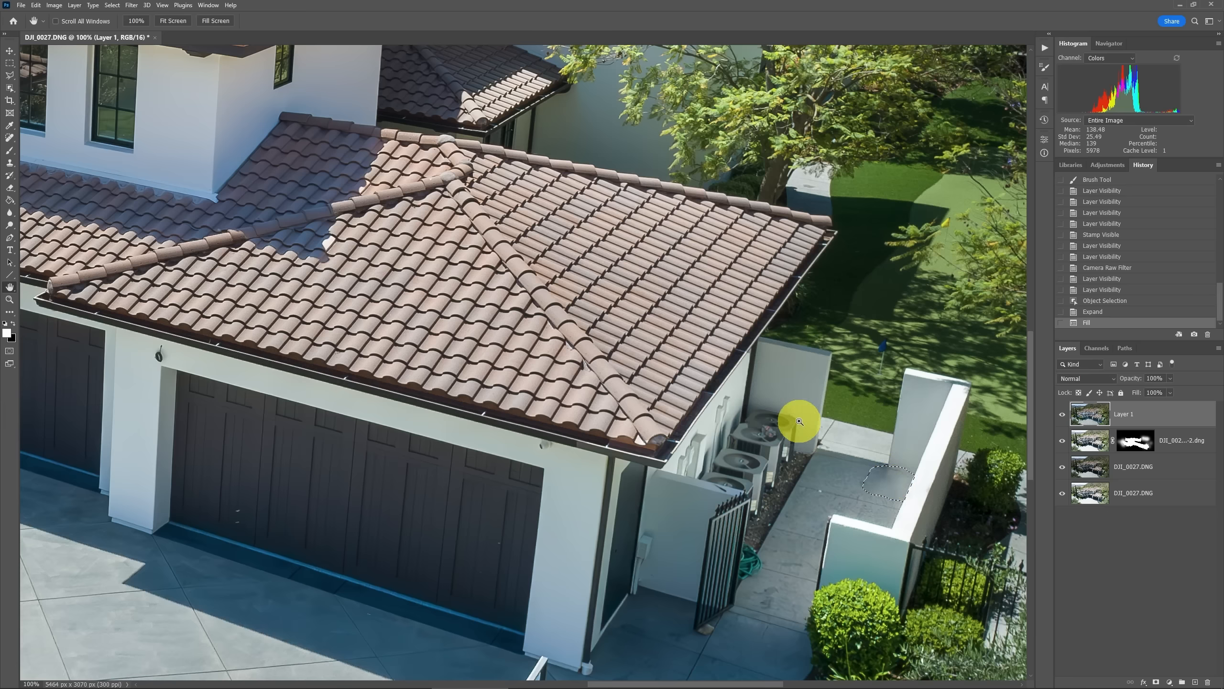
key("ctrl+d")
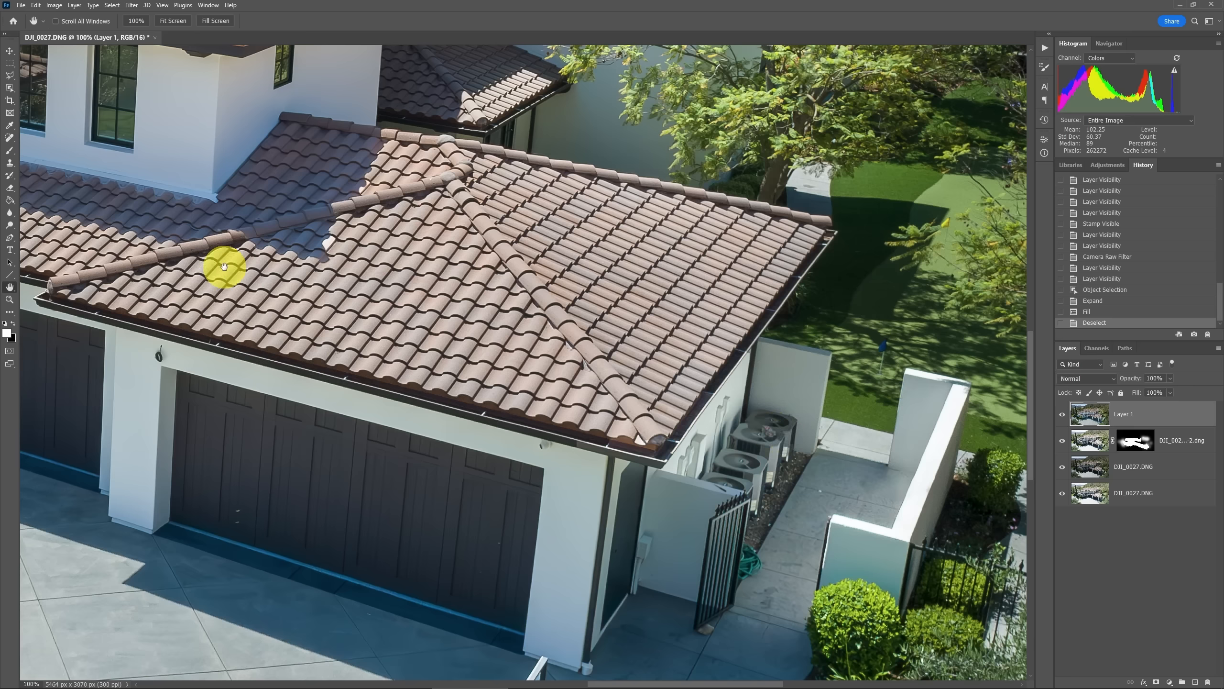
Step: Enlarge the Spot Healing Brush to 40 and retouch the top of the rear air-conditioning unit beside the garage
left_click(9, 138)
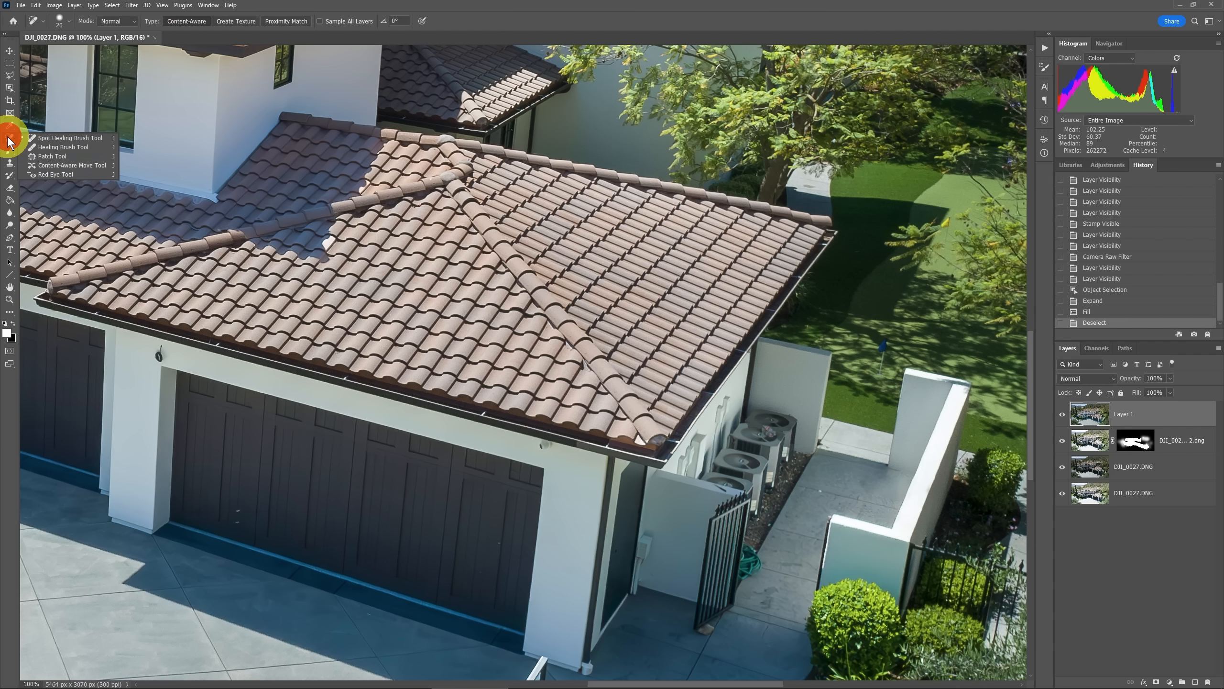
left_click(60, 138)
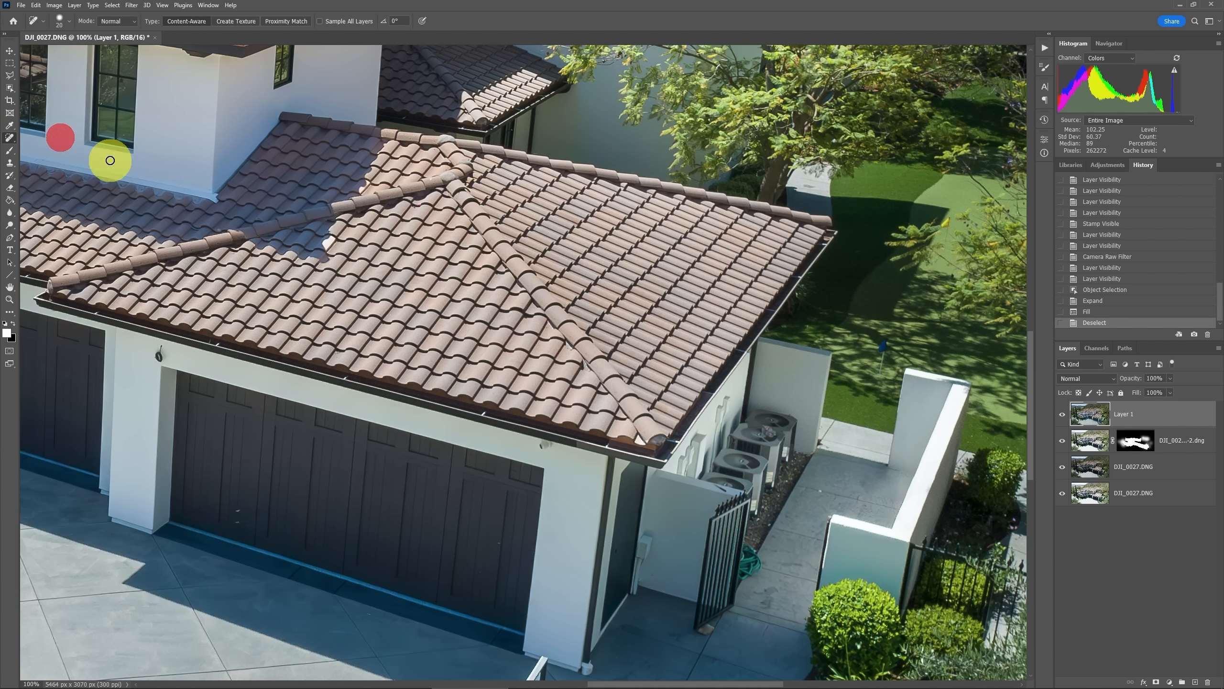
key("bracketright")
key("bracketright")
key("bracketright")
key("bracketright")
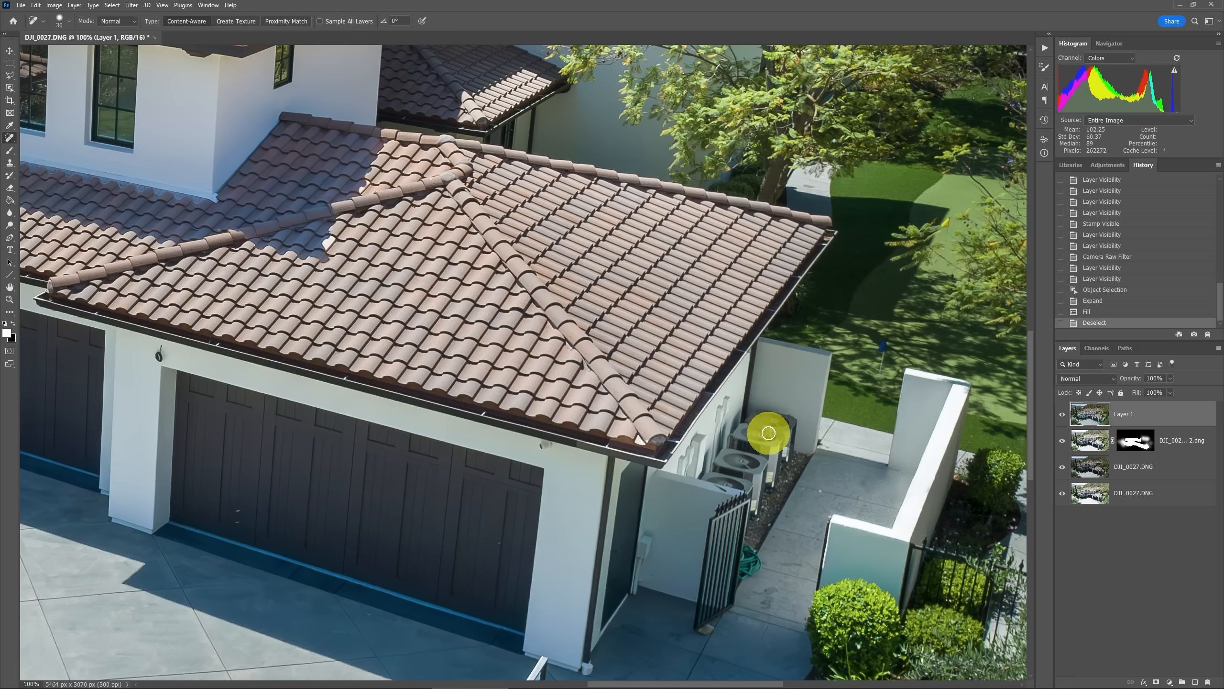
left_click(762, 423)
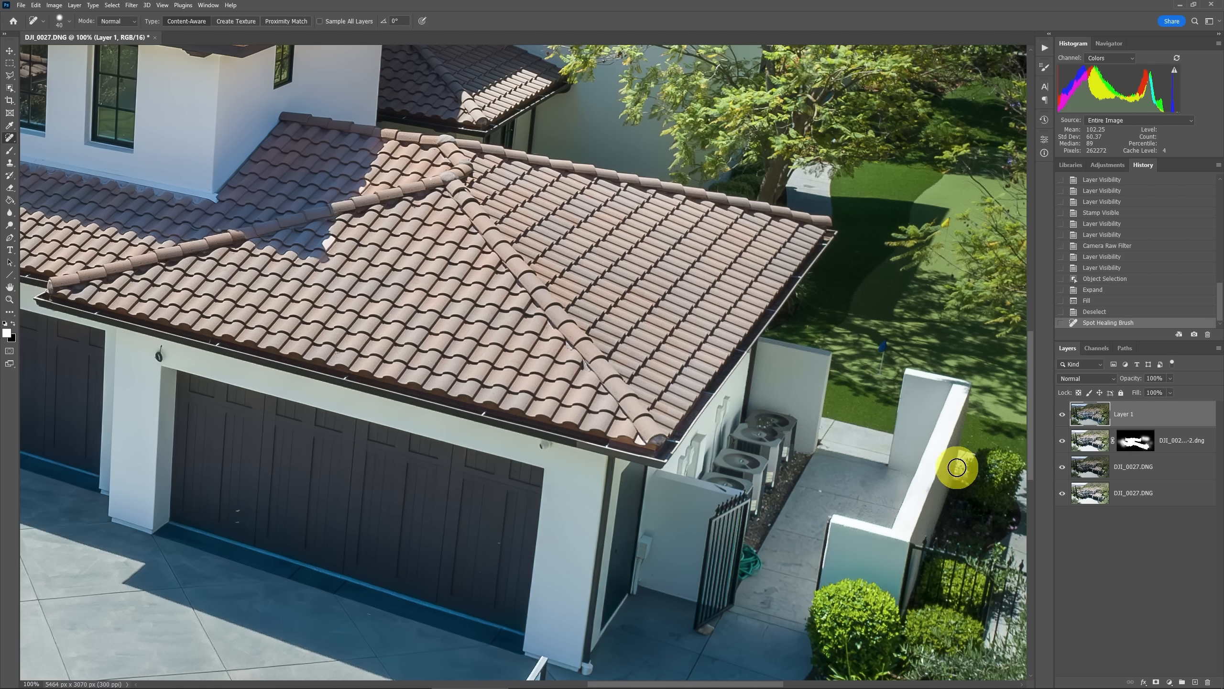
key("ctrl+0")
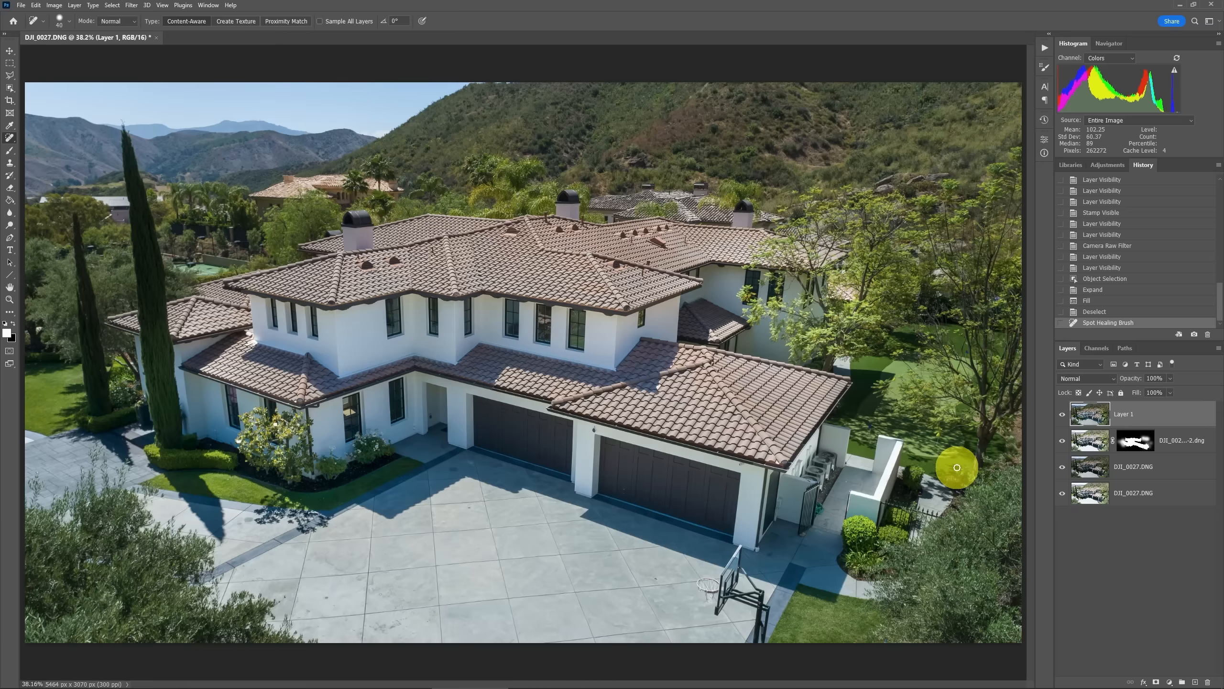
Step: Review the dark and bright DJI_0027.DNG layers separately, and show them together with the masked layer
left_click(1063, 469, "alt")
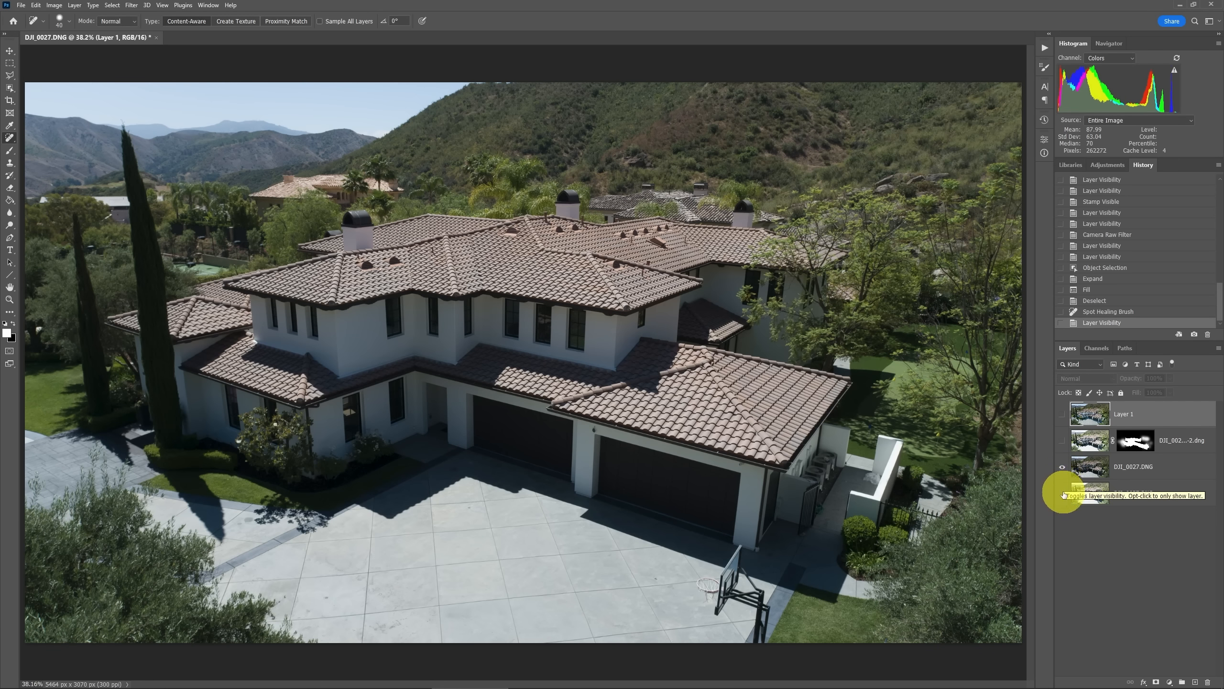
left_click(1062, 467)
left_click(1062, 493)
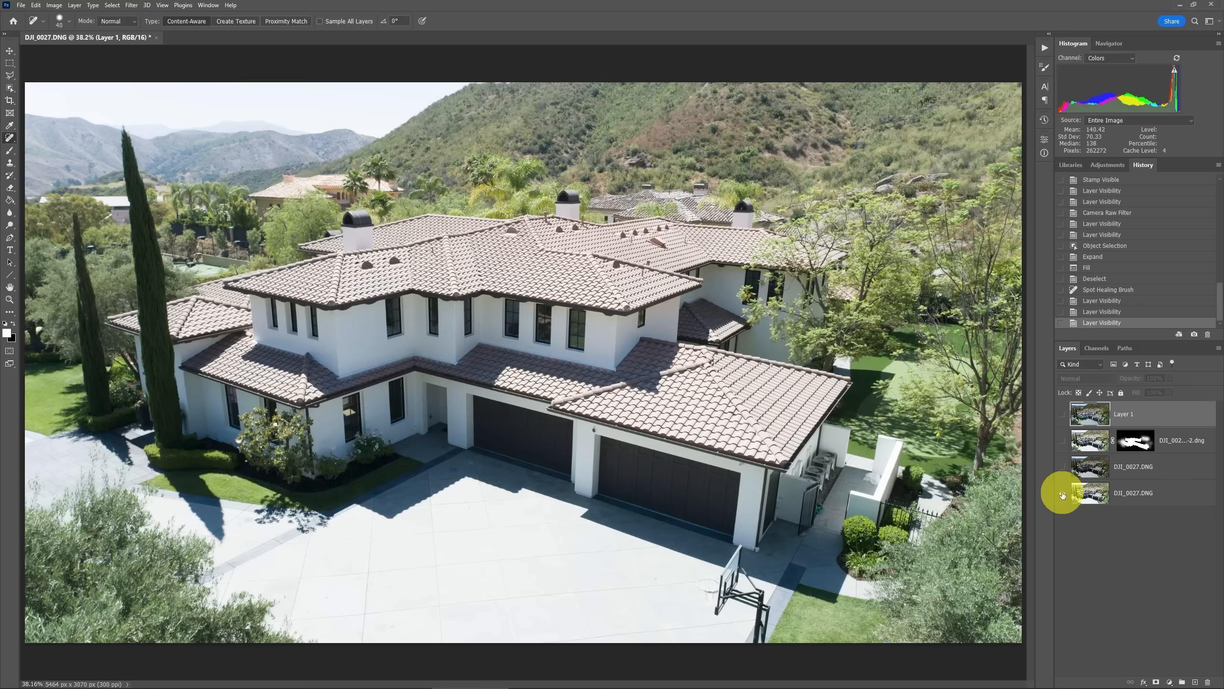
left_click(1062, 466)
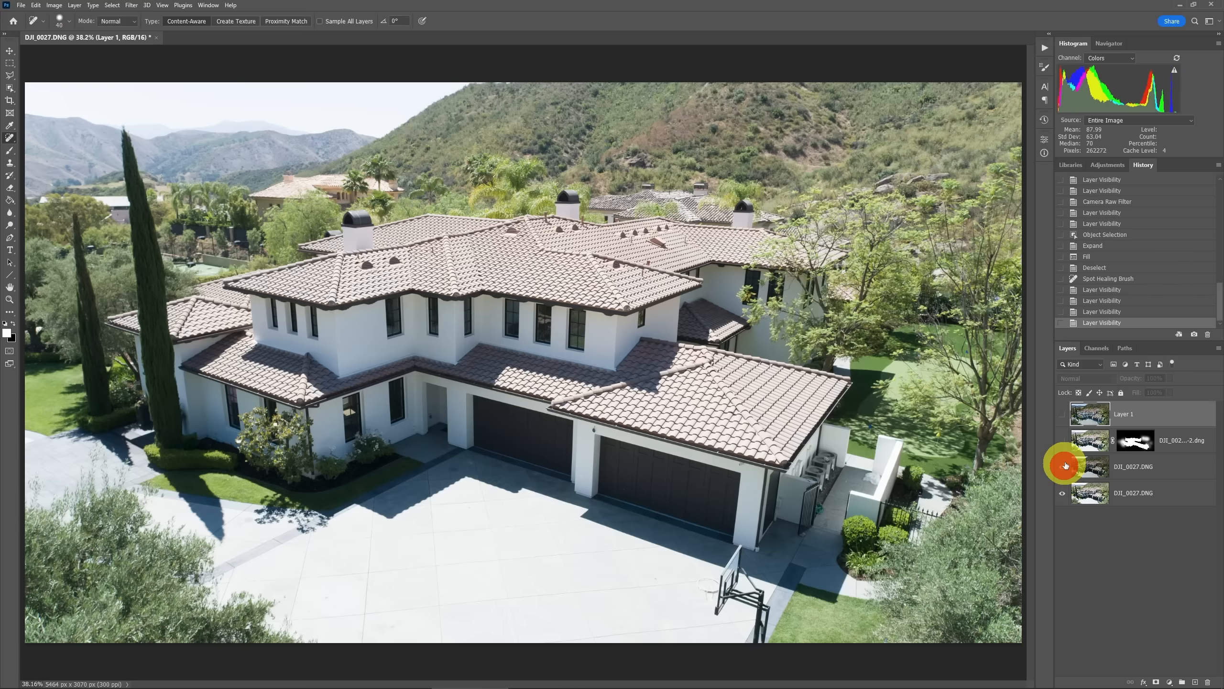
left_click(1064, 441)
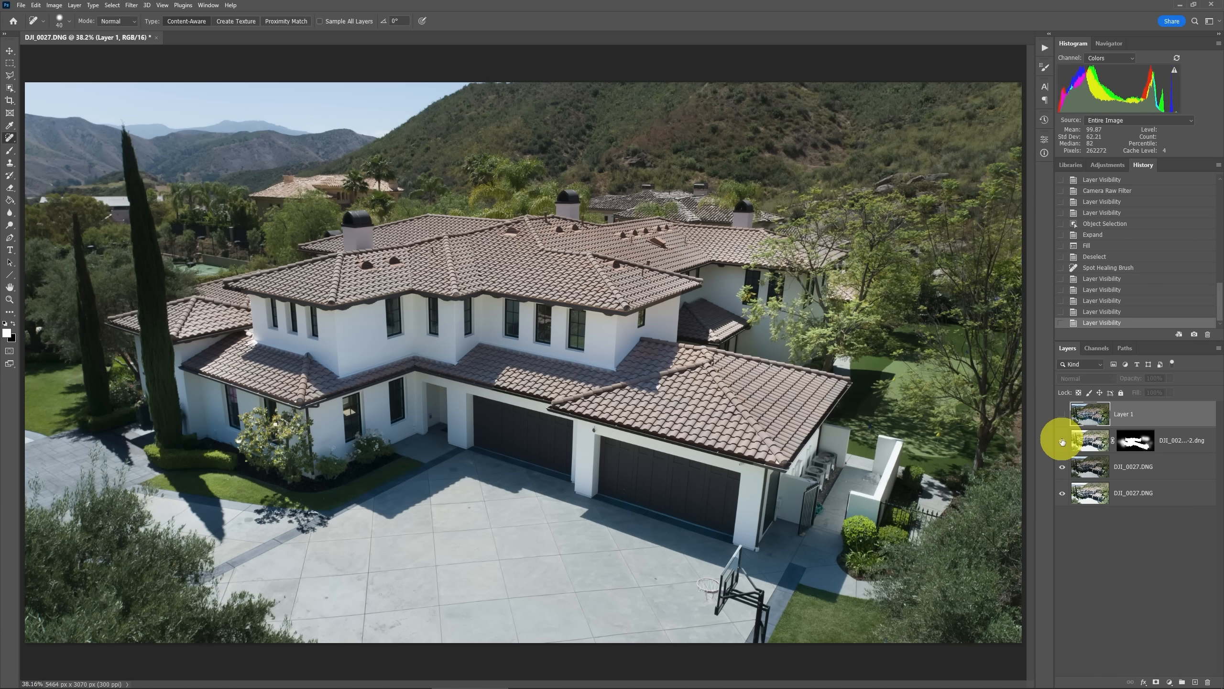
Step: Toggle the brightened layer's mask off and on to compare the blend, and show Layer 1 again
left_click(1136, 443, "shift")
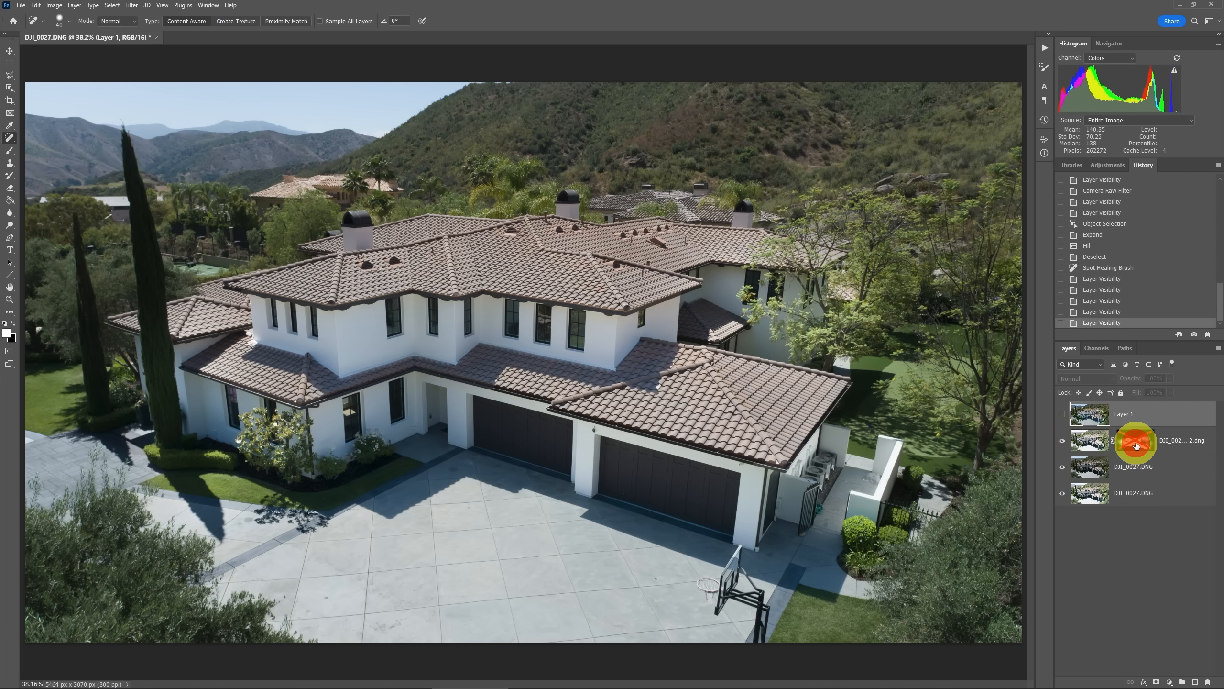
left_click(1136, 444, "shift")
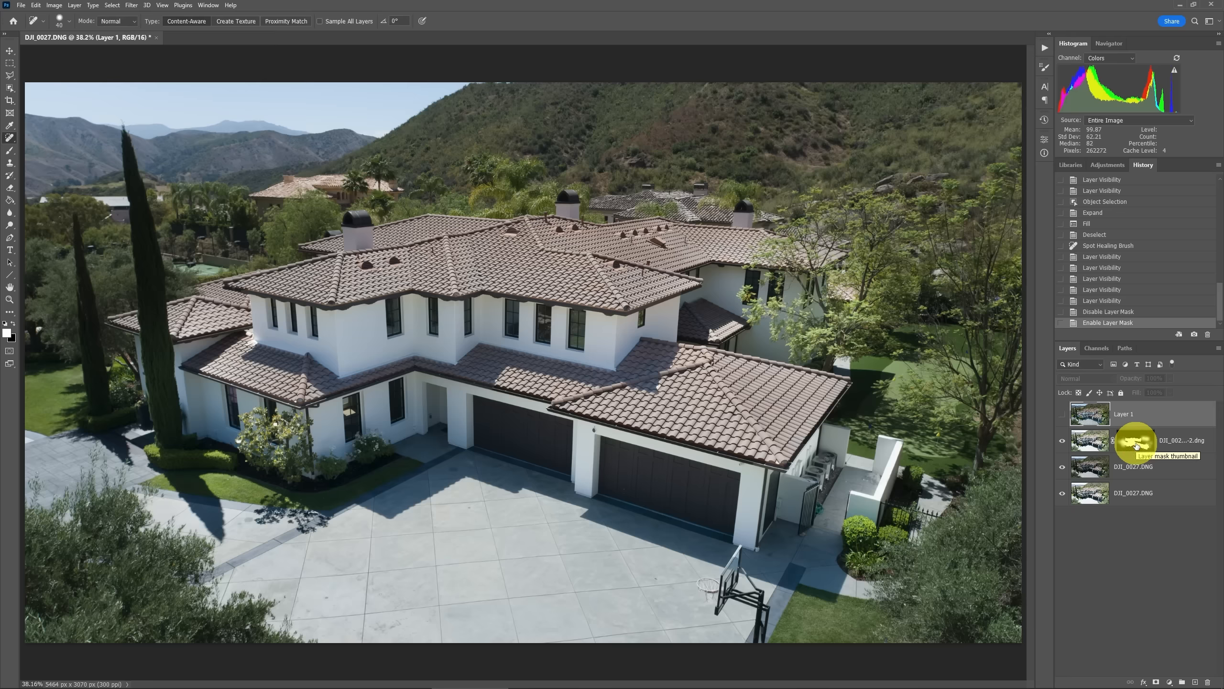
left_click(1062, 416)
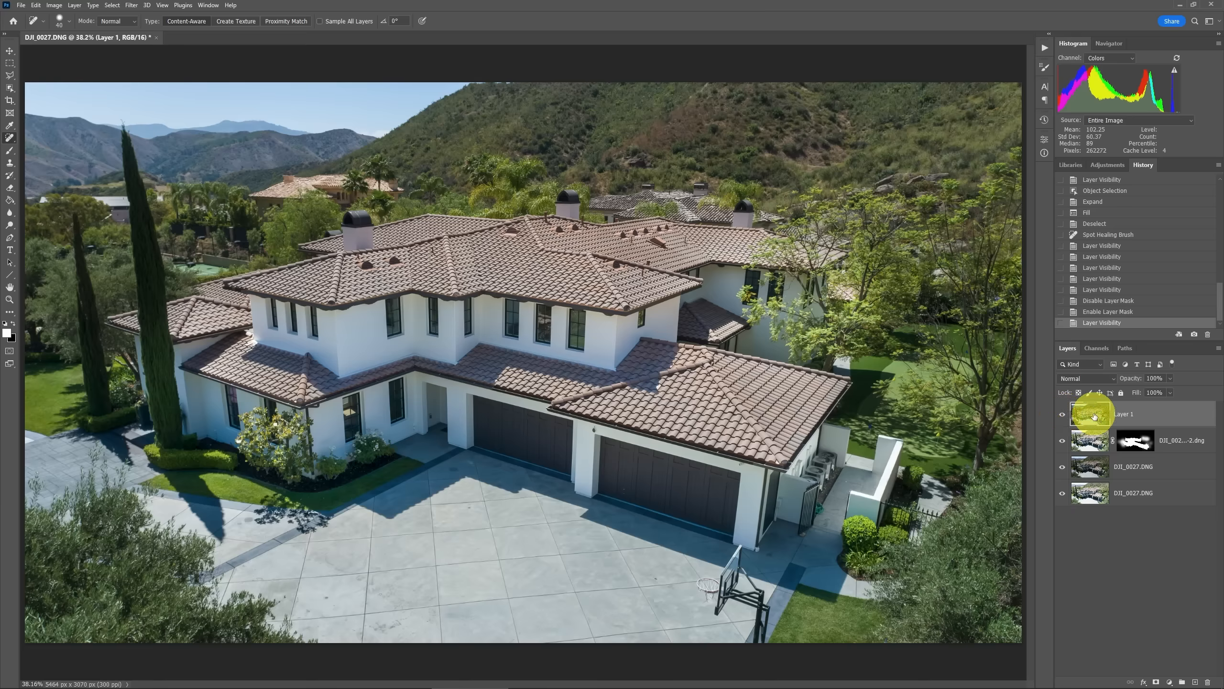